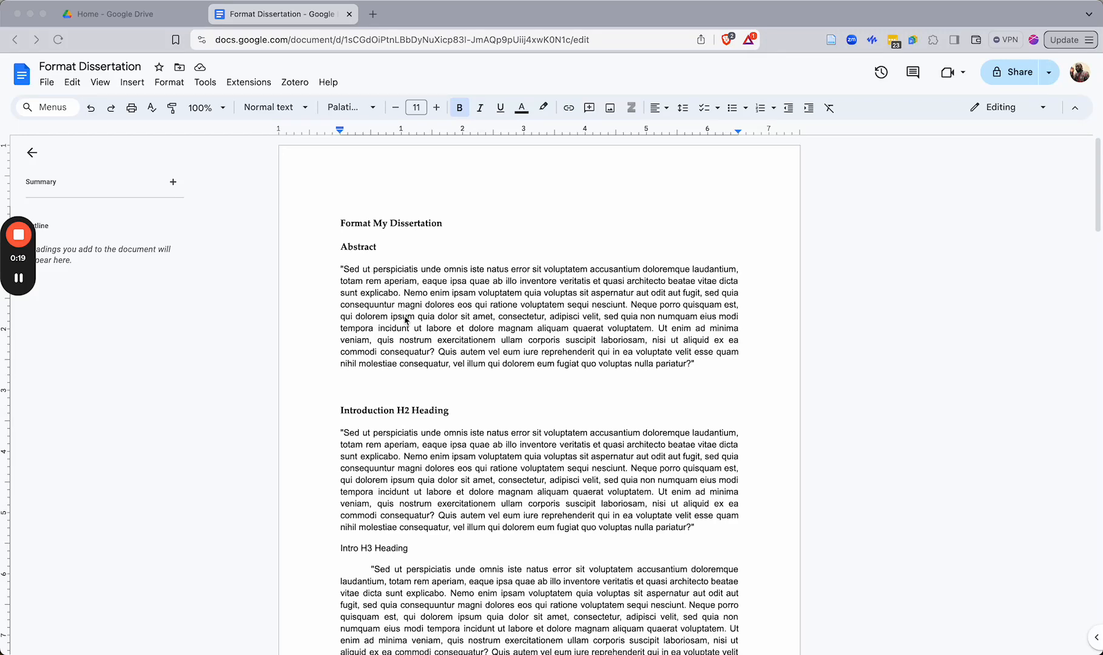
scroll(401, 313, "down", 15)
scroll(378, 333, "up", 15)
left_click(395, 280)
key("cmd+f")
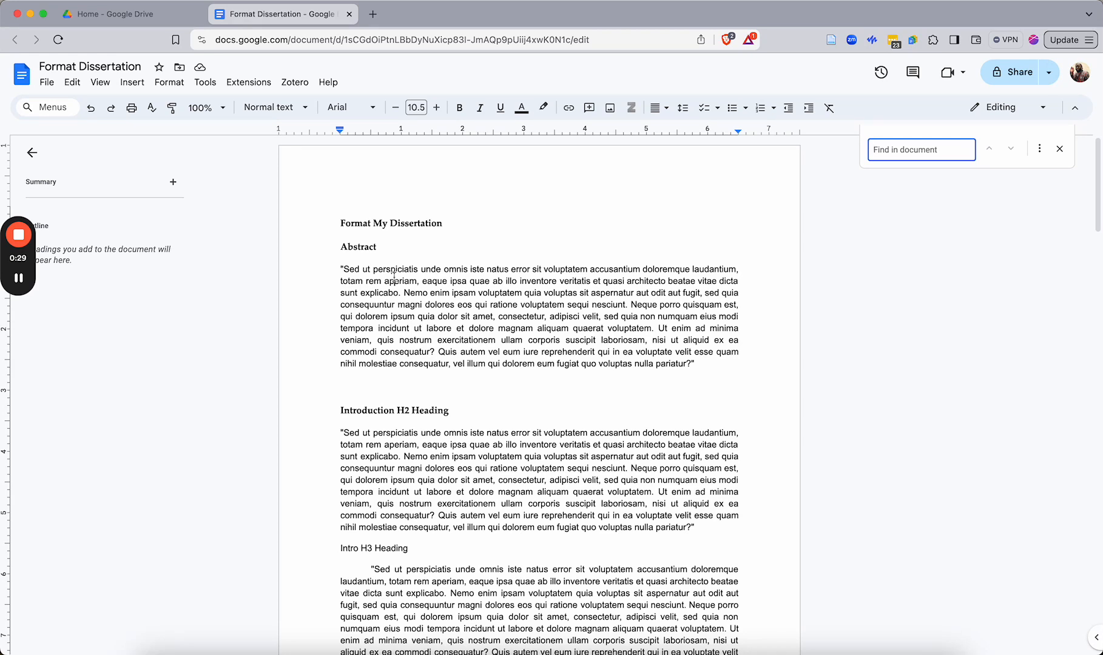
left_click(397, 328)
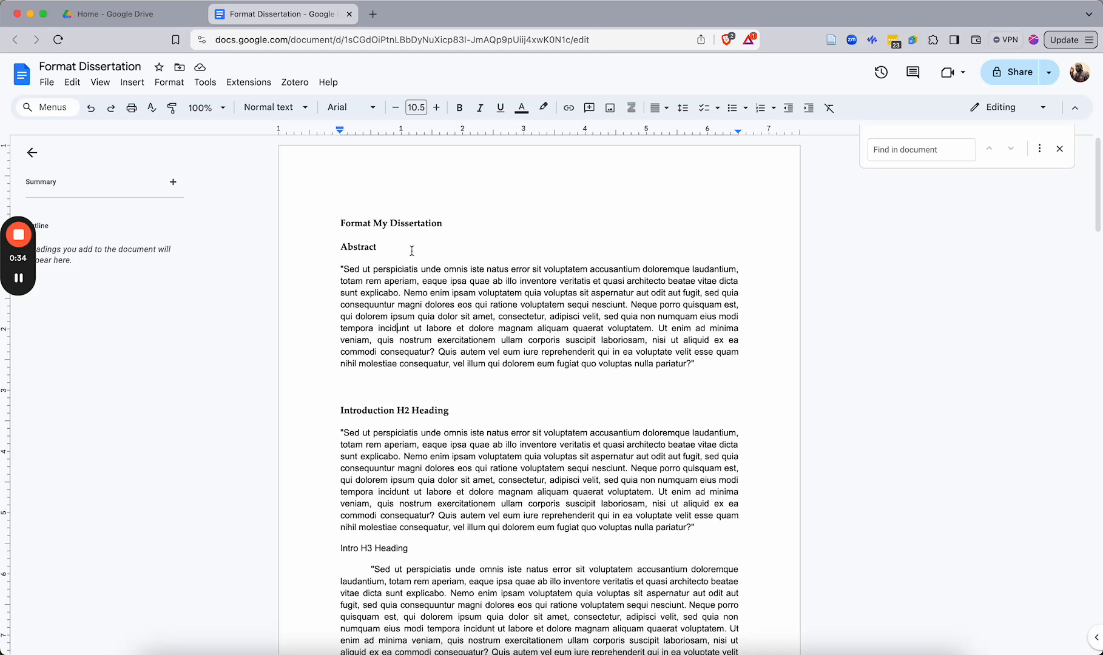
Apply the Title style to the 'Format My Dissertation' line
triple_click(348, 225)
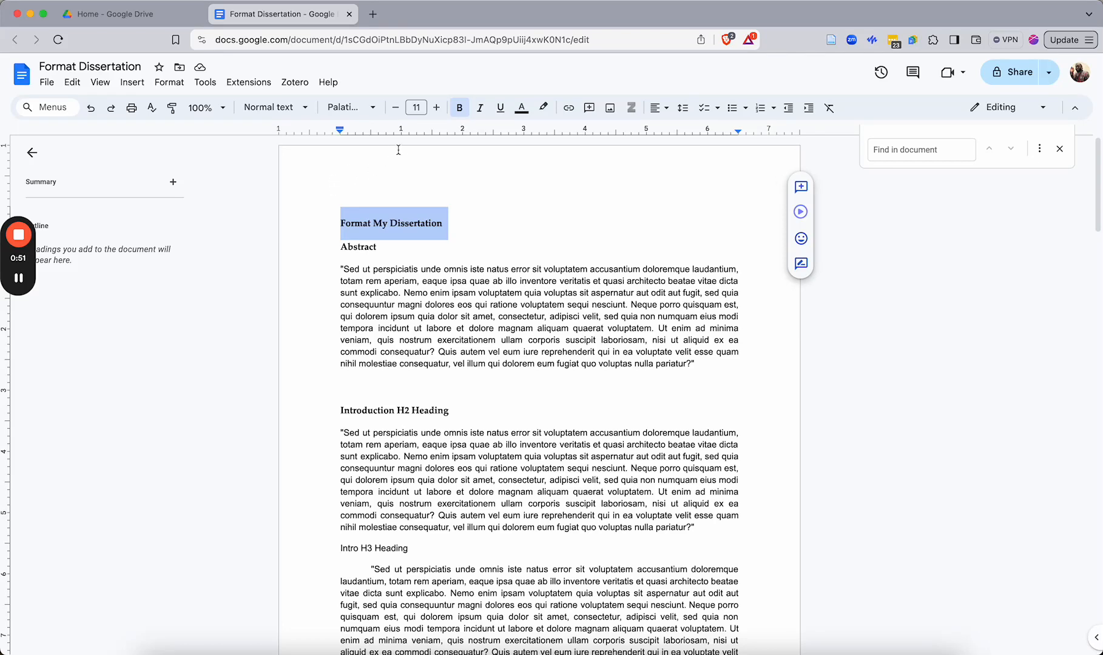
left_click(261, 113)
mouse_move(287, 339)
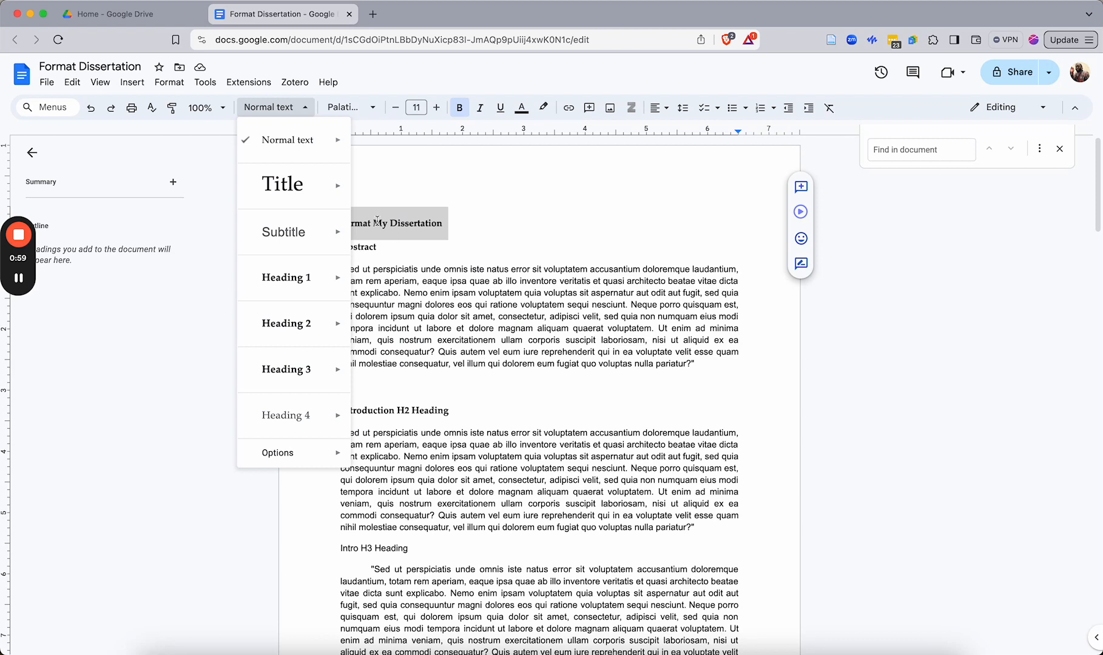
mouse_move(282, 188)
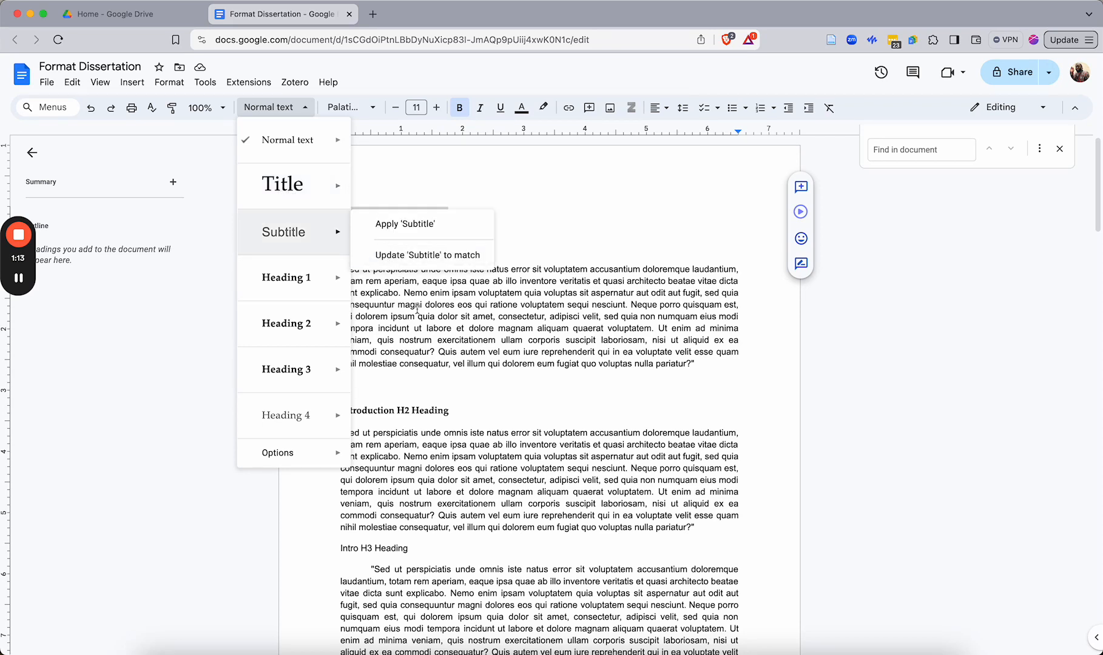
key("Escape")
left_click(270, 107)
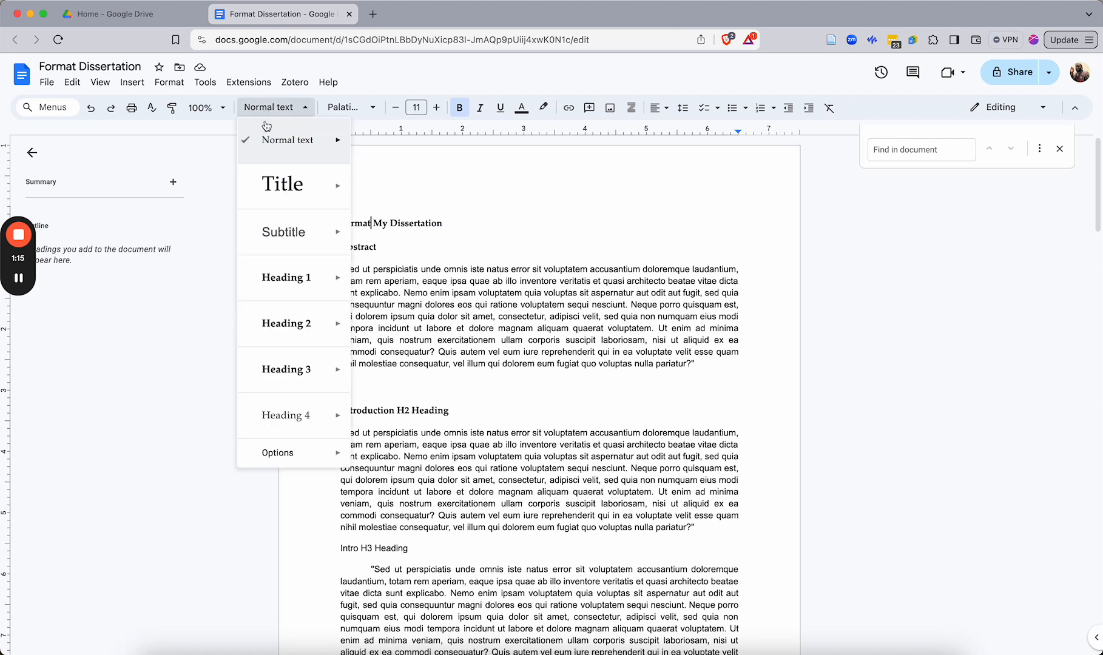
left_click(399, 177)
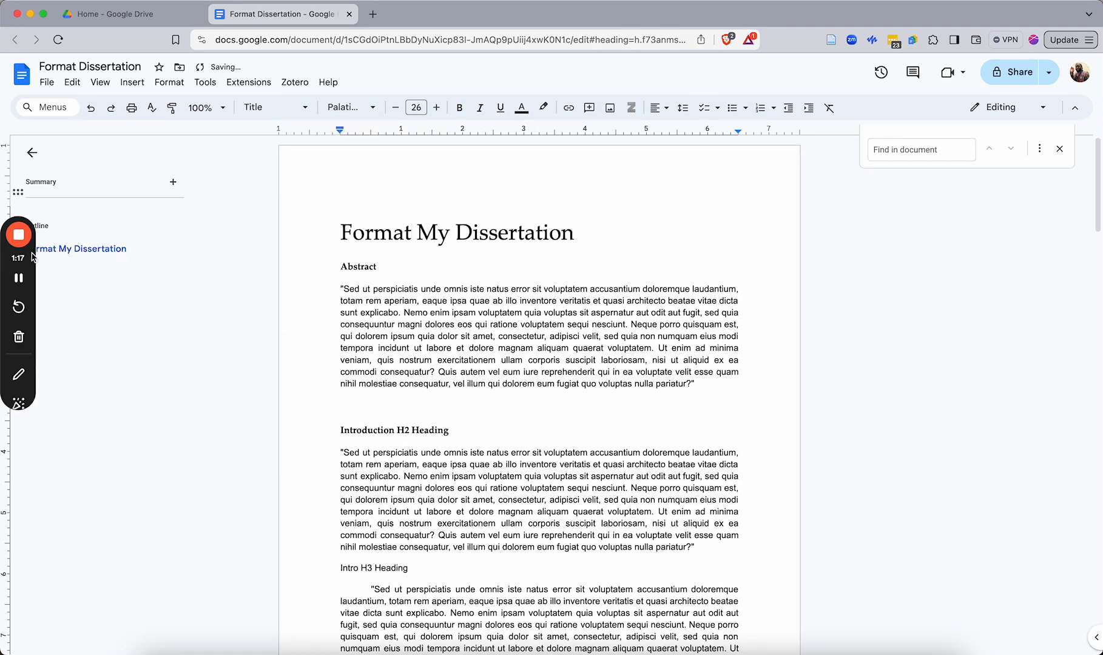
Apply the Heading 1 style to the 'Abstract' heading
left_click_drag(32, 257, 1043, 368)
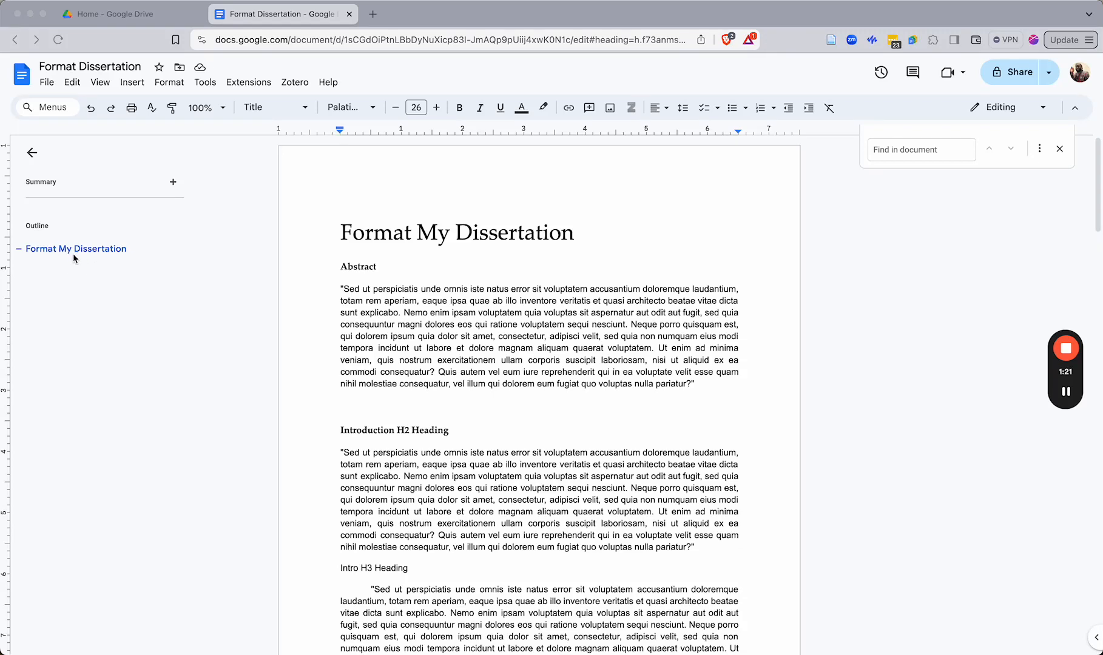
left_click(349, 268)
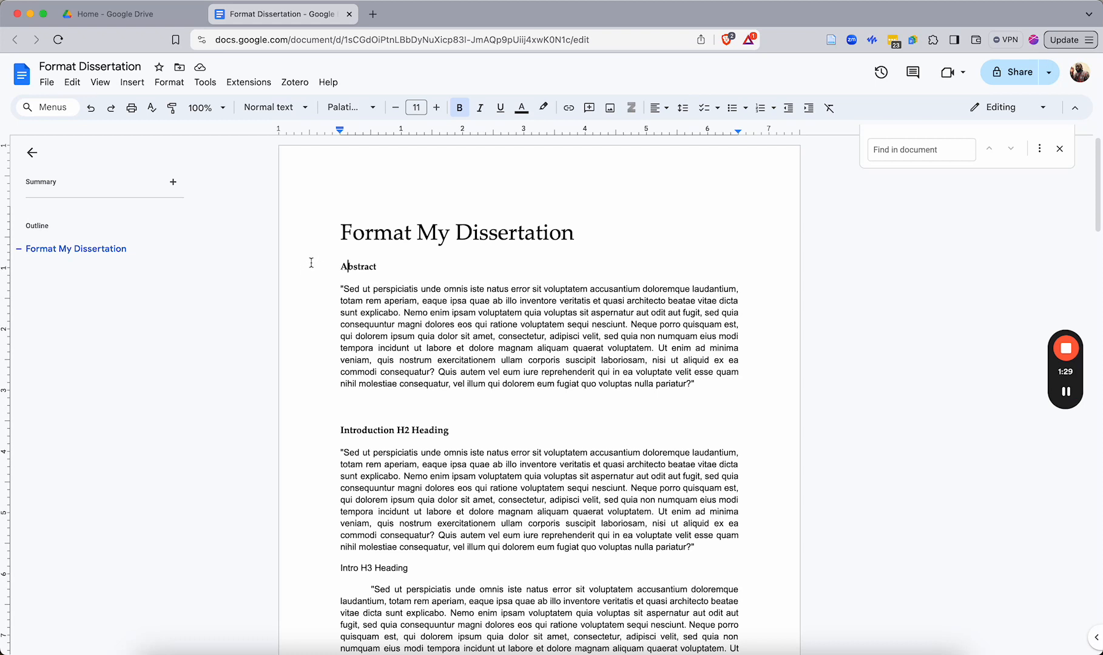
left_click(274, 112)
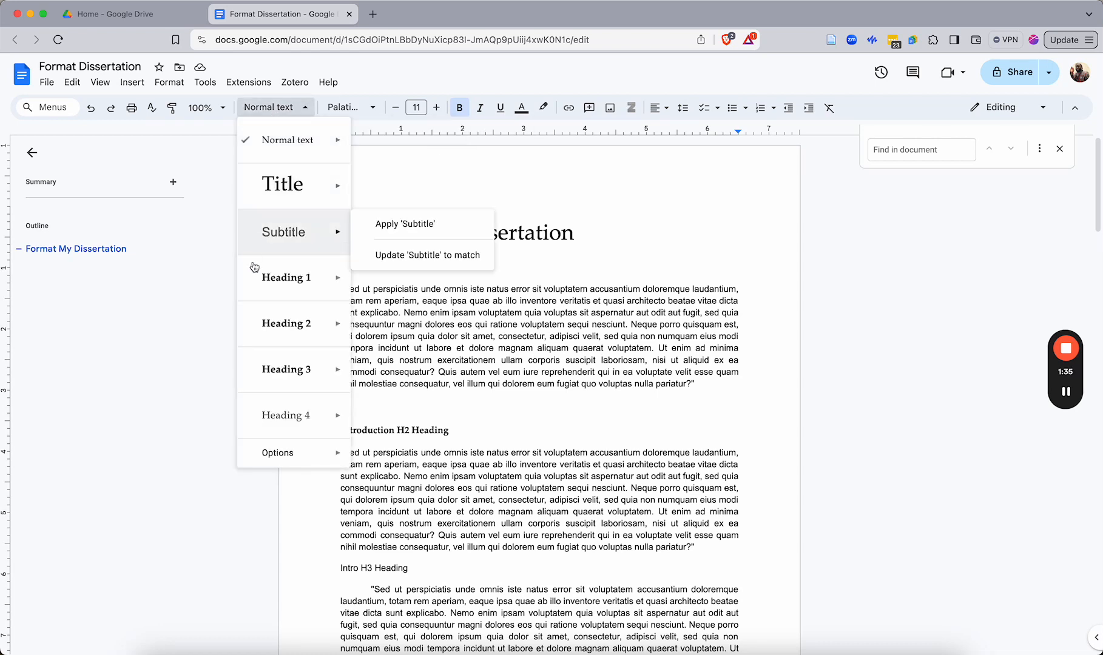
mouse_move(263, 297)
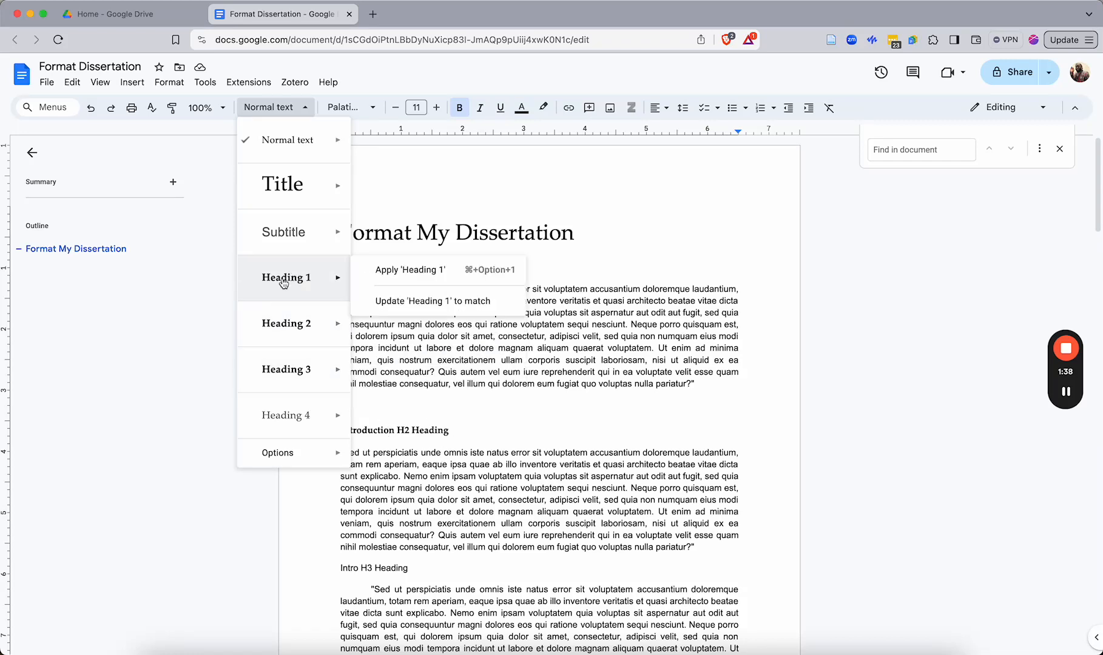
left_click(283, 282)
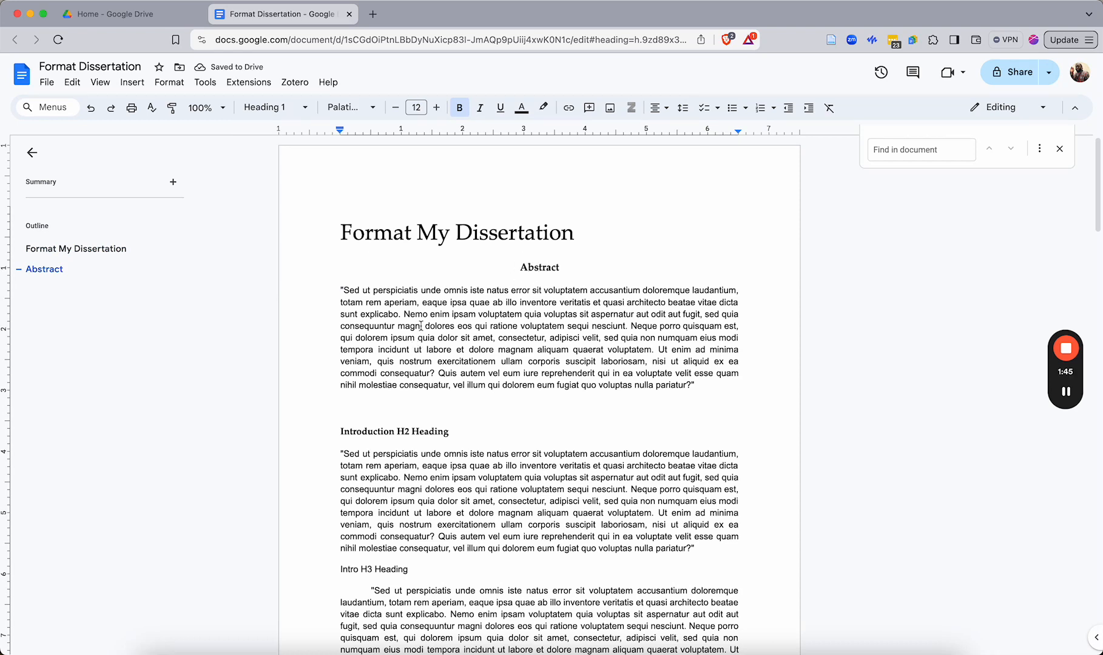
Apply the Normal text style to the whole abstract paragraph
left_click_drag(340, 289, 701, 385)
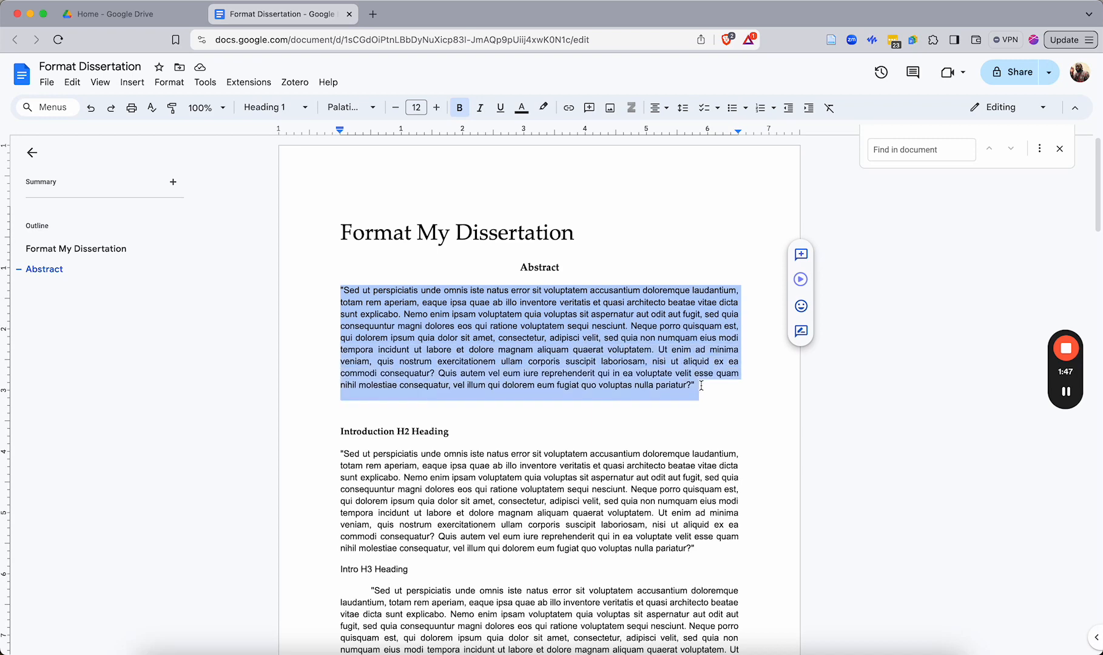
left_click(269, 108)
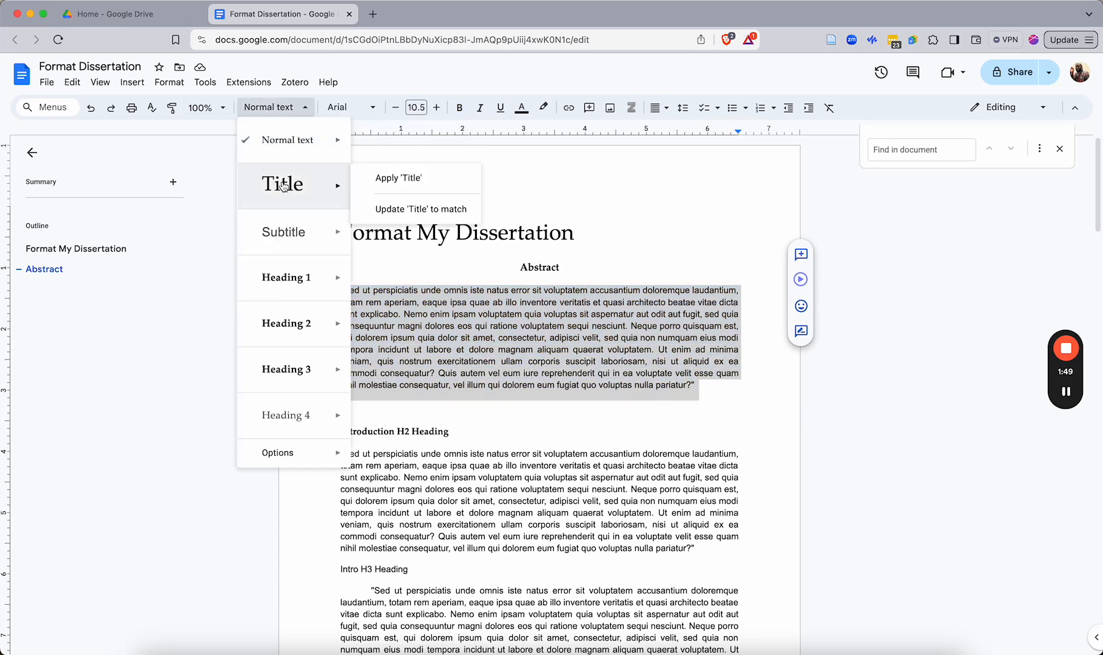
left_click(284, 145)
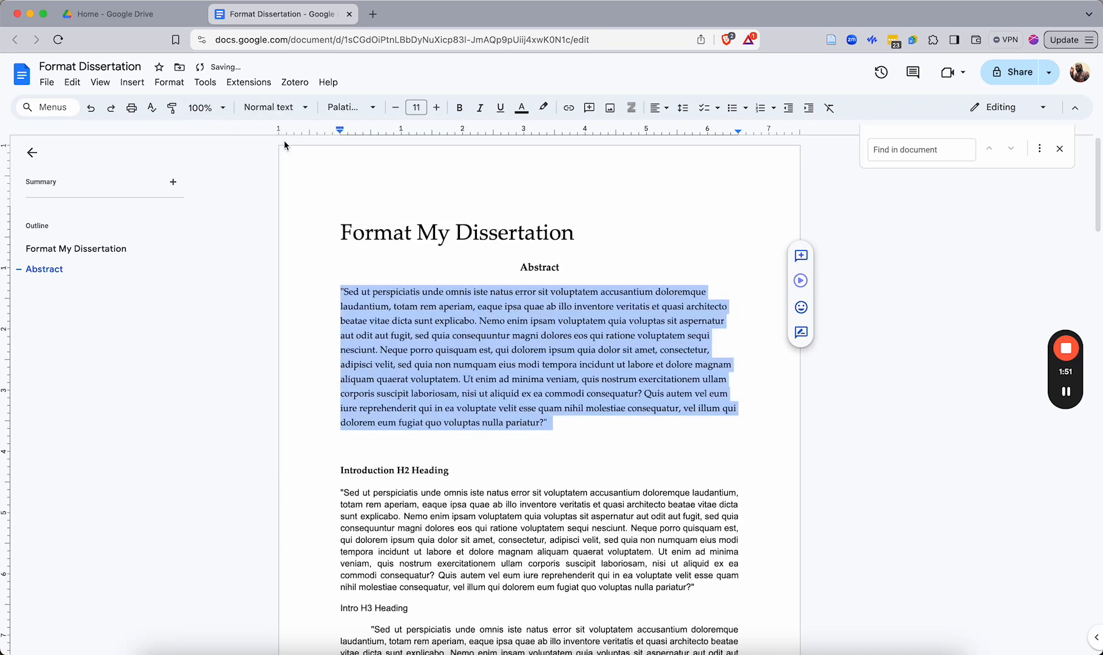
left_click(398, 394)
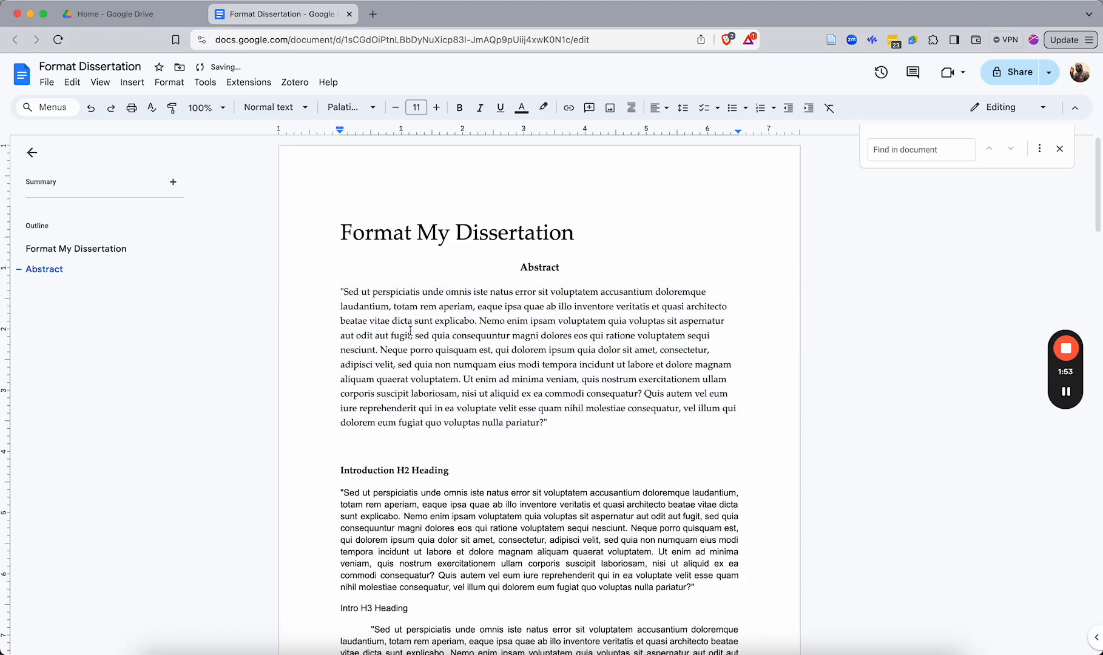
Apply the Heading 1 style to the 'Introduction H2 Heading' line
scroll(395, 382, "down", 1)
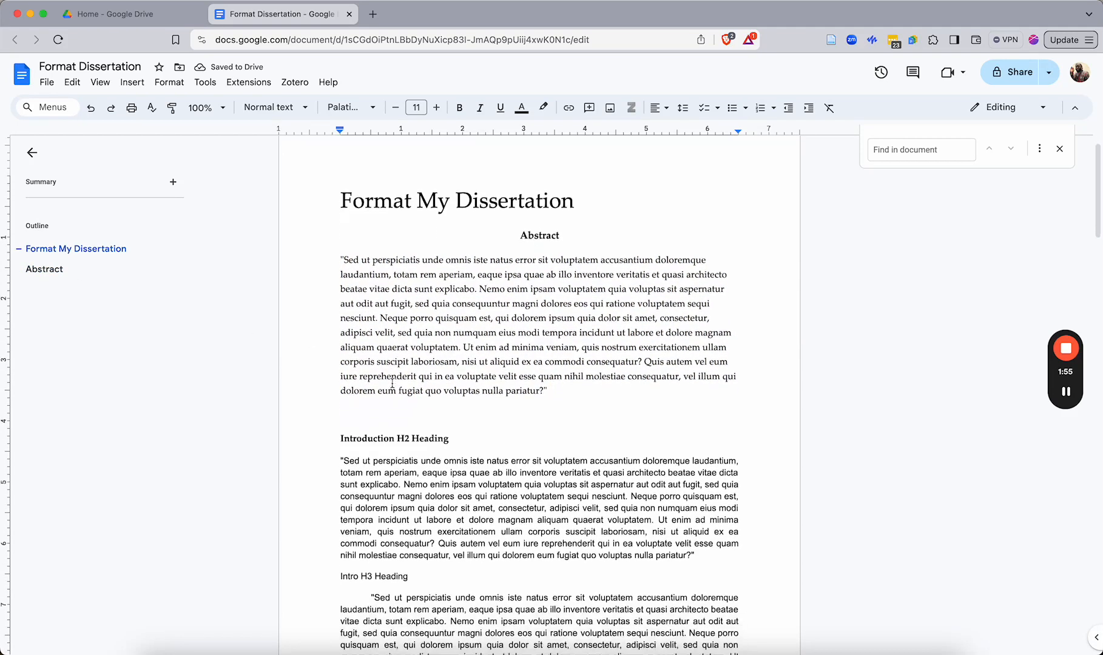
mouse_move(61, 279)
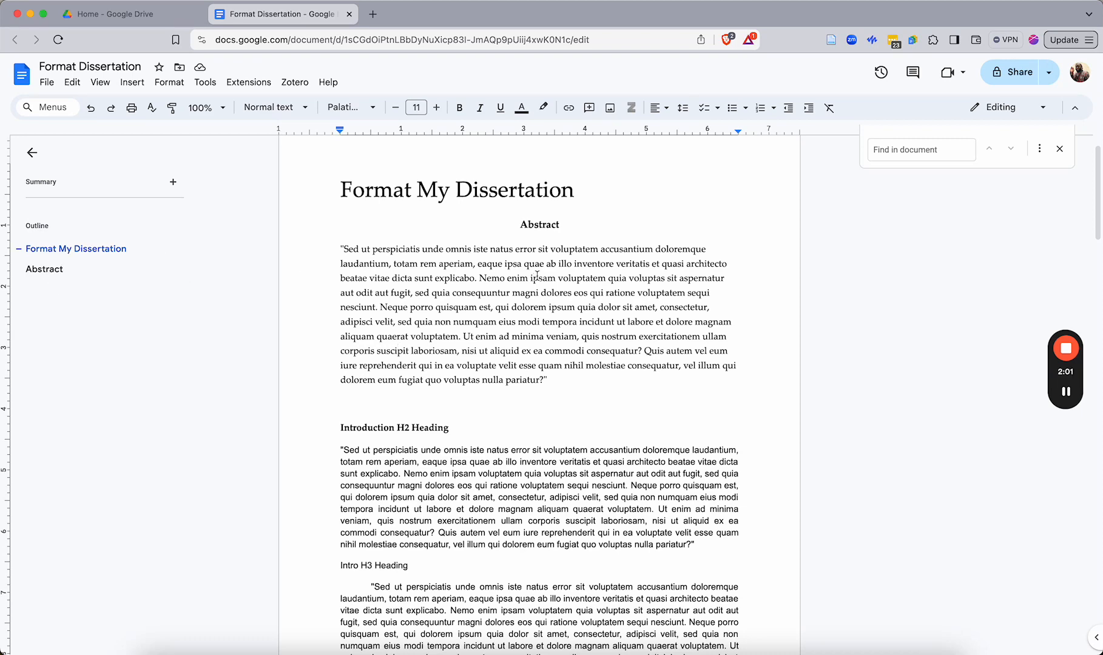
scroll(483, 295, "down", 3)
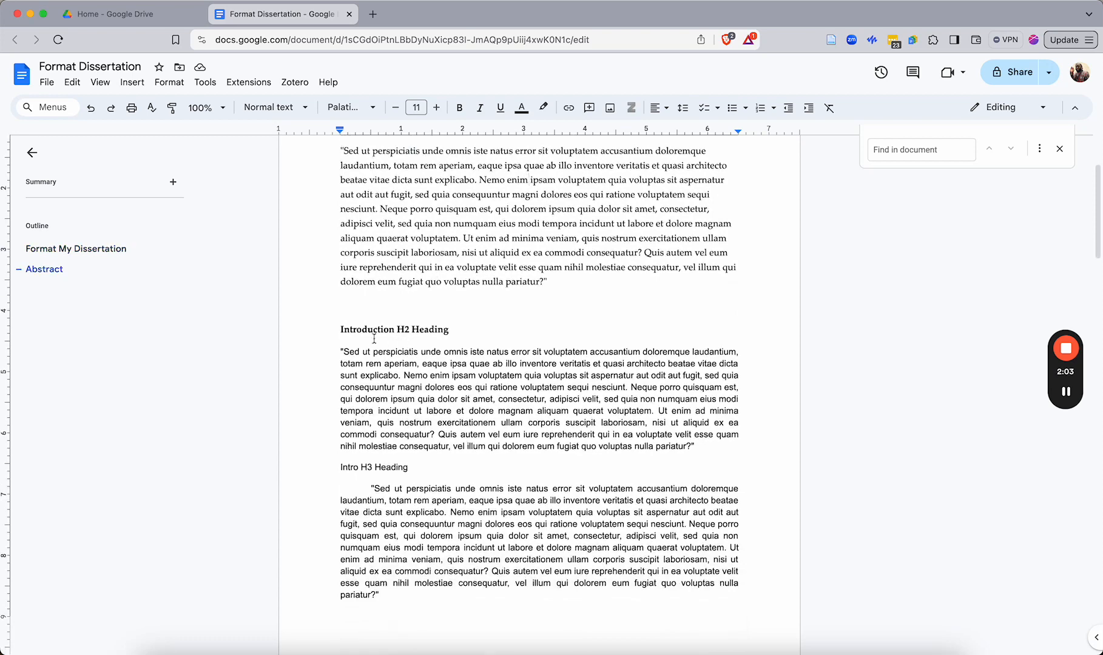
left_click(344, 330)
left_click_drag(342, 329, 452, 328)
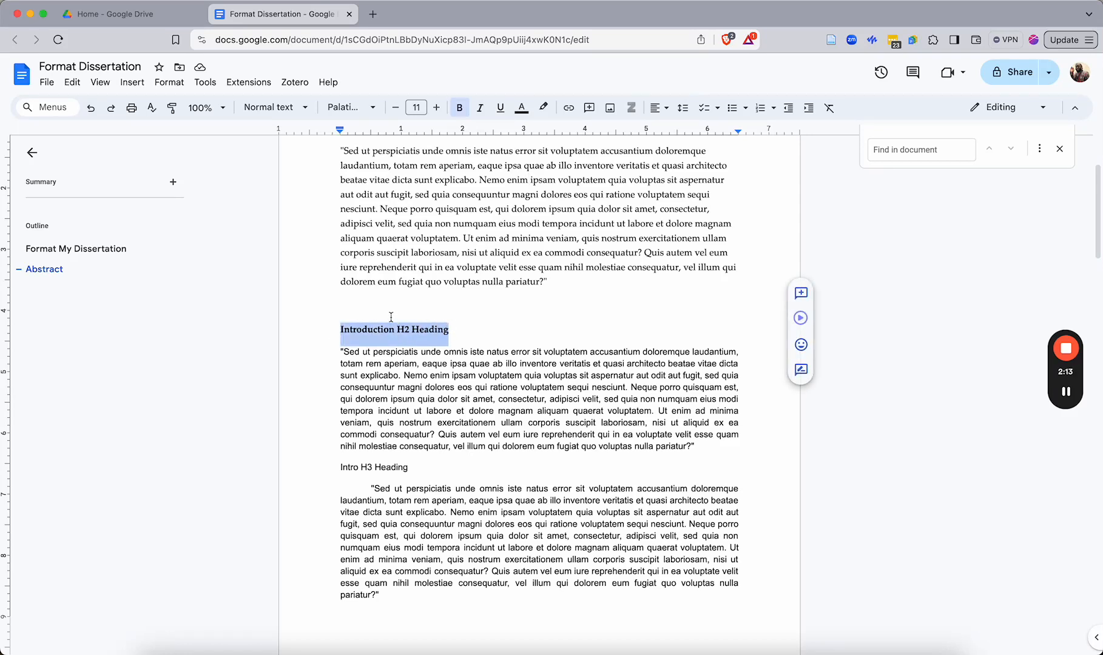
left_click(273, 107)
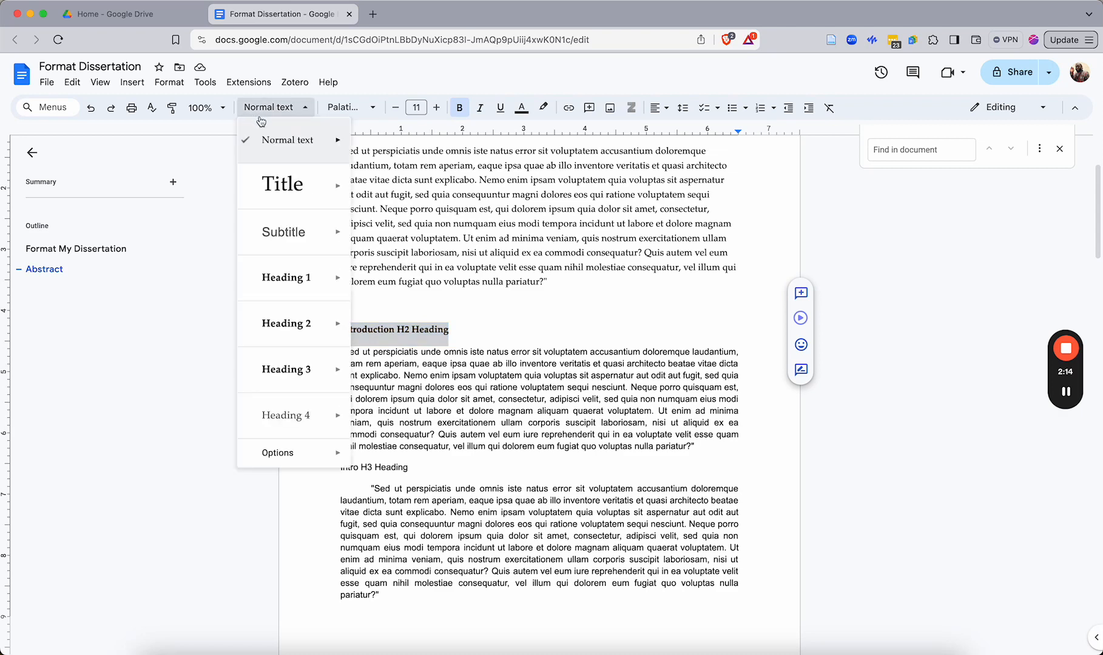
left_click(279, 286)
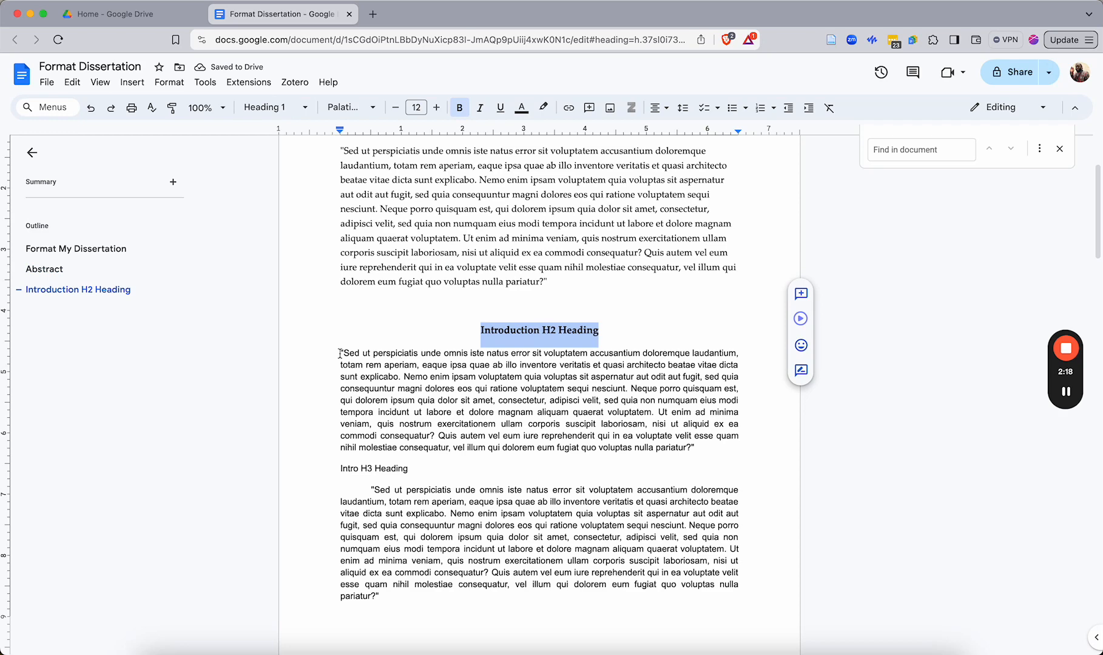
Apply the Normal text style to the introduction paragraph and add a blank line after it
left_click_drag(340, 353, 699, 444)
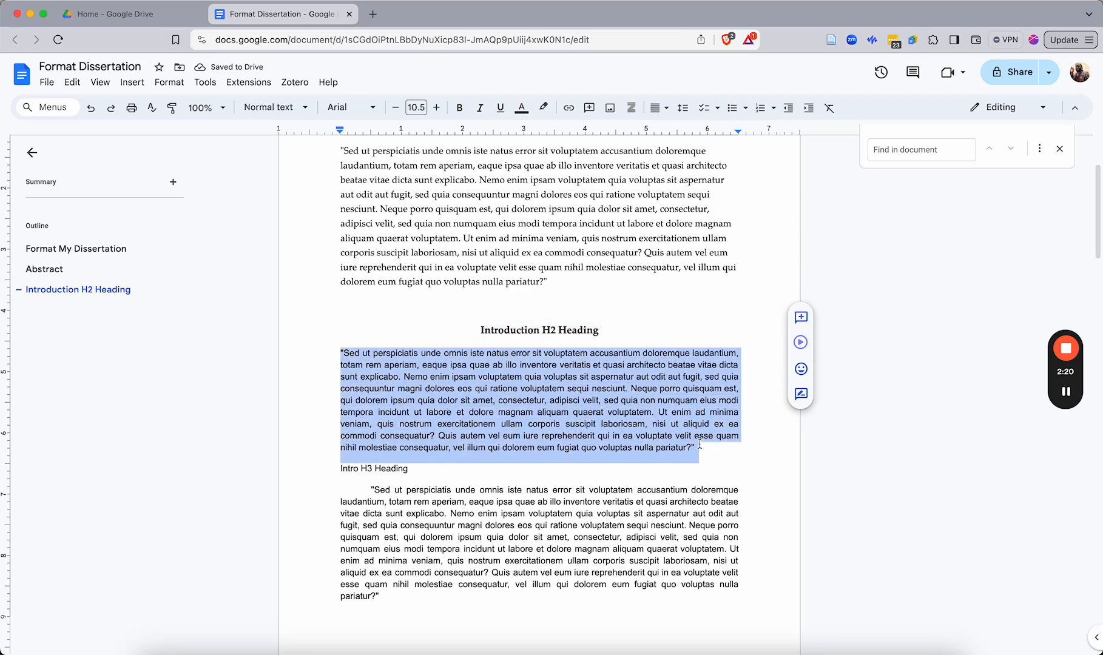
left_click(285, 108)
mouse_move(262, 147)
left_click(412, 104)
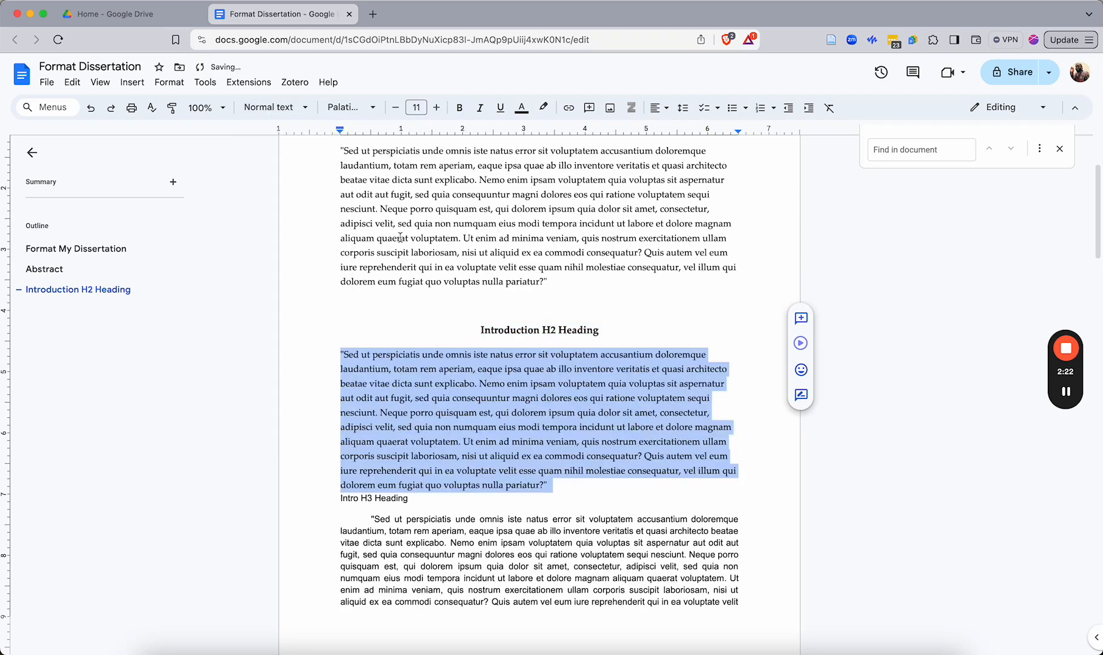
left_click(575, 493)
key("Return")
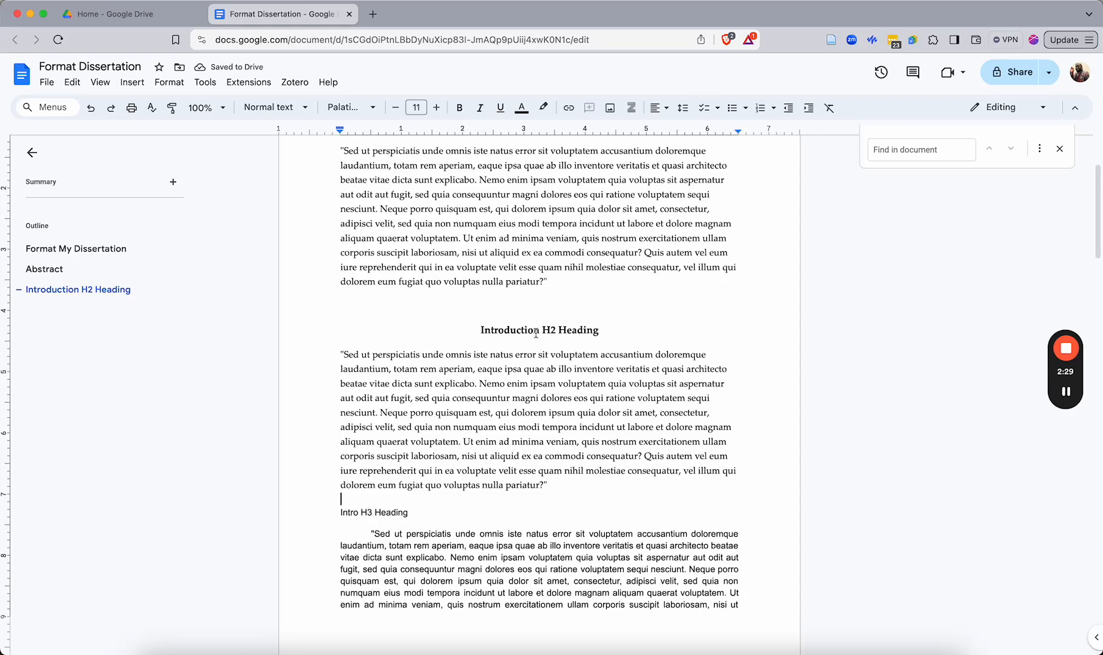
scroll(503, 343, "down", 2)
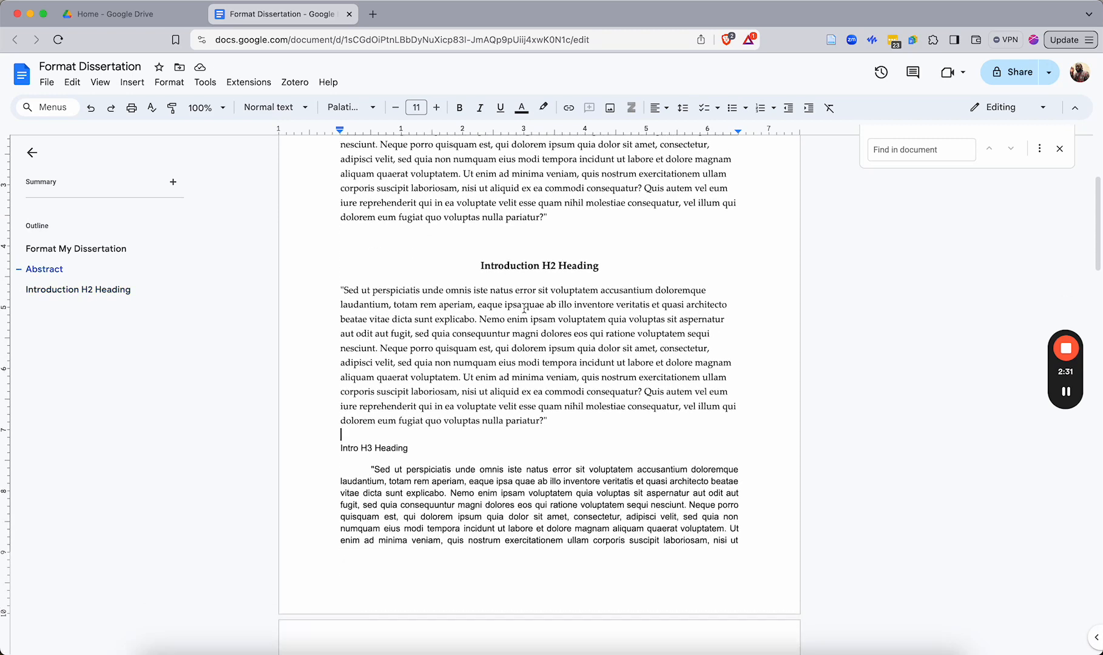
scroll(370, 434, "down", 1)
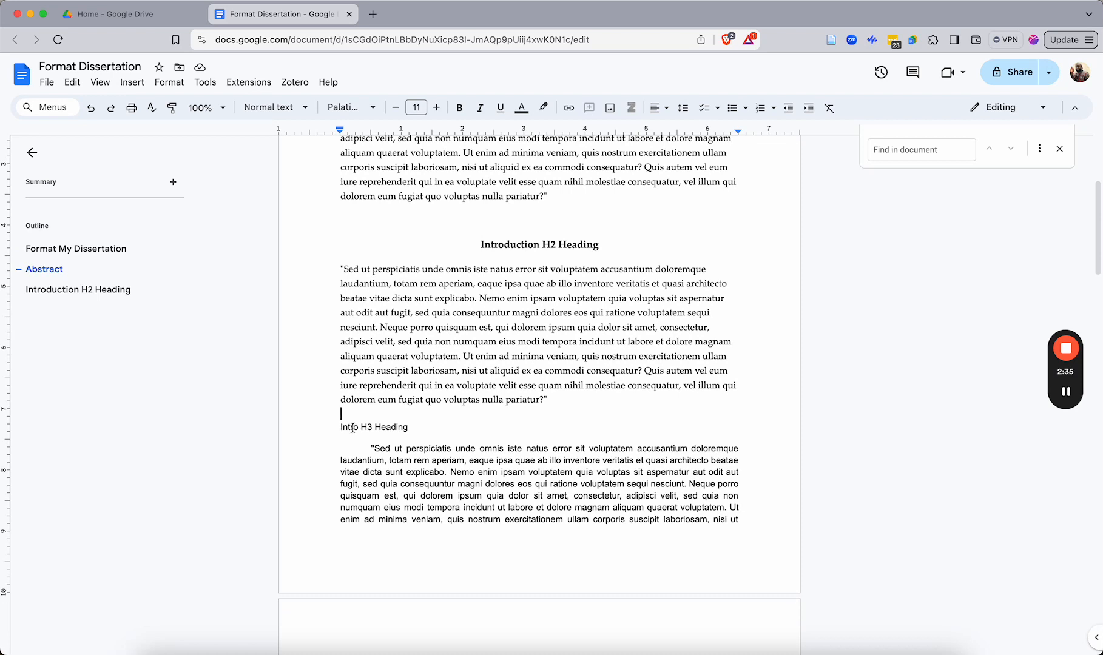
left_click(353, 428)
left_click_drag(340, 429, 411, 430)
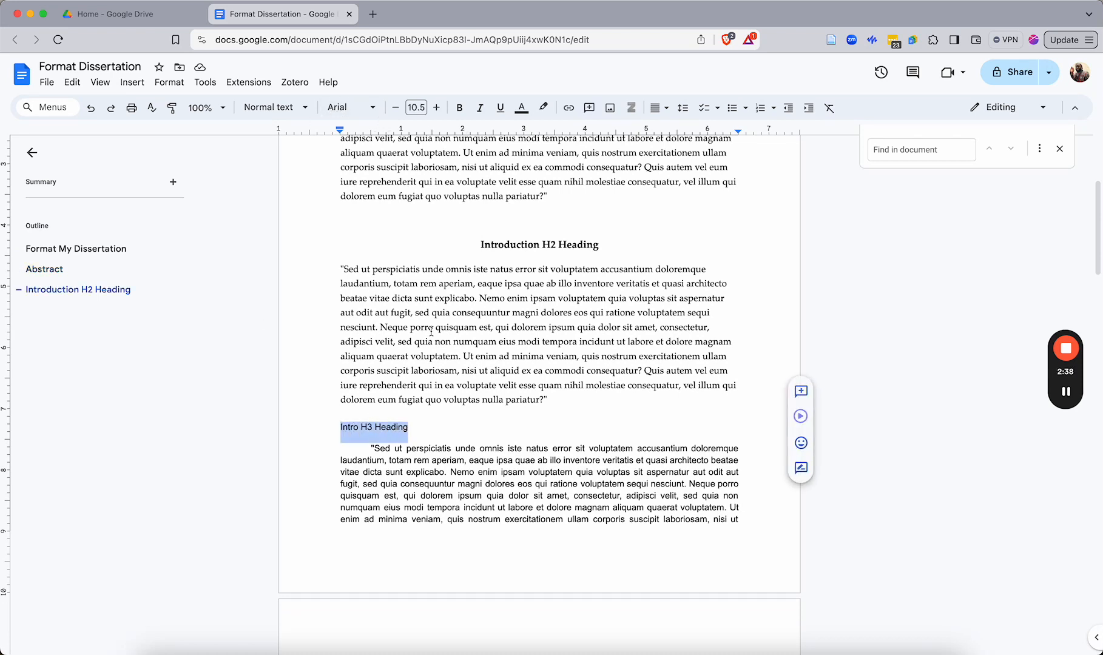
left_click(283, 114)
mouse_move(289, 323)
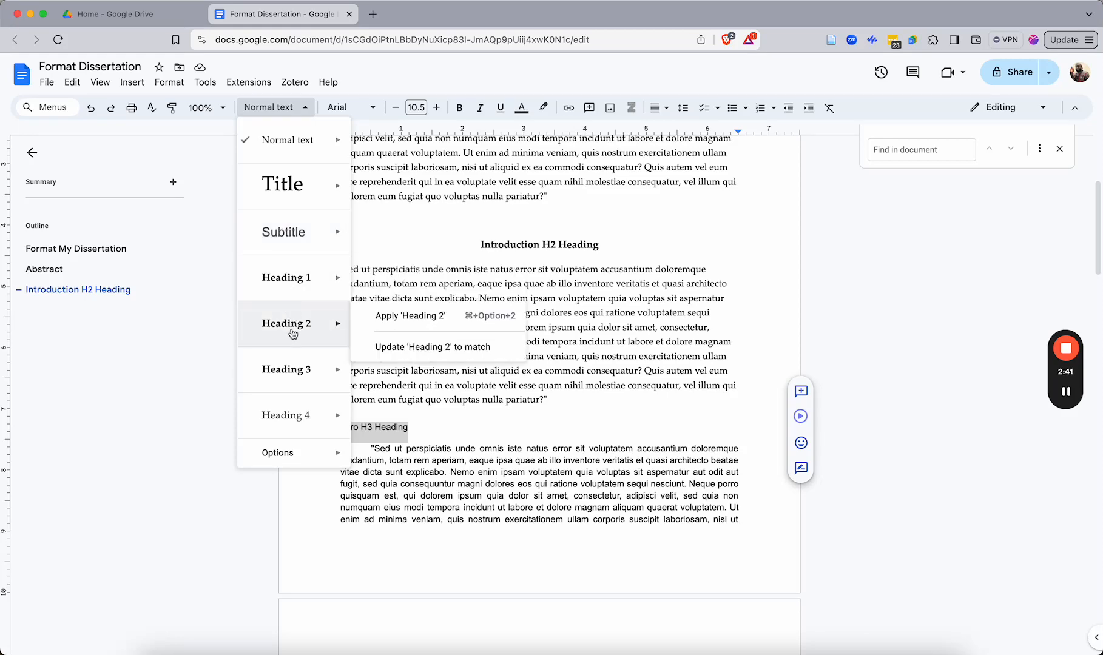
left_click(503, 245)
Rename the introduction heading to 'Introduction H1 Heading'
scroll(449, 239, "up", 4)
left_click(538, 269)
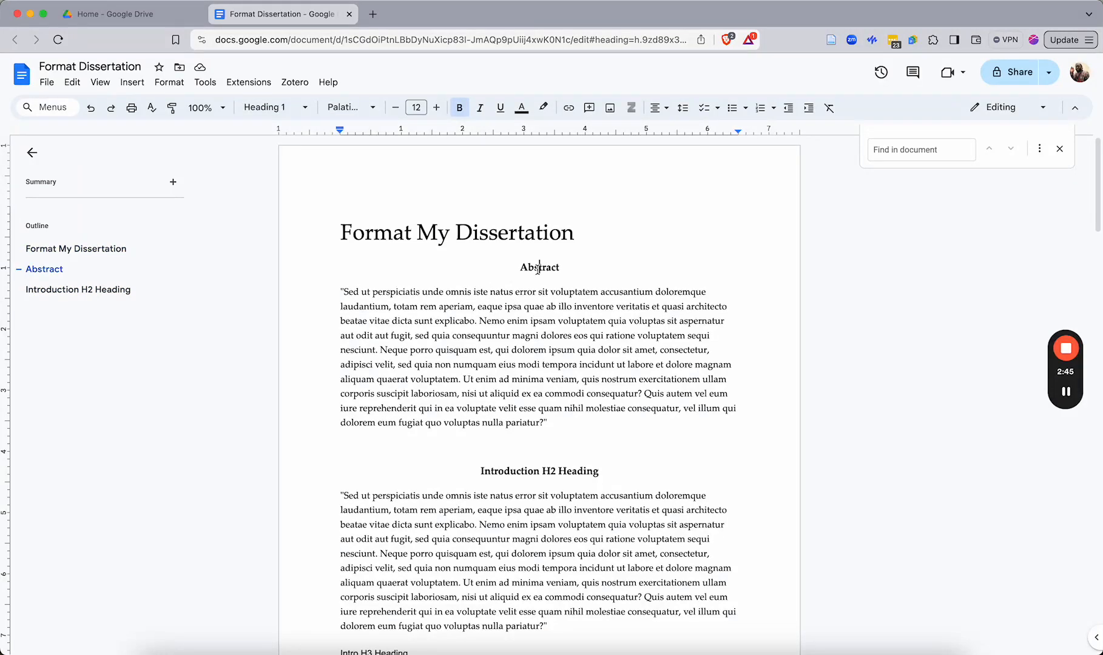
left_click(517, 472)
key("BackSpace")
type("1")
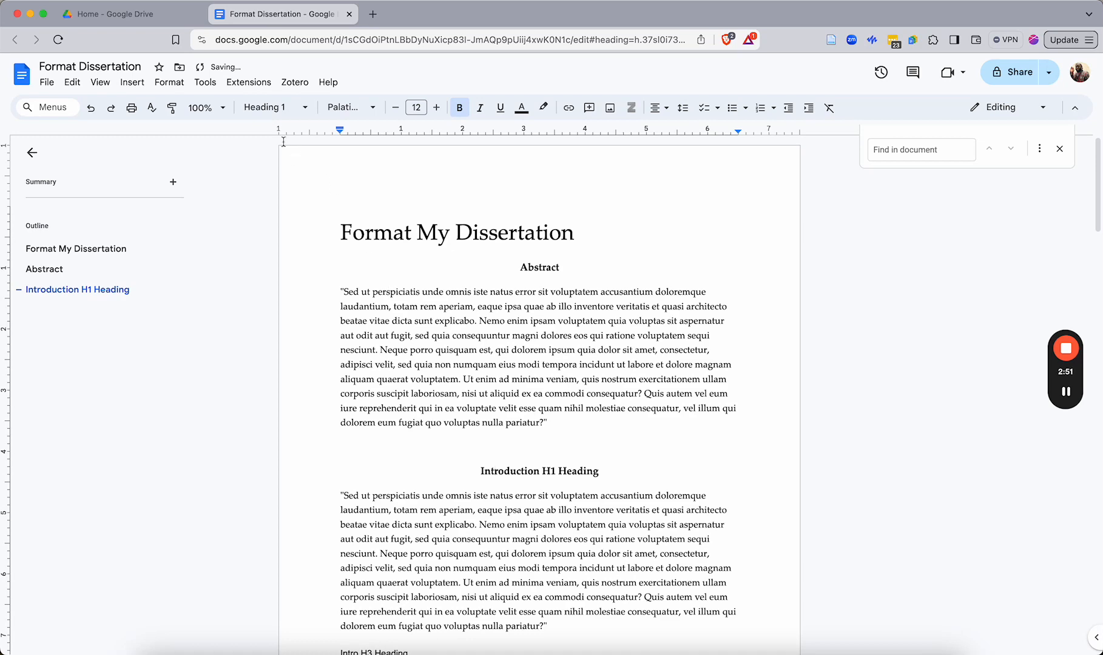
Rename the subheading to 'Intro H2 Heading'
scroll(369, 478, "down", 3)
left_click(369, 479)
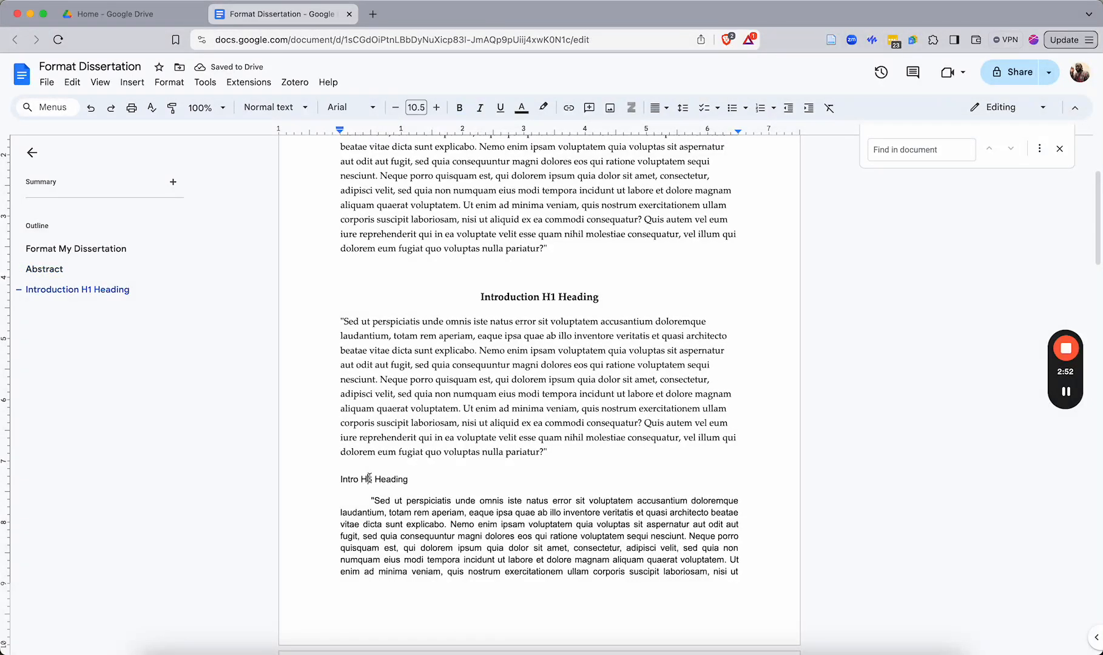
key("BackSpace")
type("2")
Apply the Heading 2 style to the 'Intro H2 Heading' line
triple_click(333, 478)
left_click(270, 108)
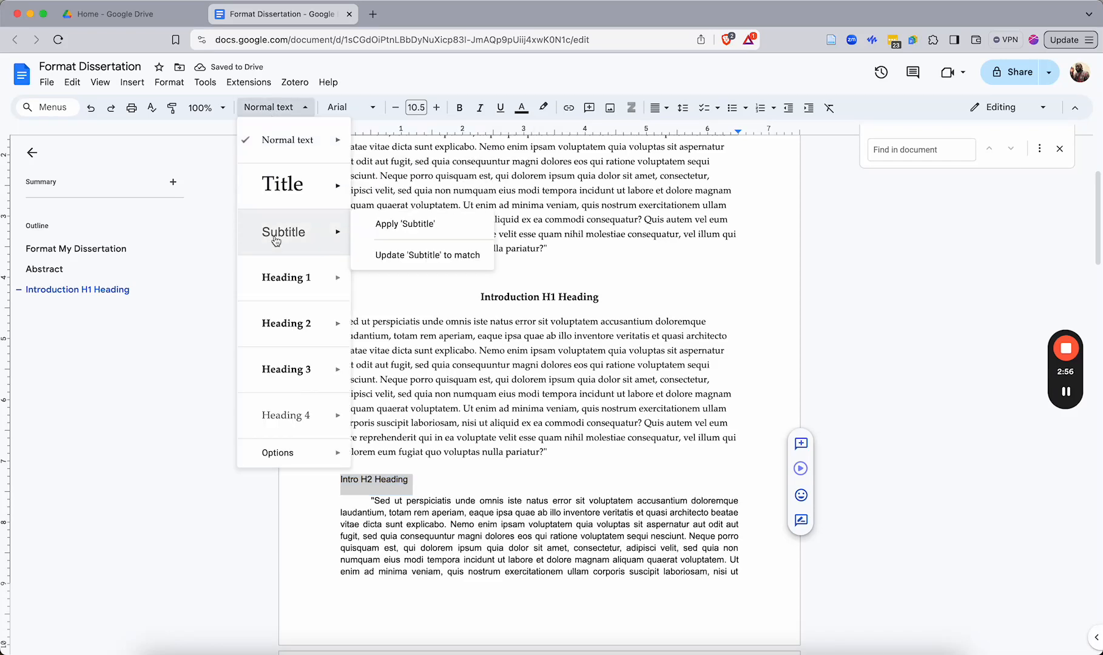
left_click(280, 320)
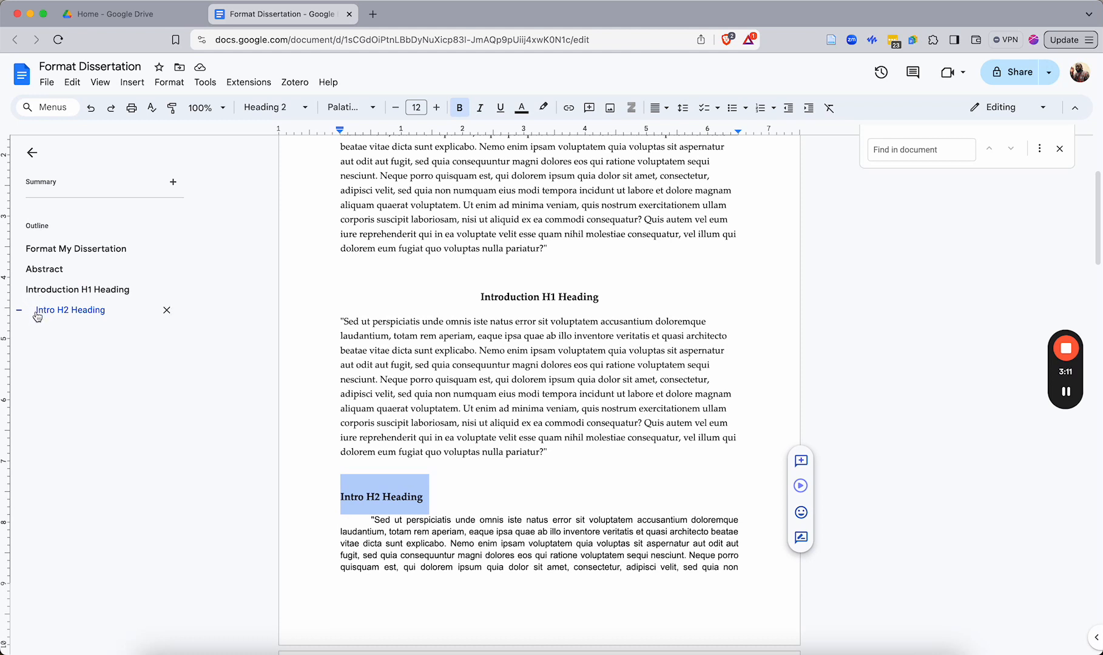
Apply the Normal text style to the paragraph under the 'Intro H2 Heading' line
scroll(485, 467, "down", 3)
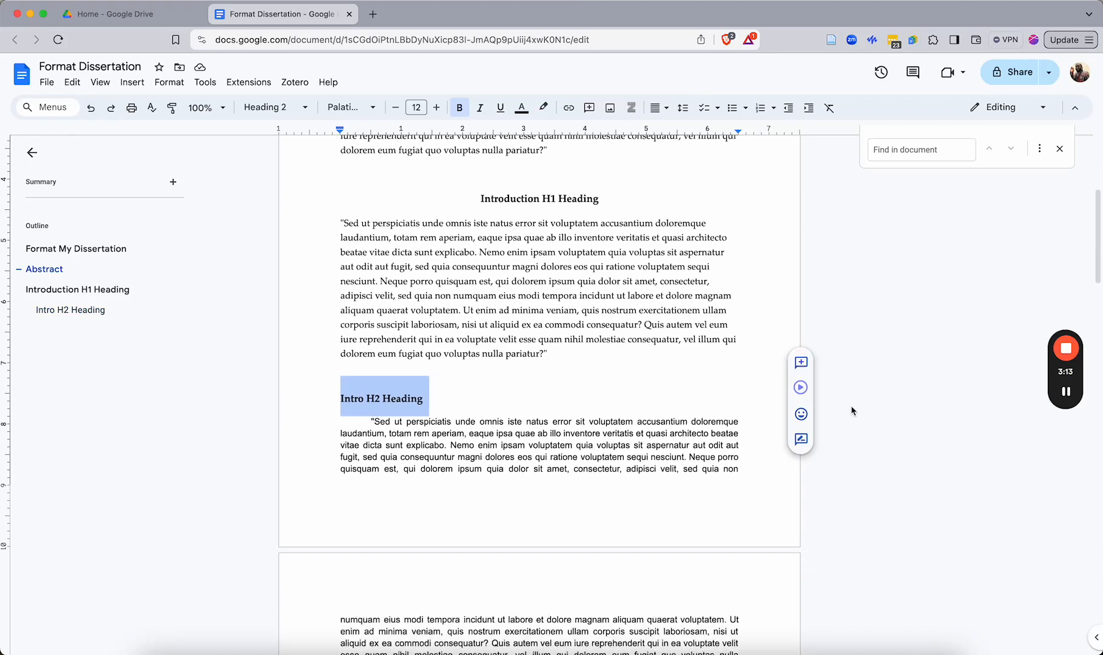
left_click(1066, 393)
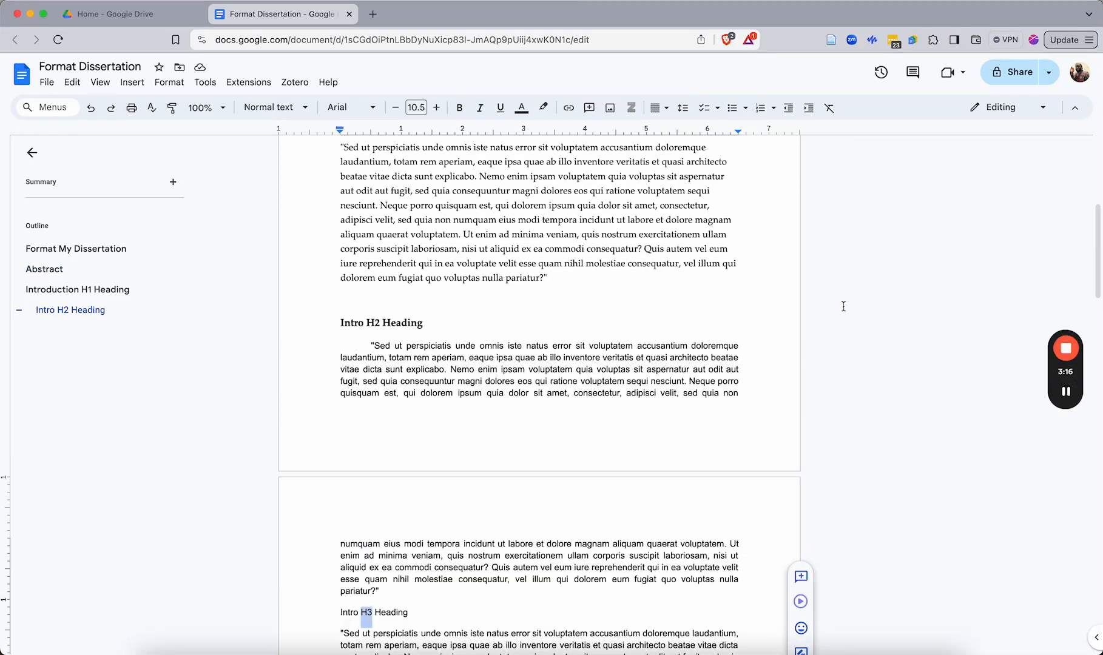
left_click_drag(372, 347, 414, 583)
left_click(386, 590)
left_click(366, 345, "shift")
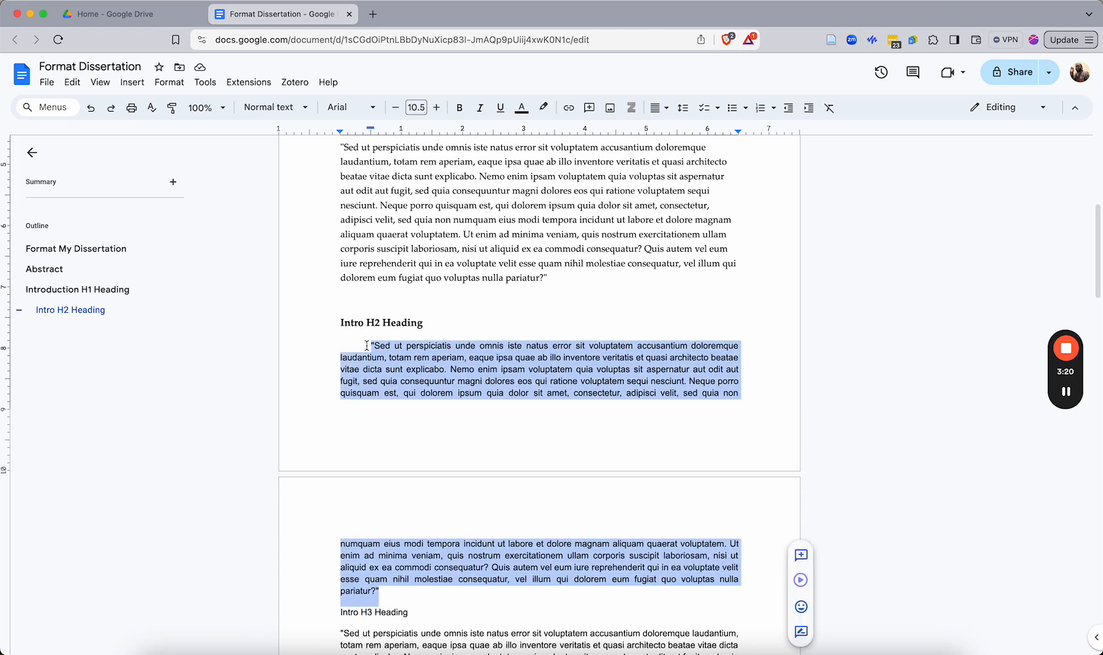
left_click(274, 108)
left_click(273, 145)
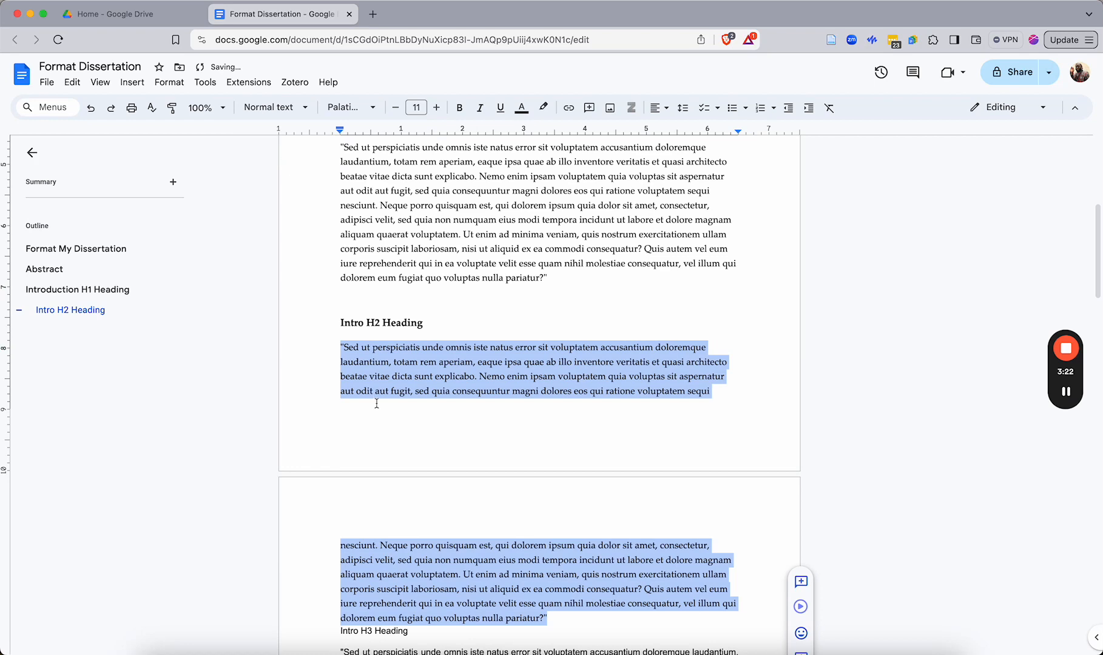
Apply the Heading 3 style to the first 'Intro H3 Heading' line
scroll(370, 413, "down", 5)
left_click(344, 423)
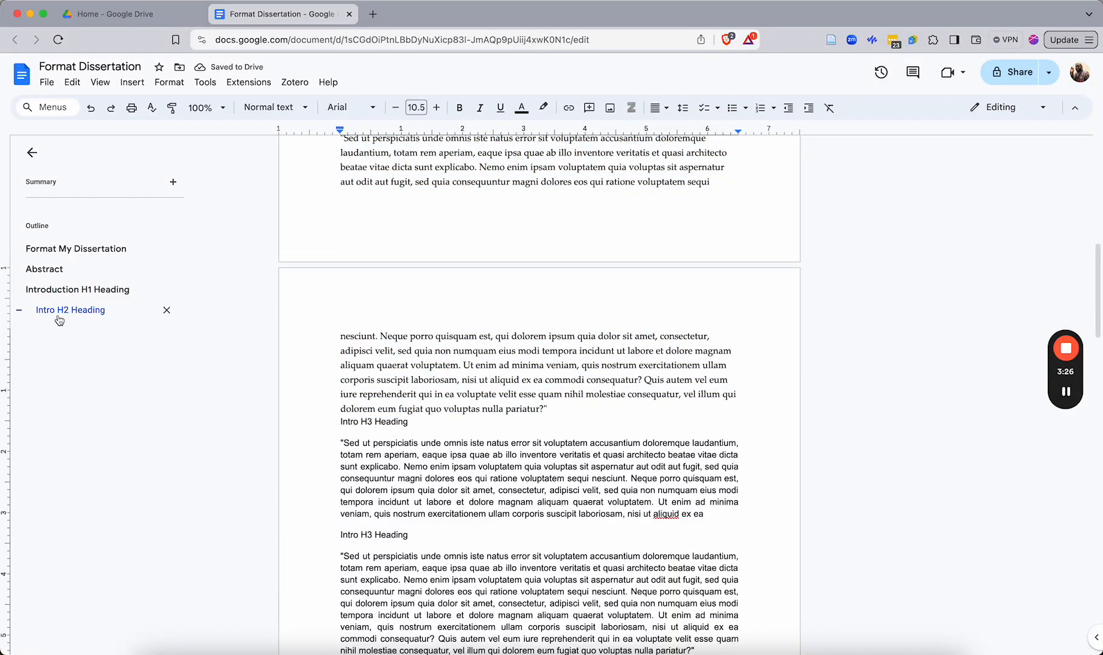
left_click(270, 107)
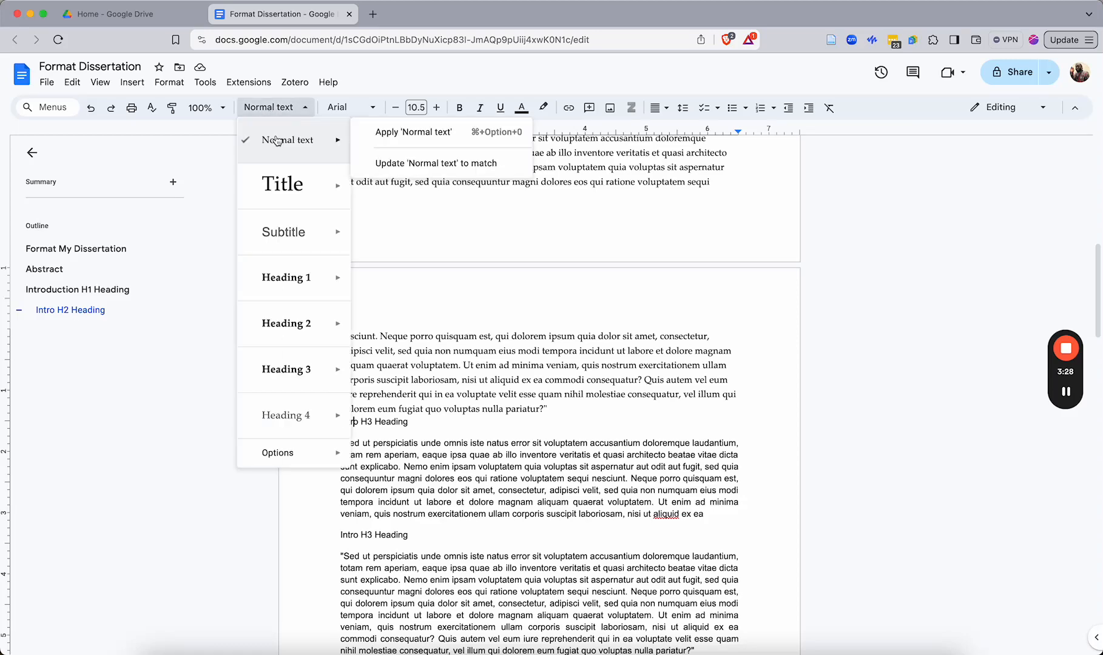
mouse_move(283, 369)
left_click(283, 369)
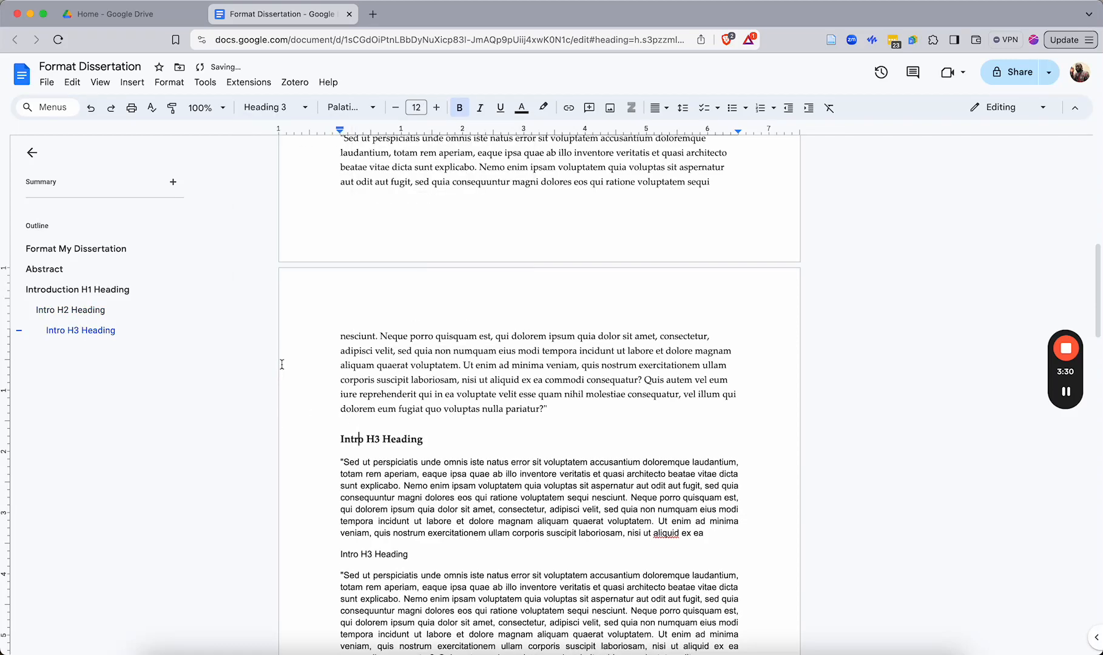
Apply Heading 2 to the second 'Intro H3 Heading' line and rename it 'Intro H2 Heading'
scroll(387, 387, "up", 3)
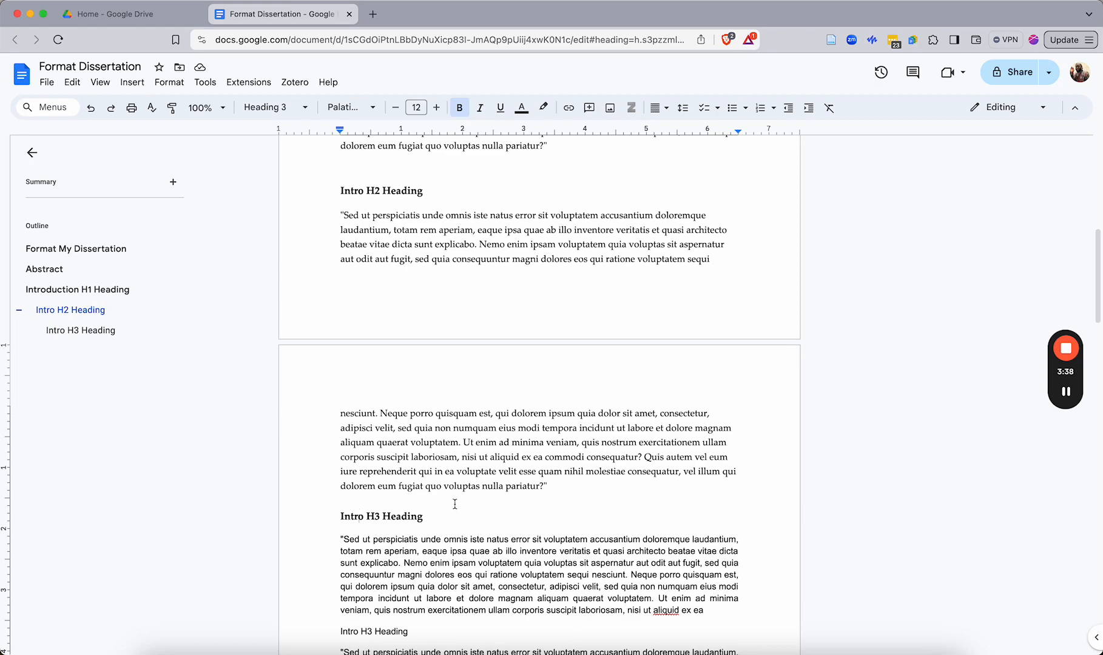
scroll(455, 505, "down", 2)
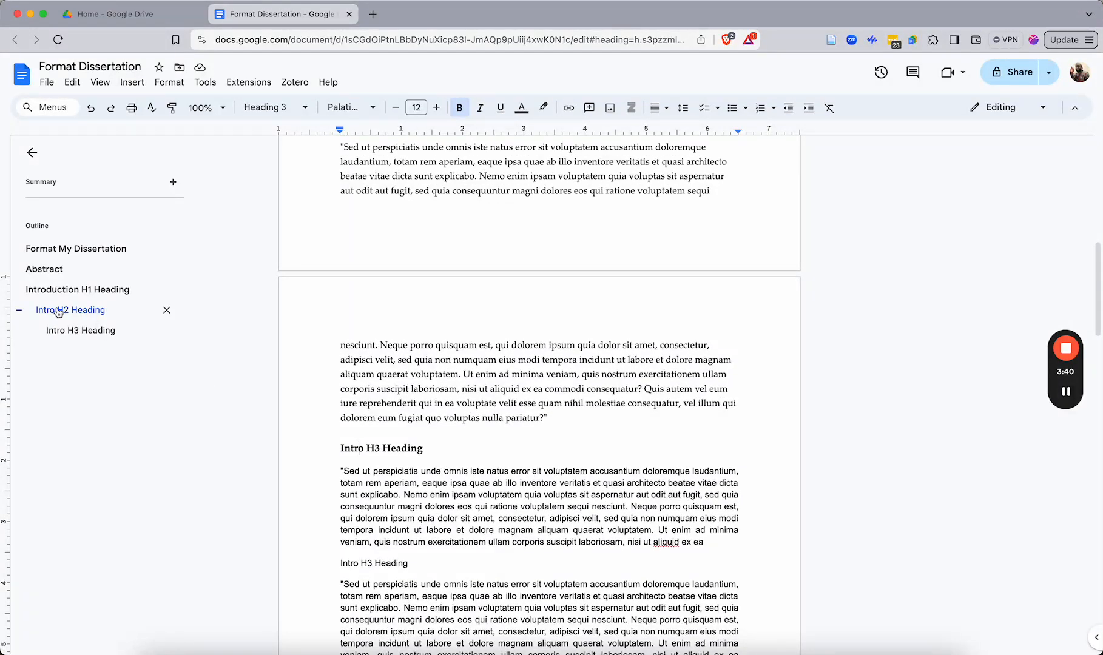
scroll(344, 285, "up", 4)
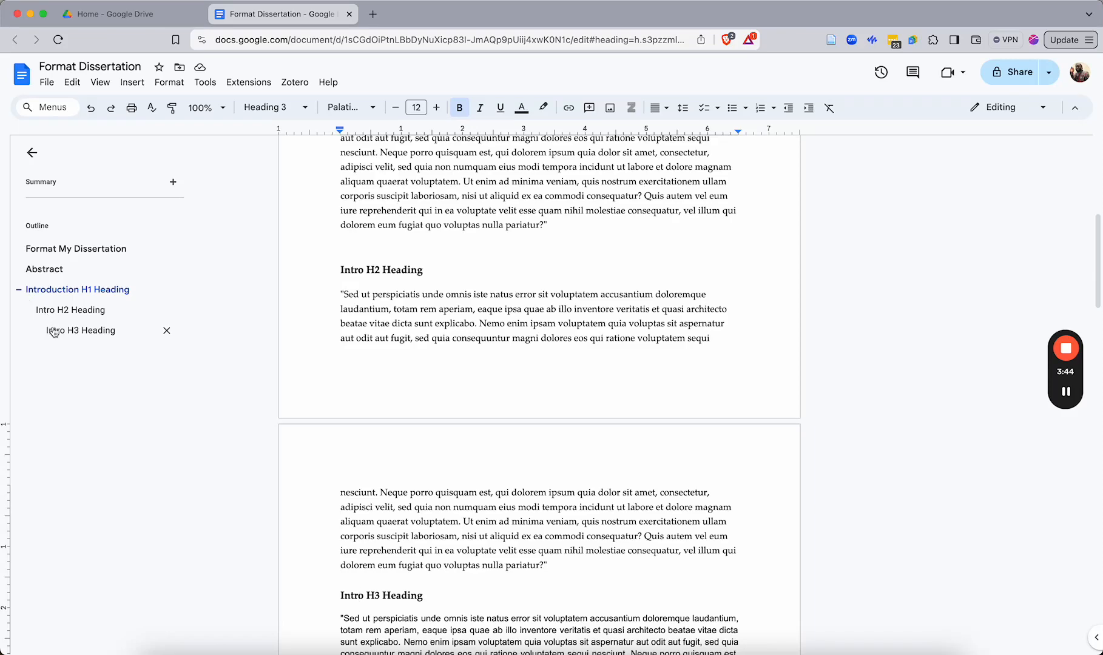
scroll(364, 461, "down", 4)
left_click(367, 472)
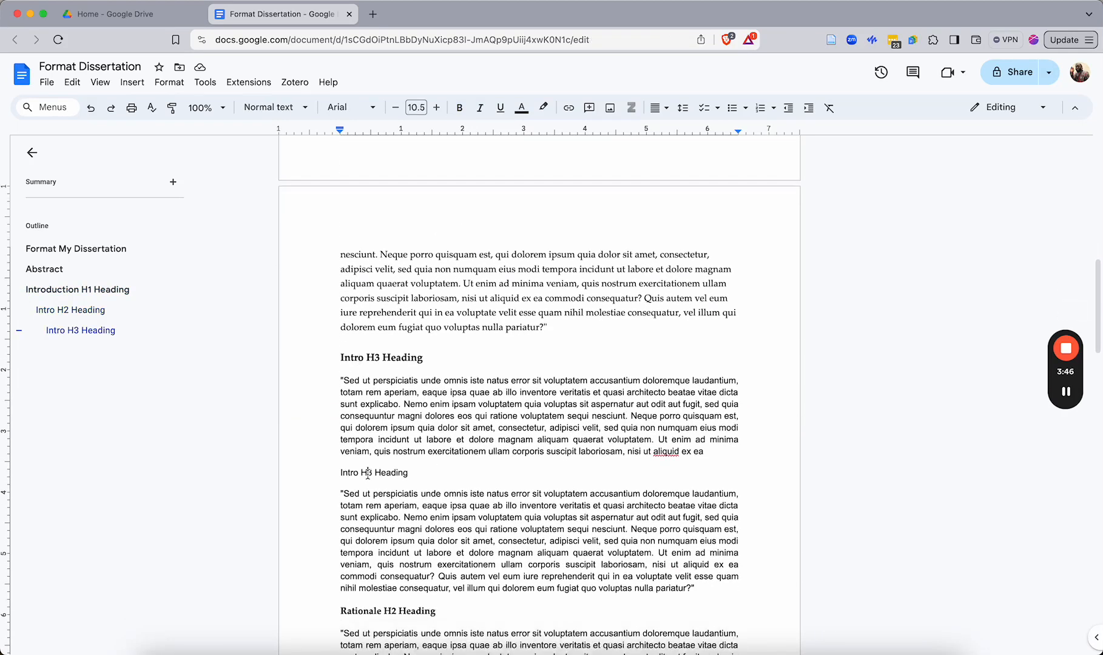
left_click(267, 108)
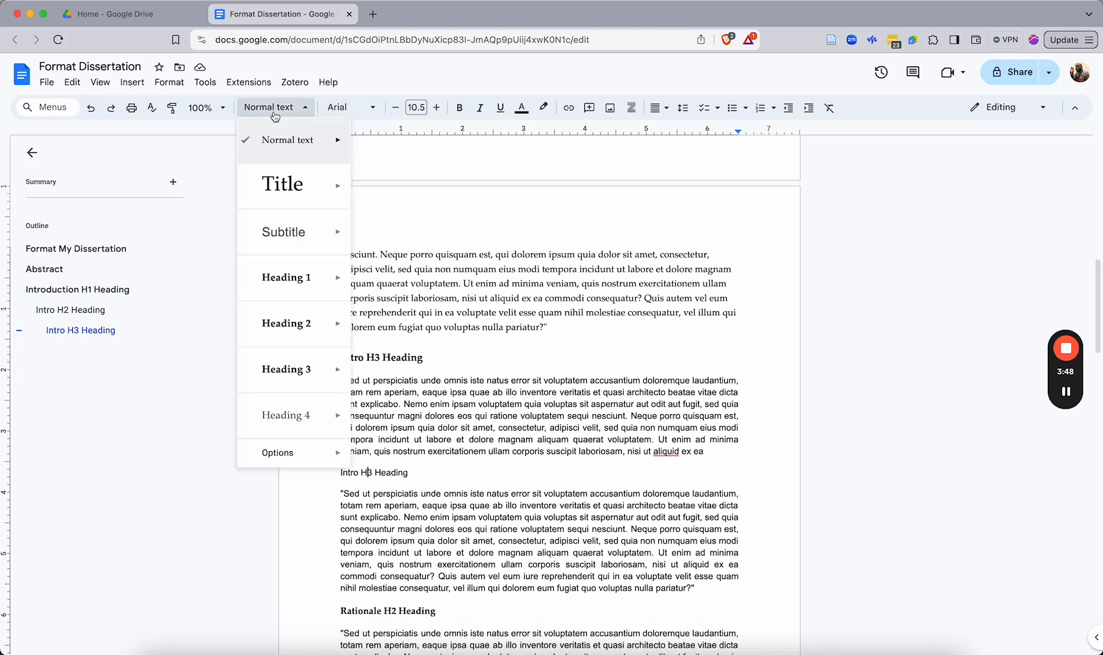
left_click(297, 333)
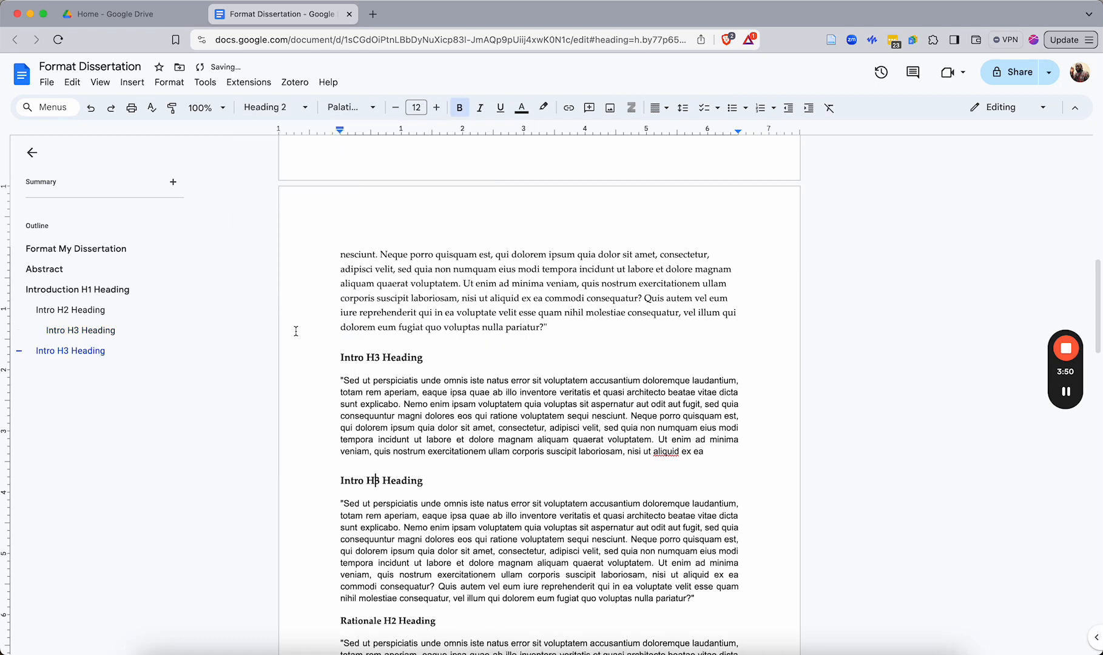
key("BackSpace")
type("2")
Apply Heading 1 to the 'Rationale H2 Heading' line and rename it 'Rationale H1 Heading'
scroll(396, 513, "down", 2)
left_click(351, 481)
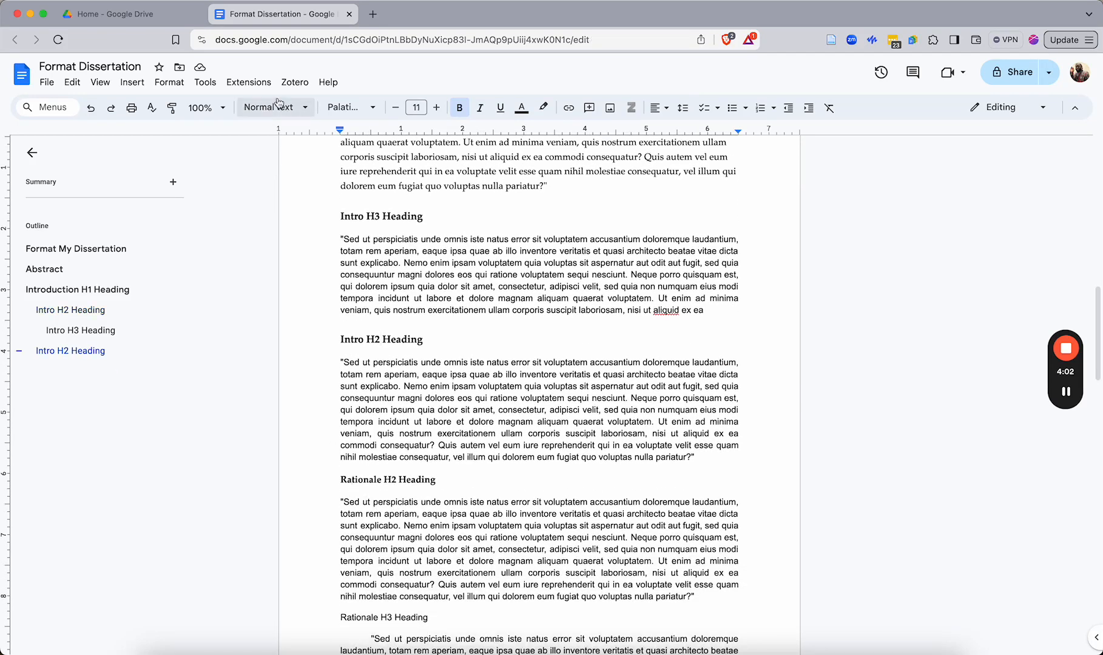
left_click(258, 111)
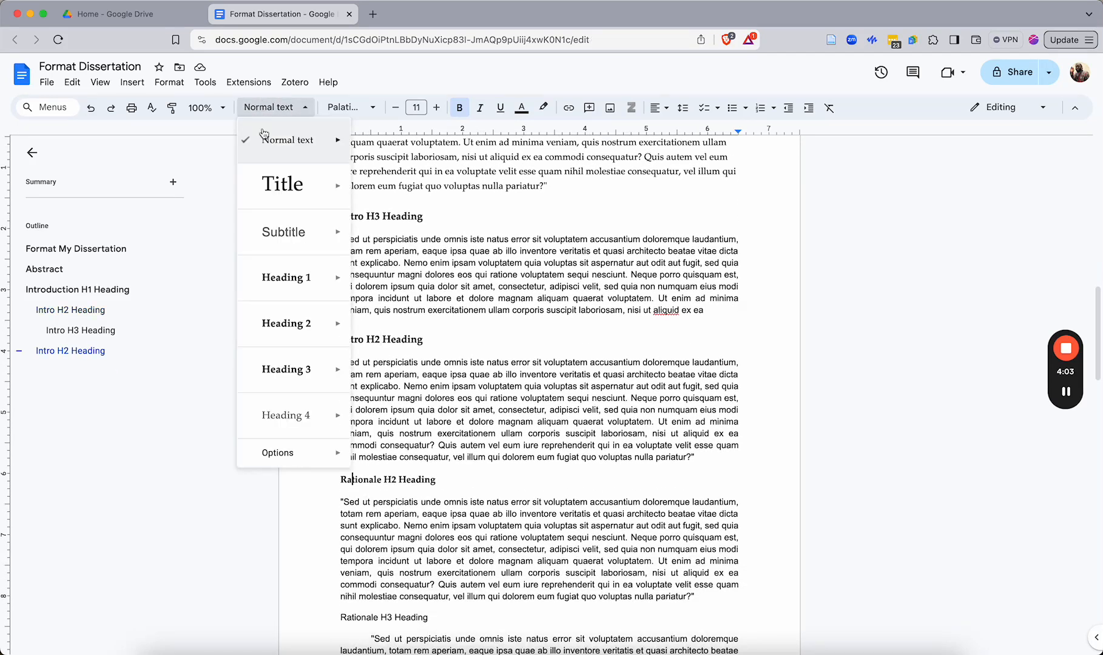
left_click(293, 278)
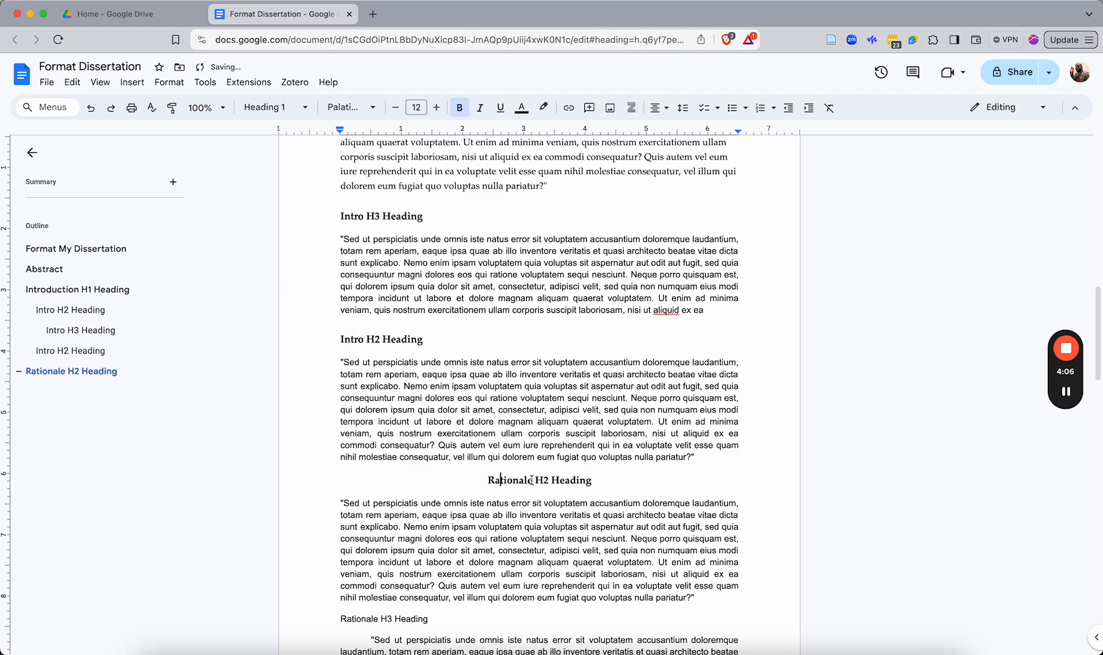
left_click(546, 480)
key("BackSpace")
type("1")
Rename the first 'Rationale H3 Heading' line to 'Rationale H2 Heading' and apply the Heading 2 style
scroll(500, 483, "down", 1)
scroll(500, 482, "down", 1)
left_click(389, 533)
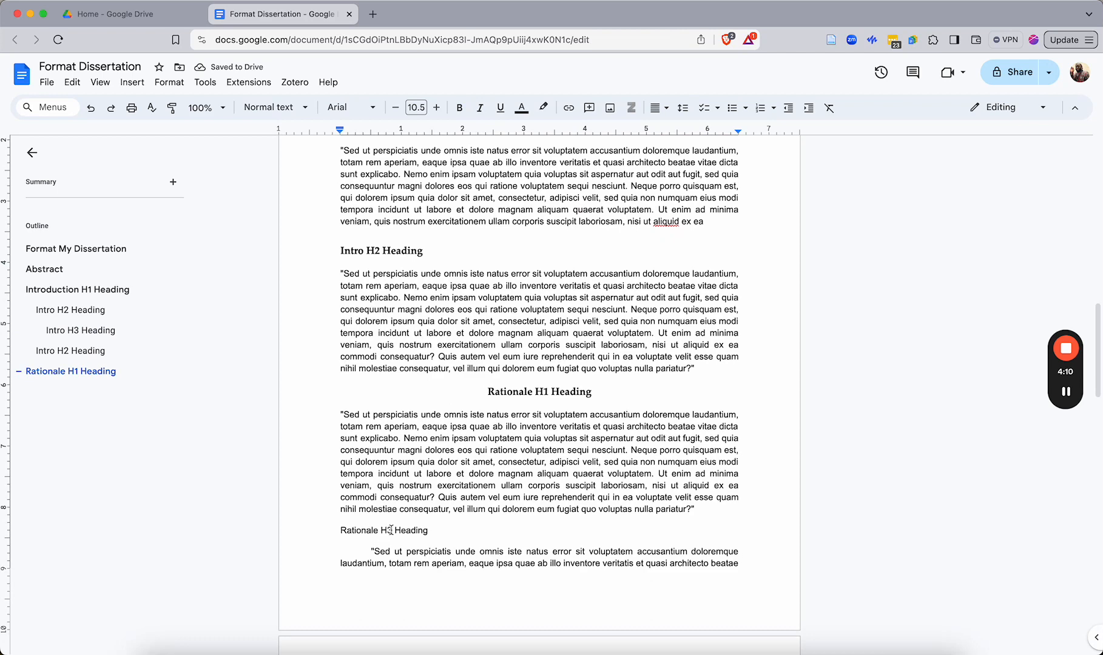
key("BackSpace")
type("2")
left_click(363, 530)
left_click(275, 107)
left_click(296, 327)
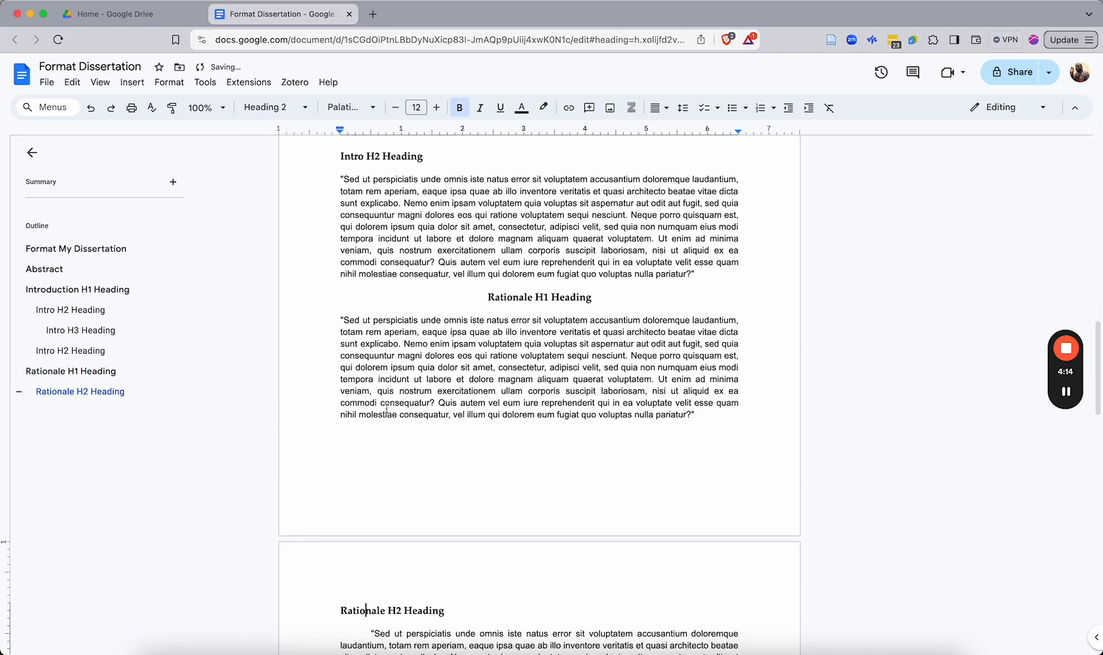
Apply Heading 2 to the next 'Rationale H3 Heading' line and rename it 'Rationale H2 Heading'
scroll(290, 450, "down", 5)
left_click(363, 458)
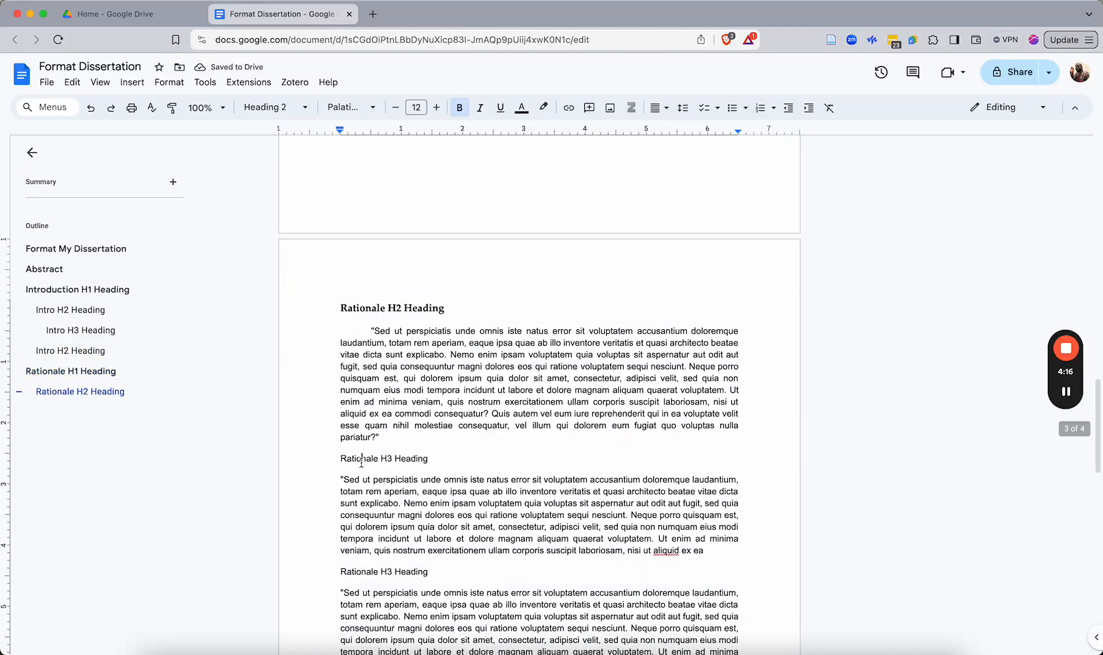
left_click(276, 109)
left_click(292, 323)
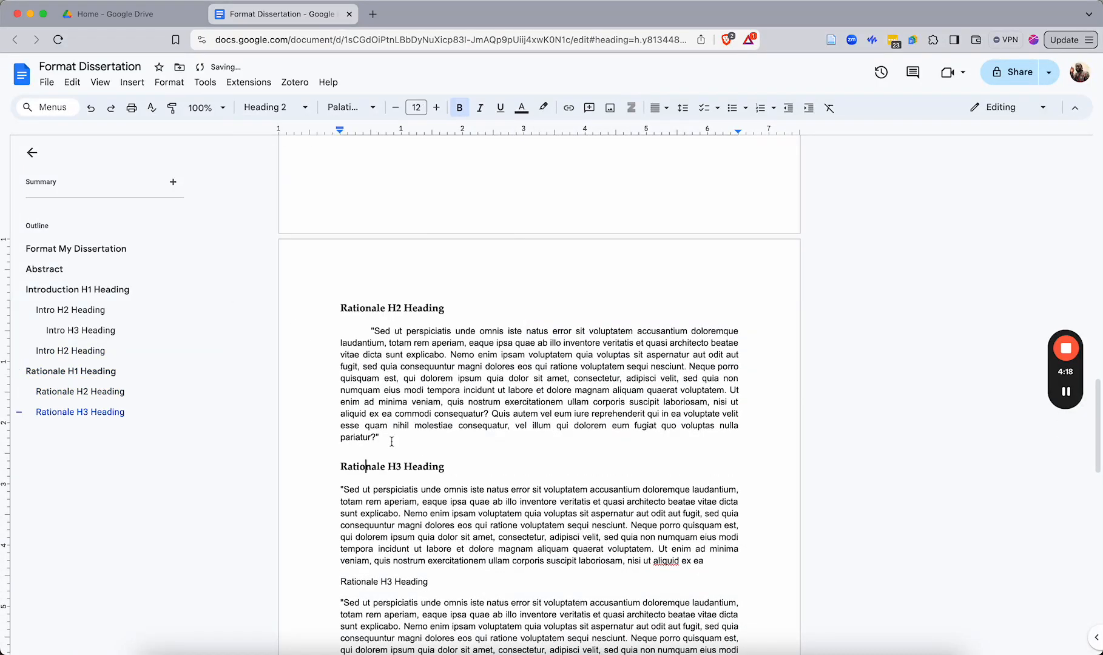
key("BackSpace")
type("2")
Apply the Heading 3 style to the following 'Rationale H3 Heading' line
scroll(400, 459, "down", 2)
left_click(365, 519)
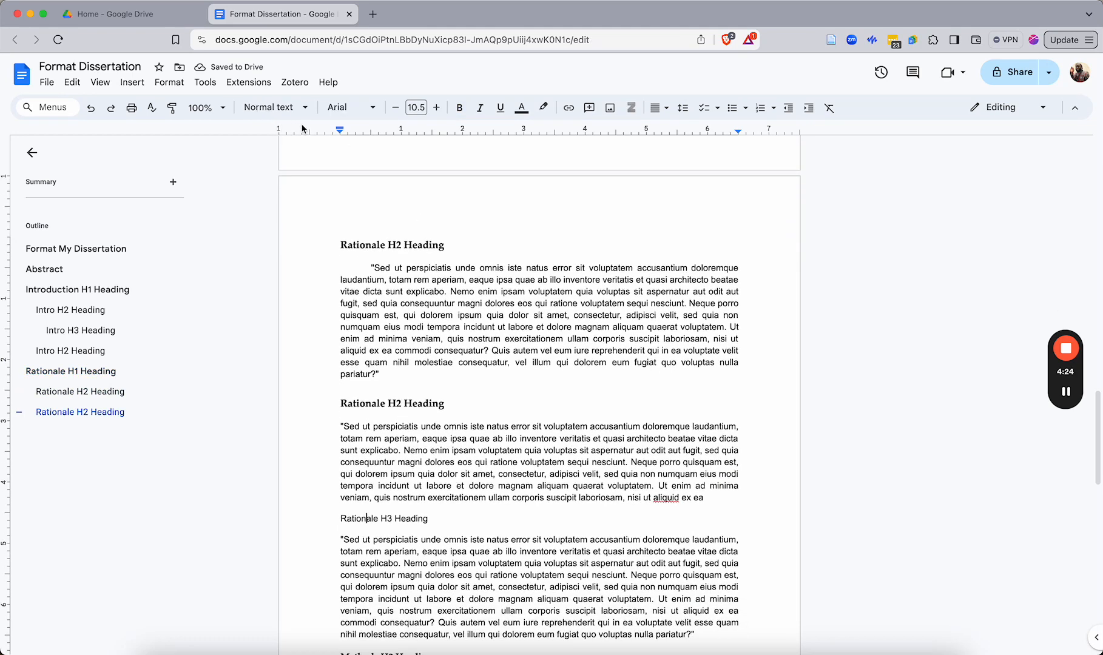
left_click(273, 108)
left_click(285, 368)
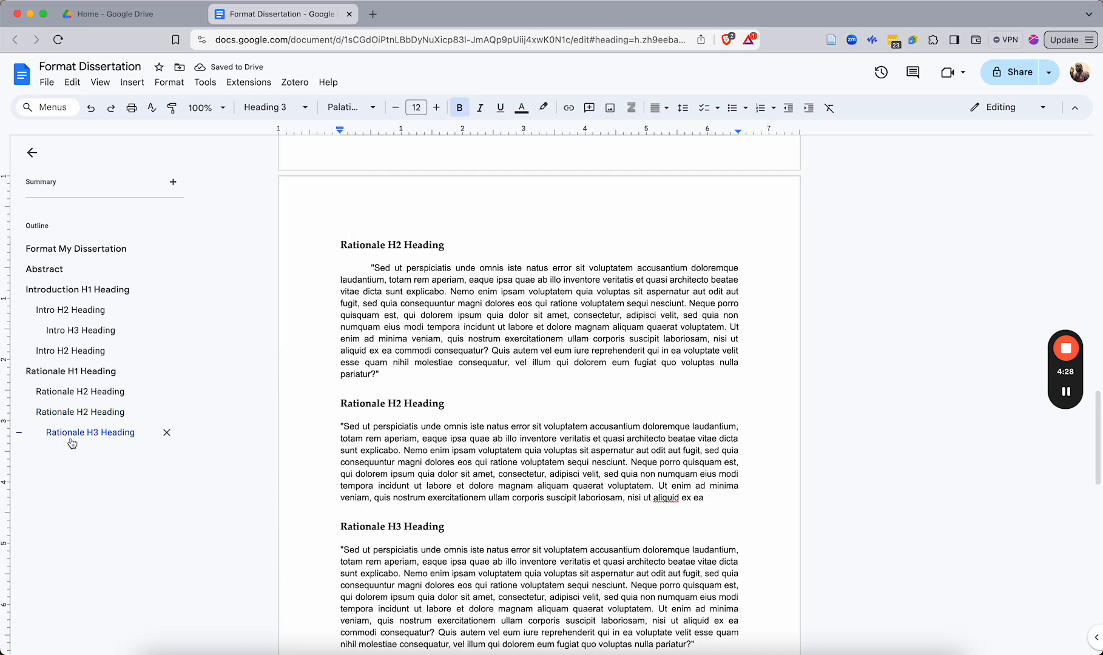
Apply Heading 1 to the 'Methods H2 Heading' line and rename it 'Methods H1 Heading'
scroll(410, 501, "down", 1)
scroll(410, 501, "down", 3)
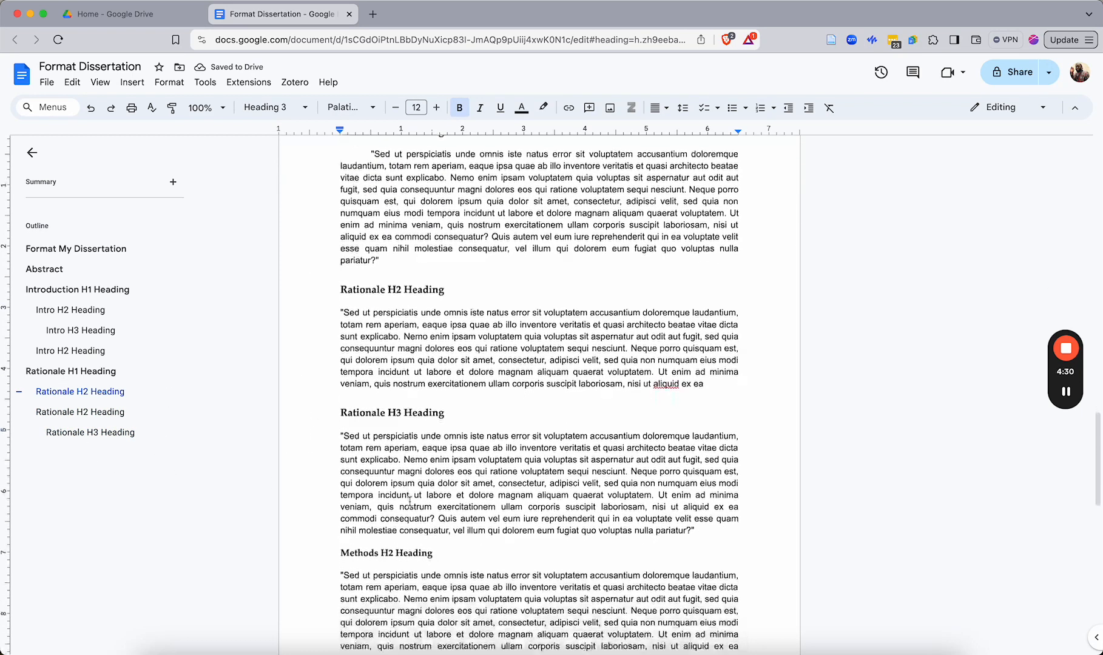
left_click(358, 515)
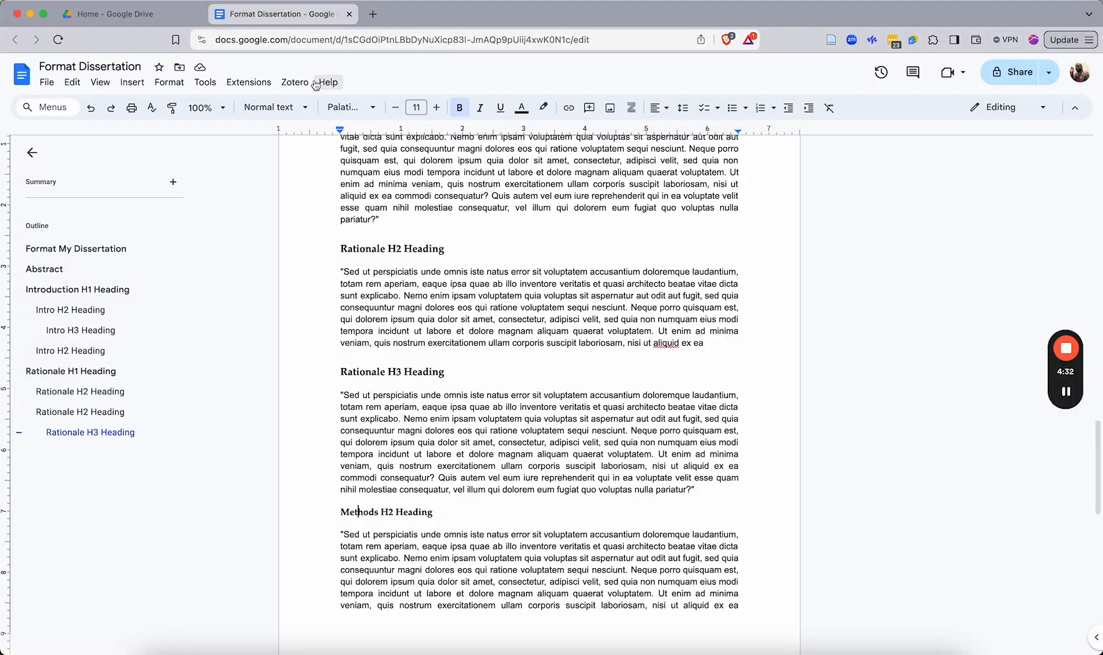
left_click(274, 108)
mouse_move(285, 292)
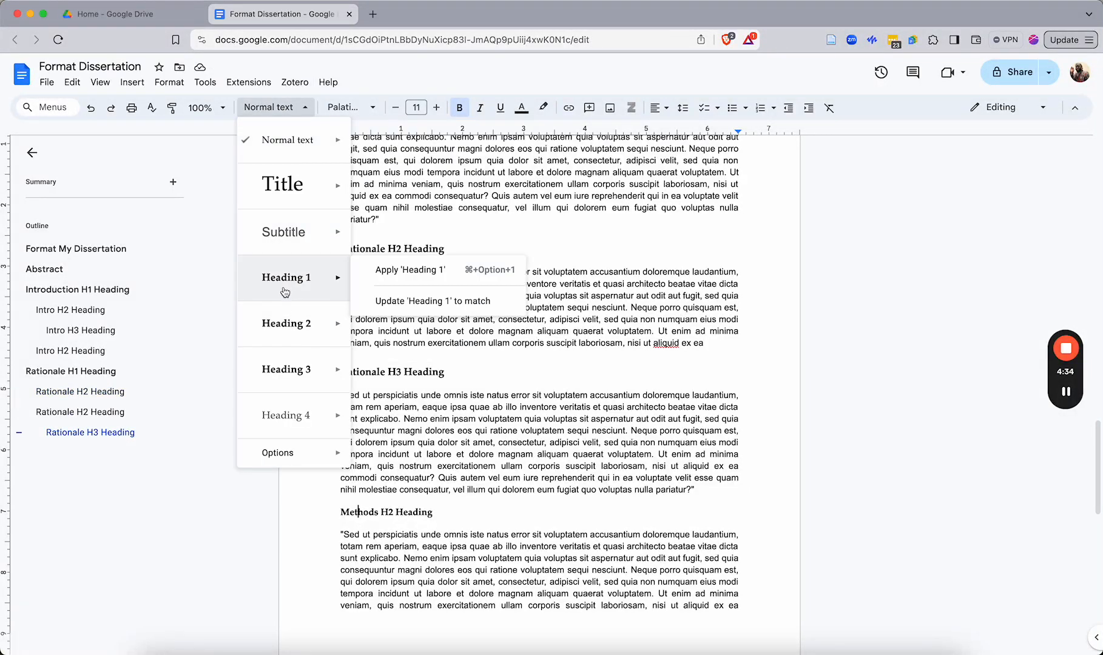
mouse_move(282, 335)
left_click(286, 297)
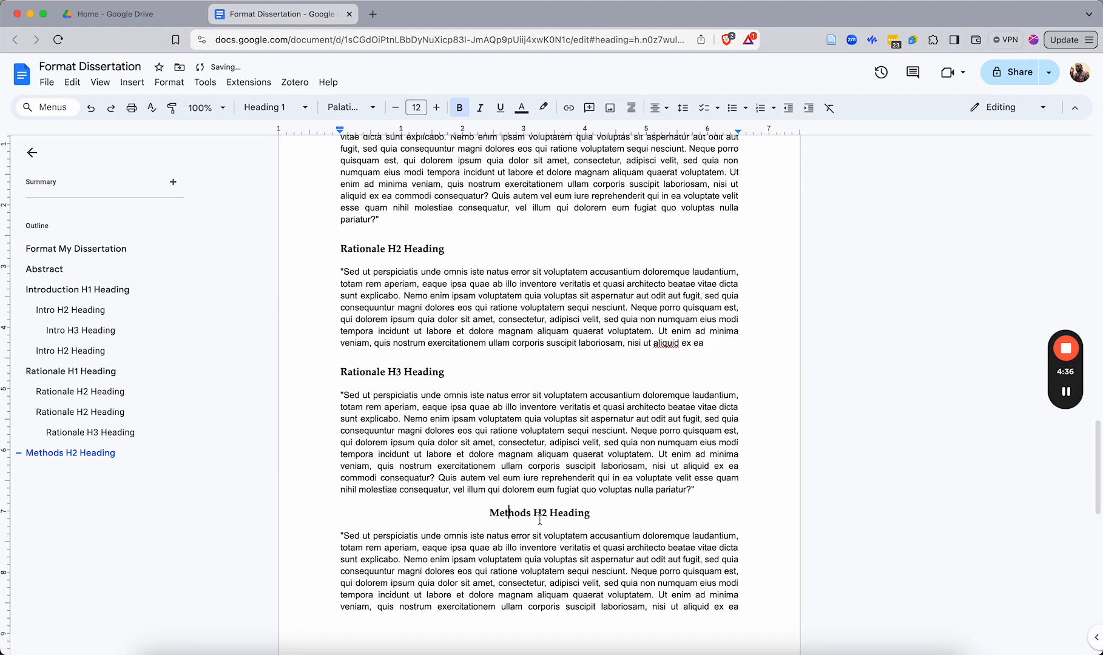
key("BackSpace")
type("1")
Apply Heading 2 to the first 'Methods H3 Heading' line and rename it 'Methods H2 Heading'
scroll(442, 506, "down", 5)
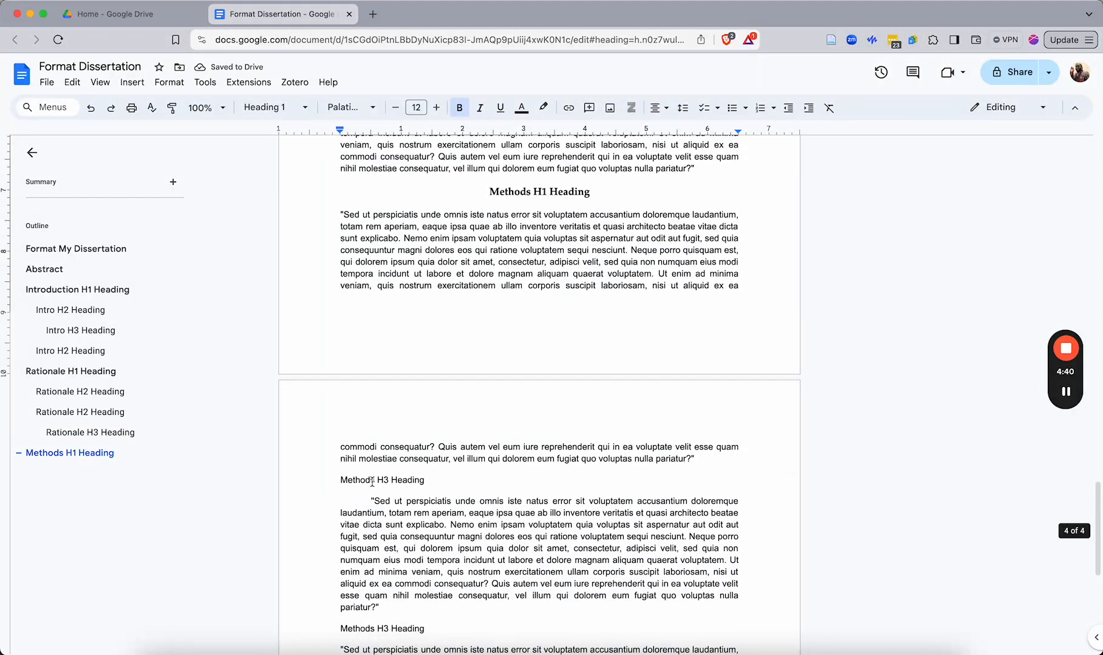
left_click(372, 479)
left_click(273, 107)
left_click(277, 318)
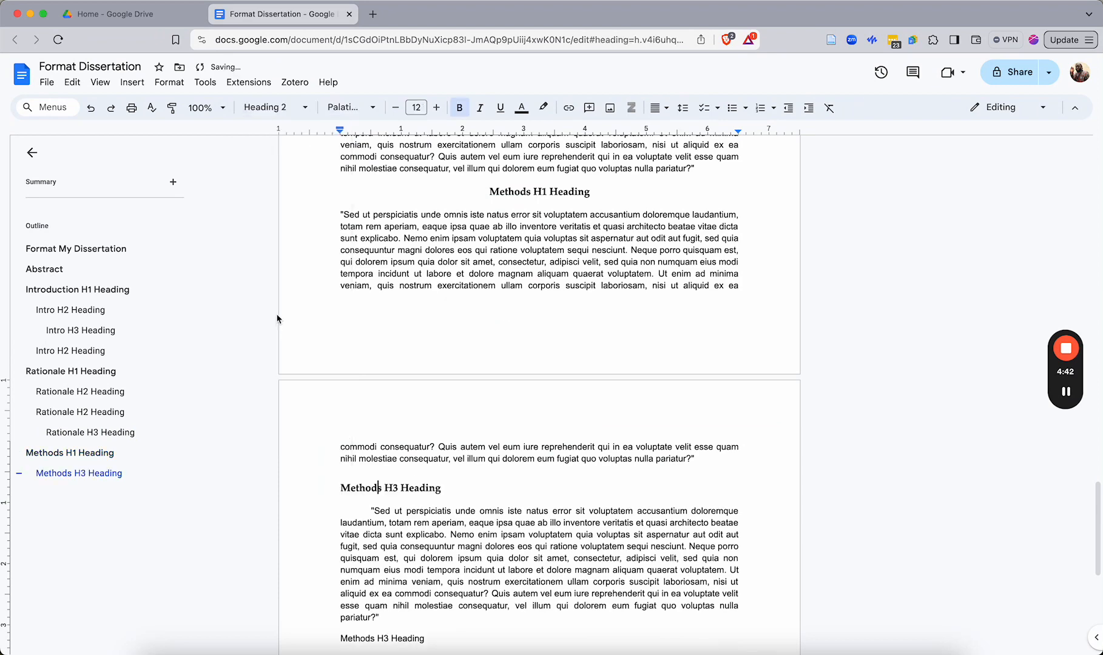
left_click(399, 488)
key("BackSpace")
type("2")
Apply Heading 2 to the next 'Methods H3 Heading' line and rename it 'Methods H2 Heading'
scroll(364, 607, "down", 1)
left_click(364, 612)
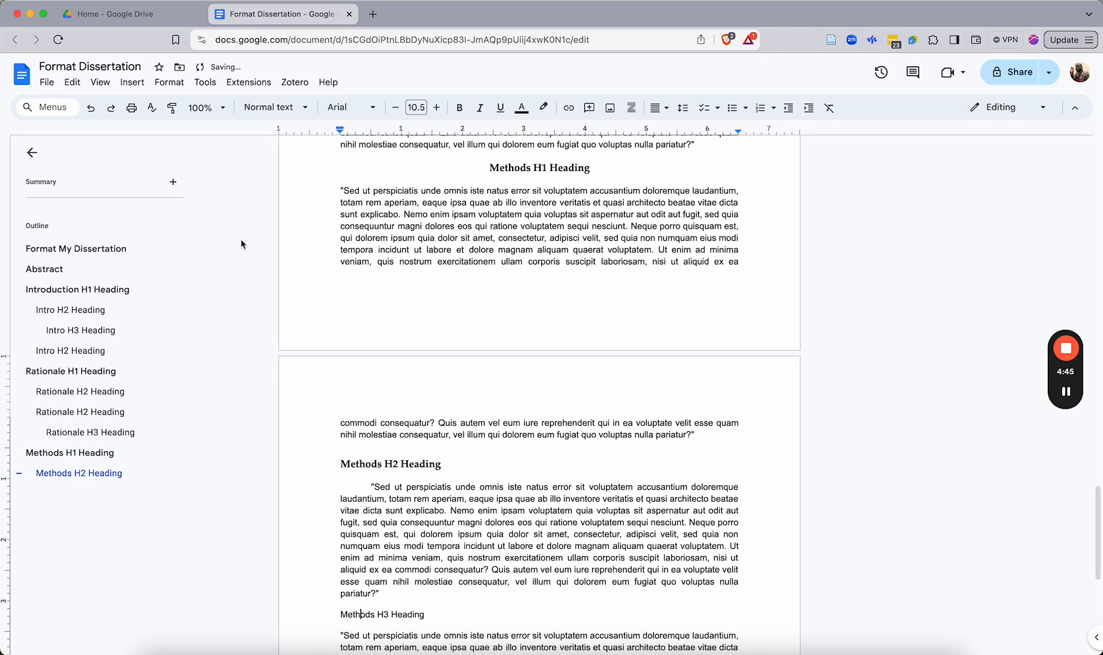
left_click(273, 108)
left_click(285, 423)
scroll(402, 410, "down", 3)
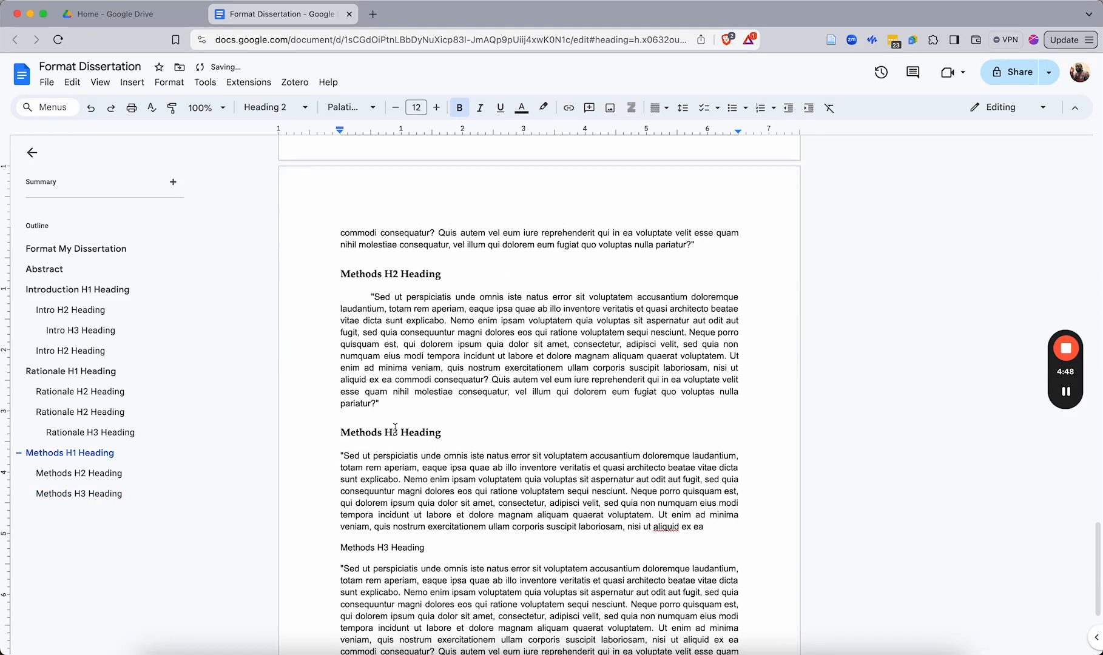
type("\\2")
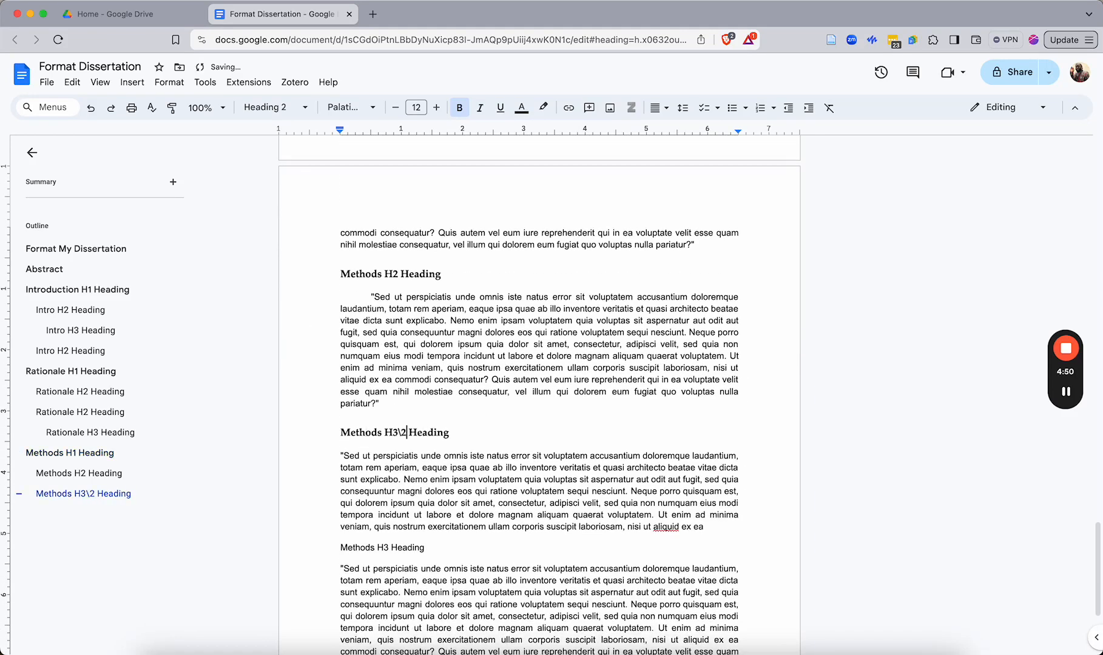
key("BackSpace")
key("BackSpace")
key("BackSpace")
type("2")
Rename the last 'Methods H3 Heading' line to 'Methods H2 Heading' and apply the Heading 3 style
scroll(393, 353, "down", 3)
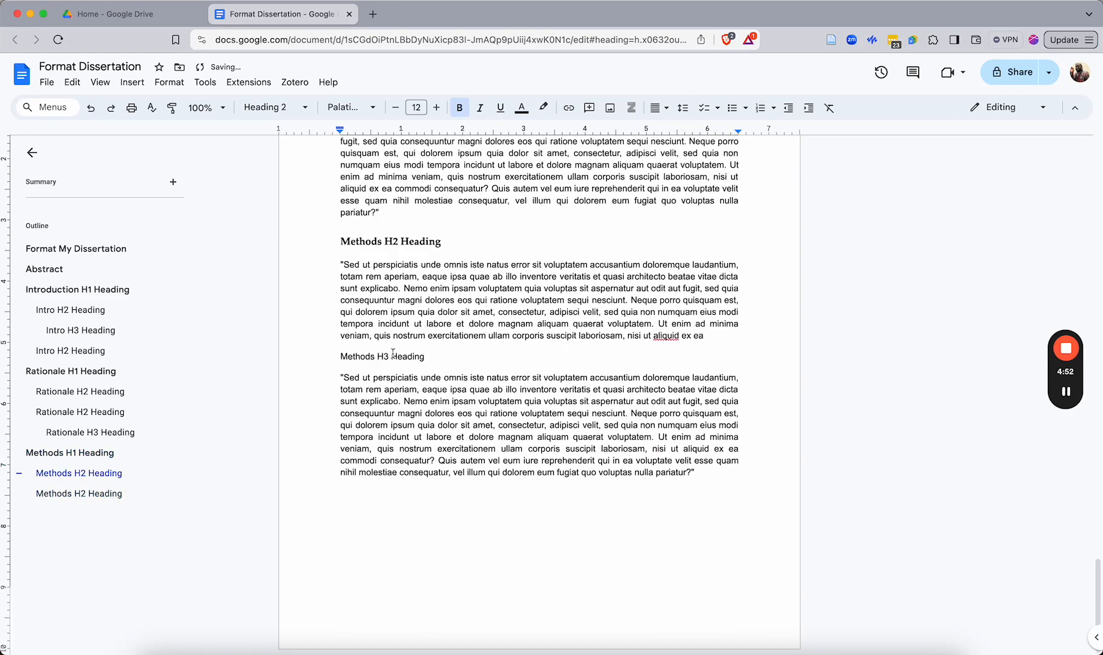
left_click(380, 355)
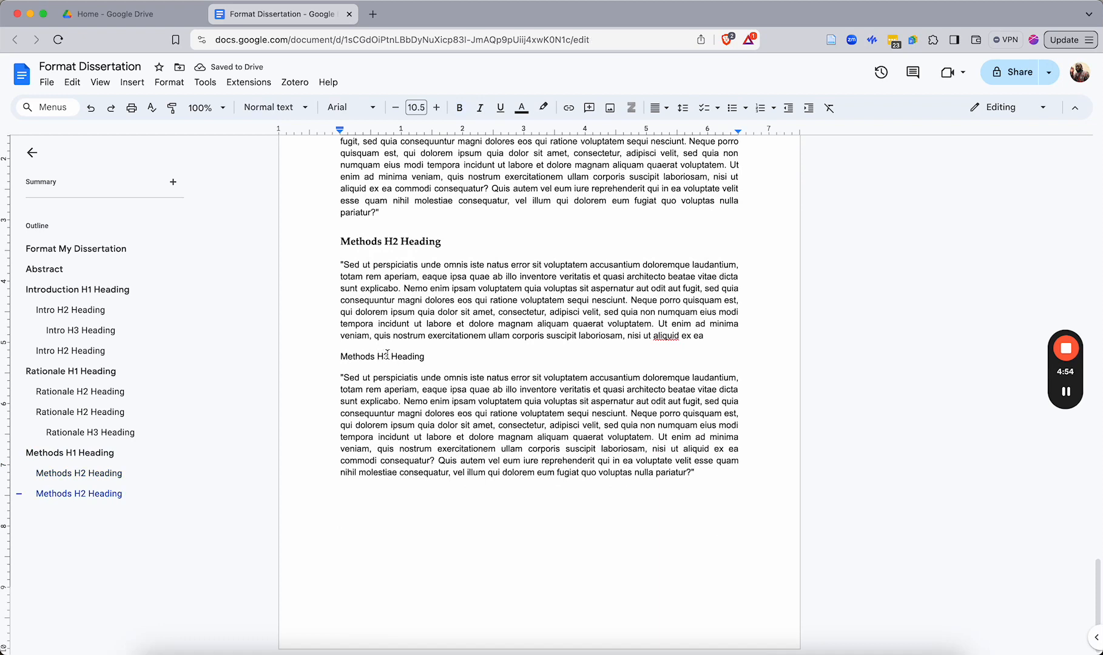
left_click(386, 356)
key("BackSpace")
type("2")
left_click(273, 108)
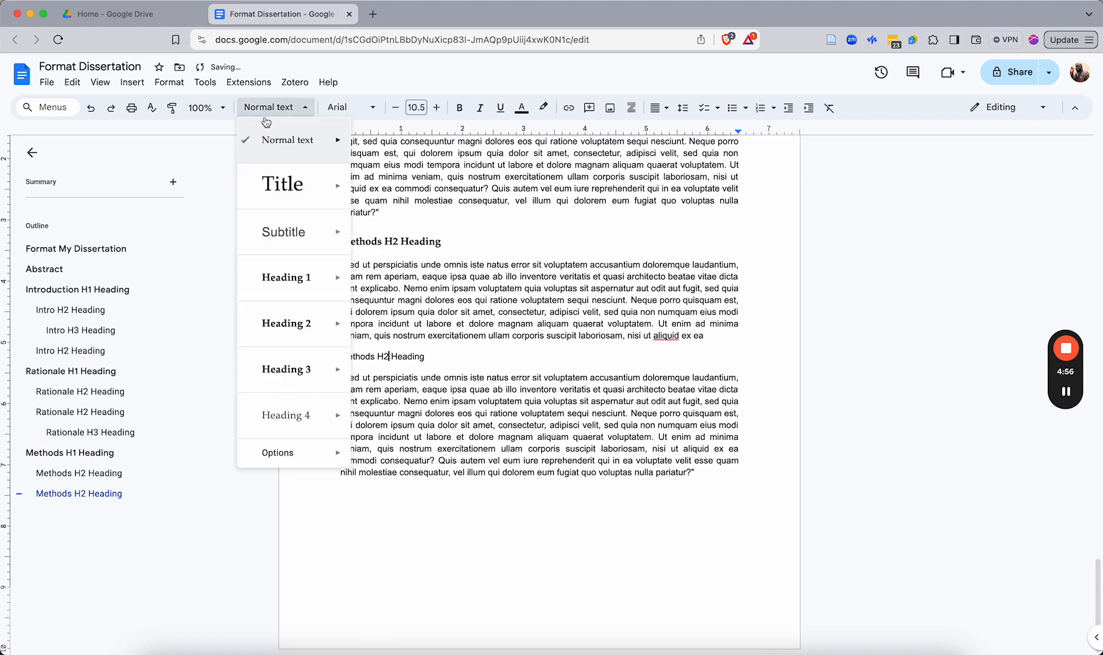
left_click(293, 372)
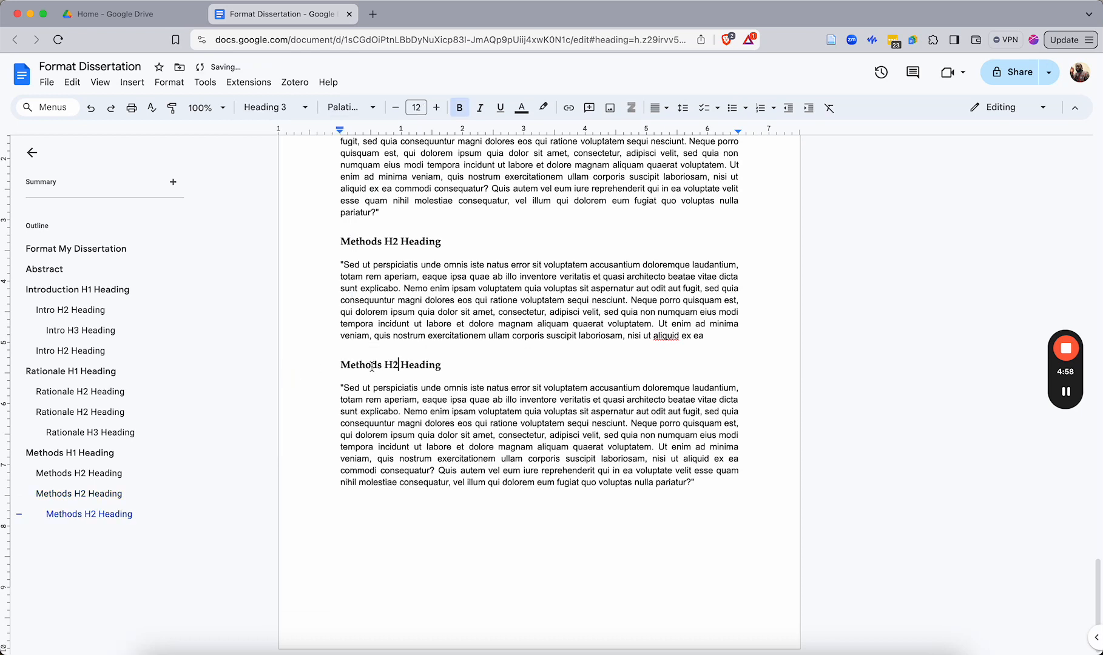
Apply the Heading 2 style to the last 'Methods H2 Heading' line
left_click(274, 107)
mouse_move(296, 415)
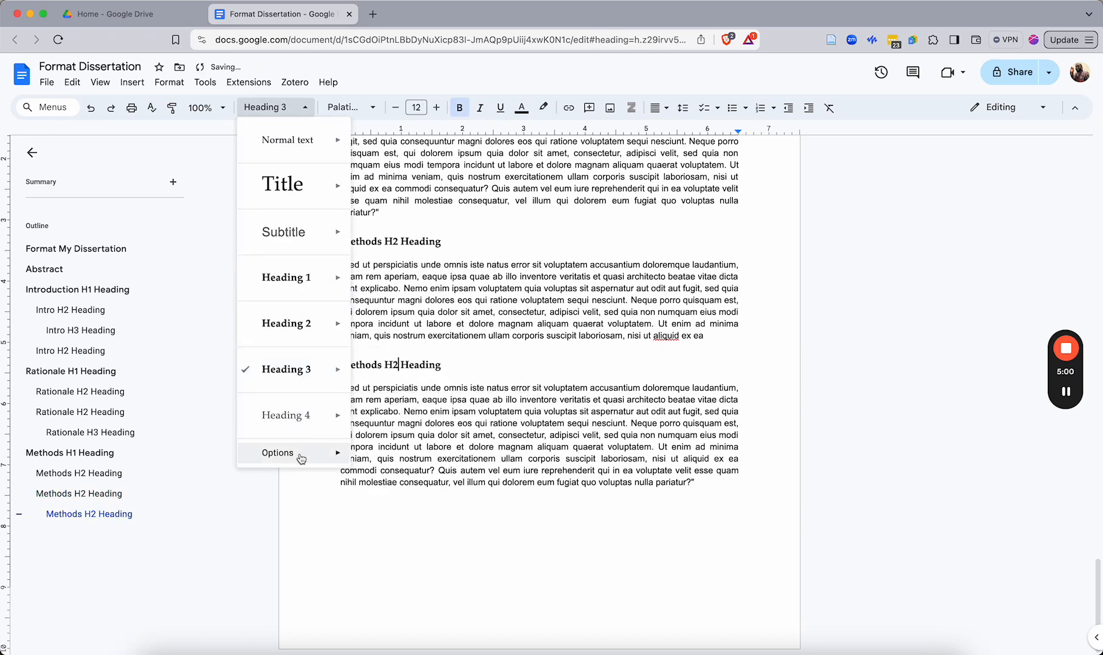
mouse_move(301, 456)
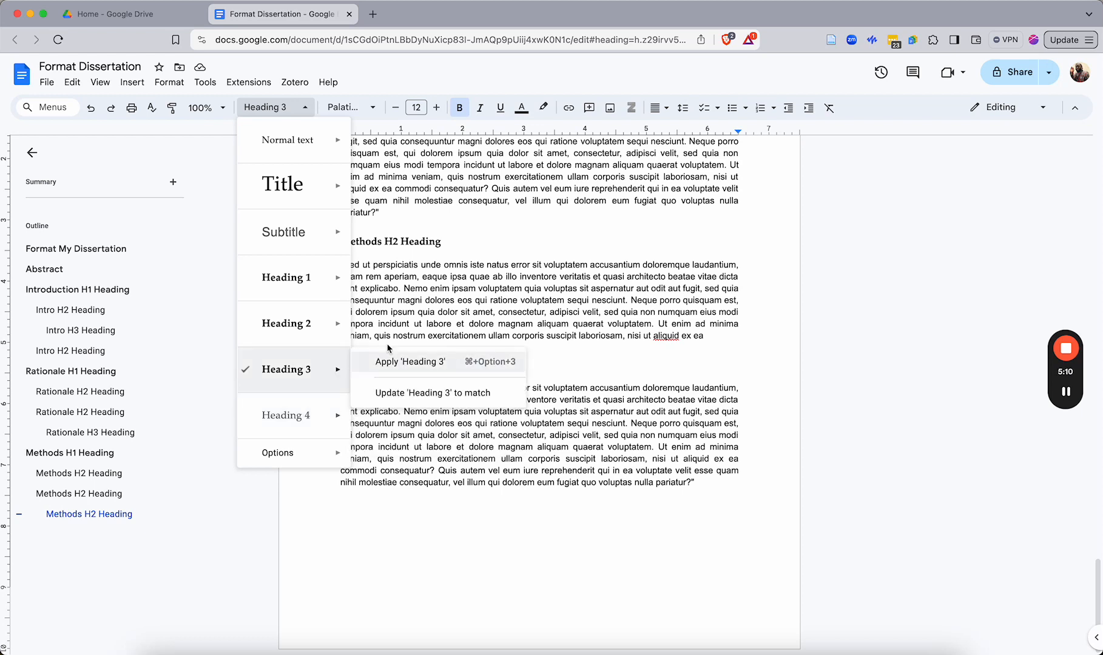
left_click(435, 313)
left_click(377, 365)
left_click(274, 107)
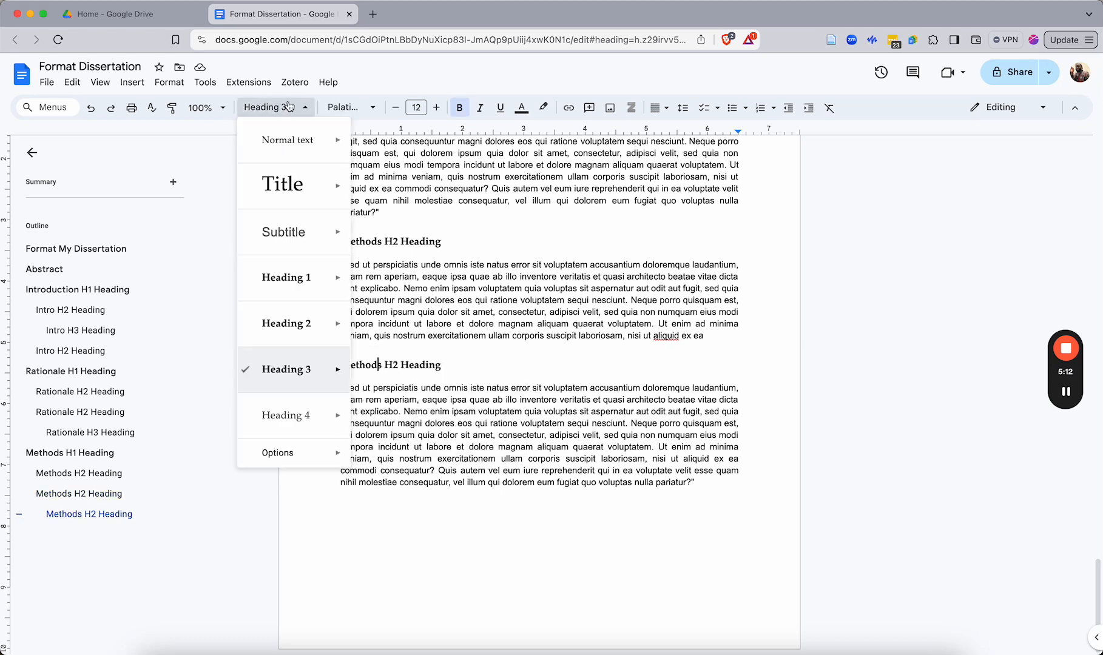
left_click(290, 315)
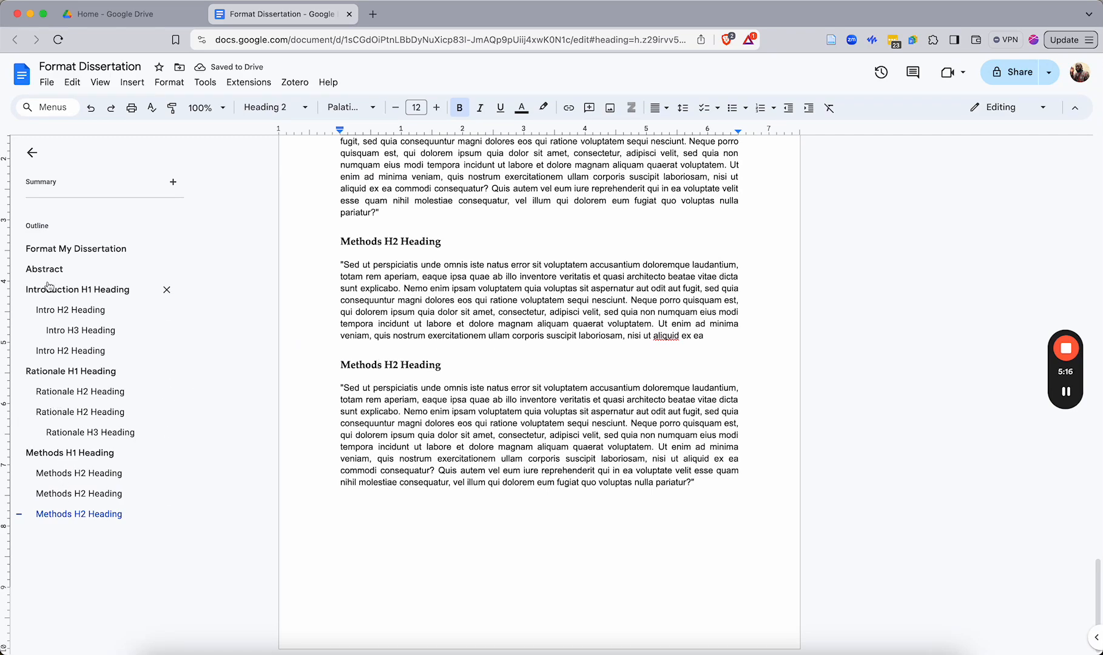
Insert a page break before the 'Introduction H1 Heading' to create a blank page after the abstract
scroll(416, 410, "up", 20)
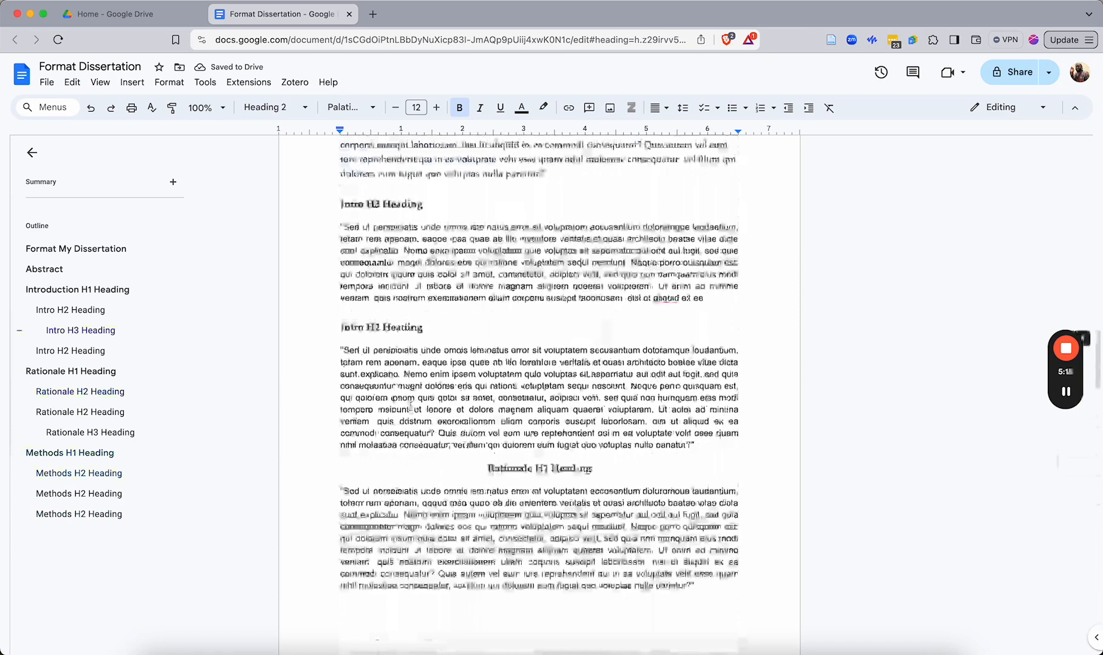
scroll(416, 410, "up", 5)
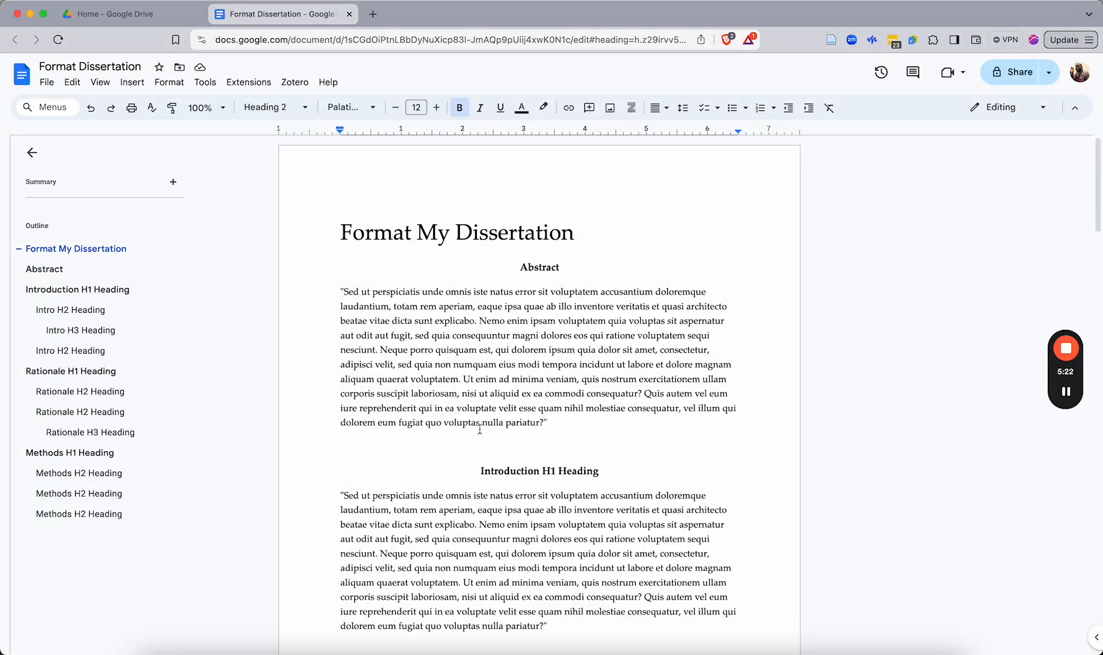
left_click(475, 472)
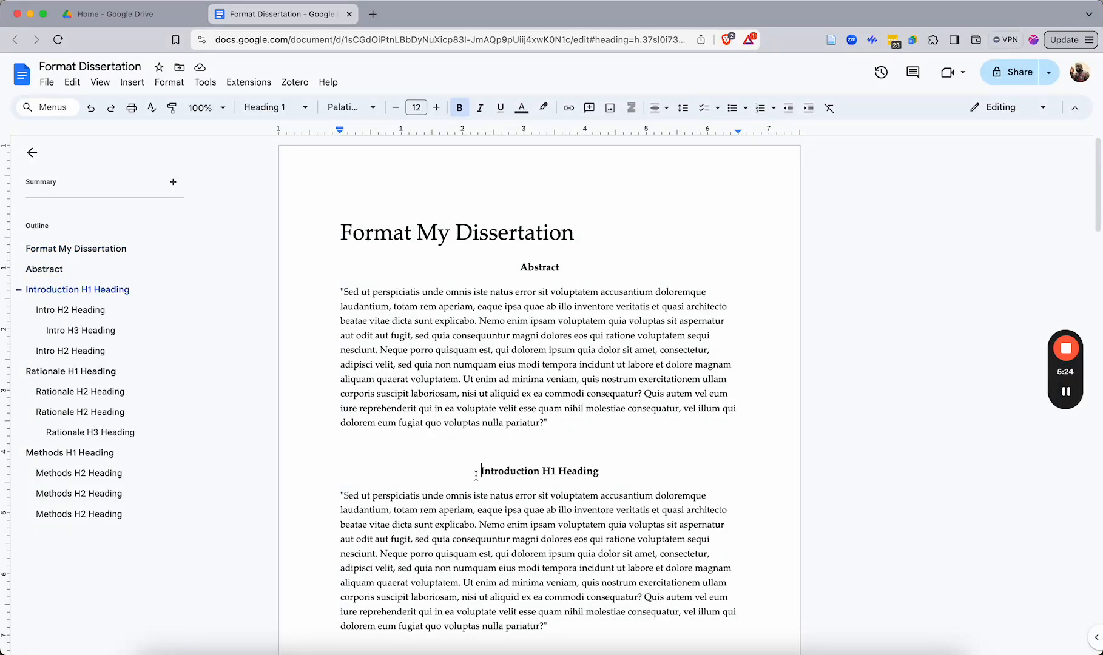
key("super+Return")
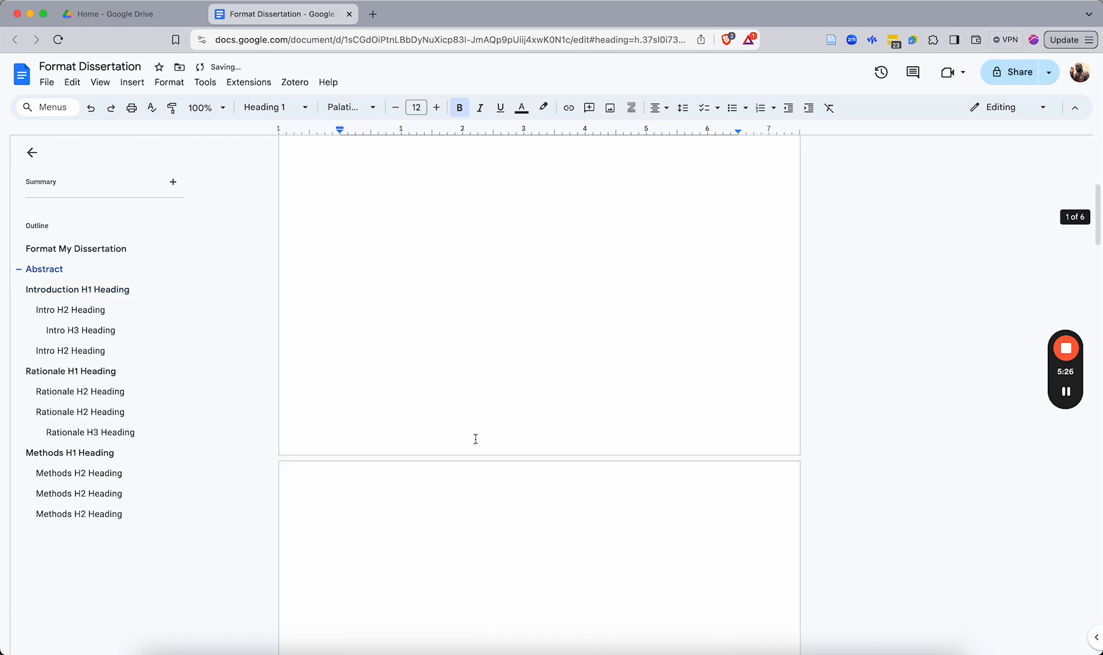
scroll(475, 443, "up", 5)
scroll(467, 523, "down", 8)
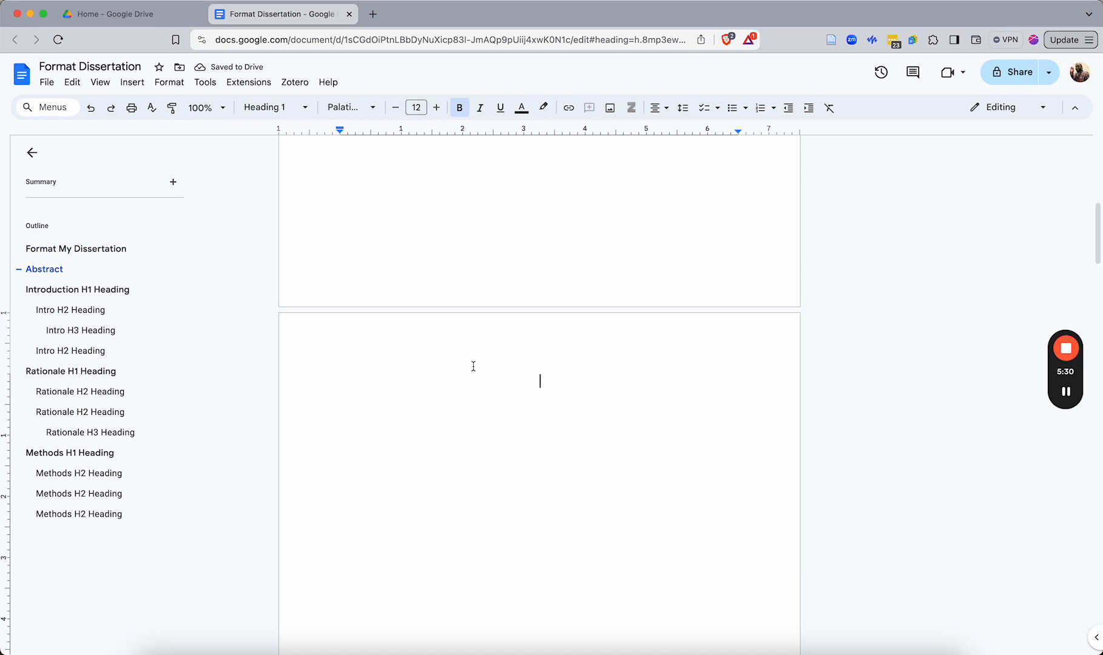
Add page numbers in the footer, skipping the first page
left_click(134, 84)
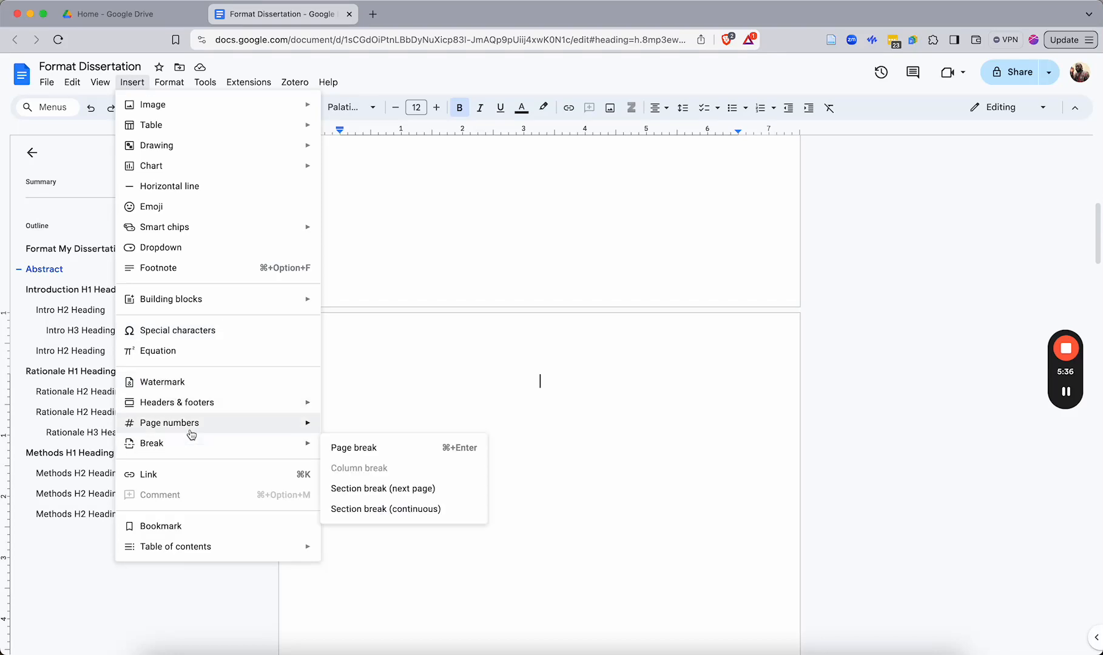
mouse_move(192, 434)
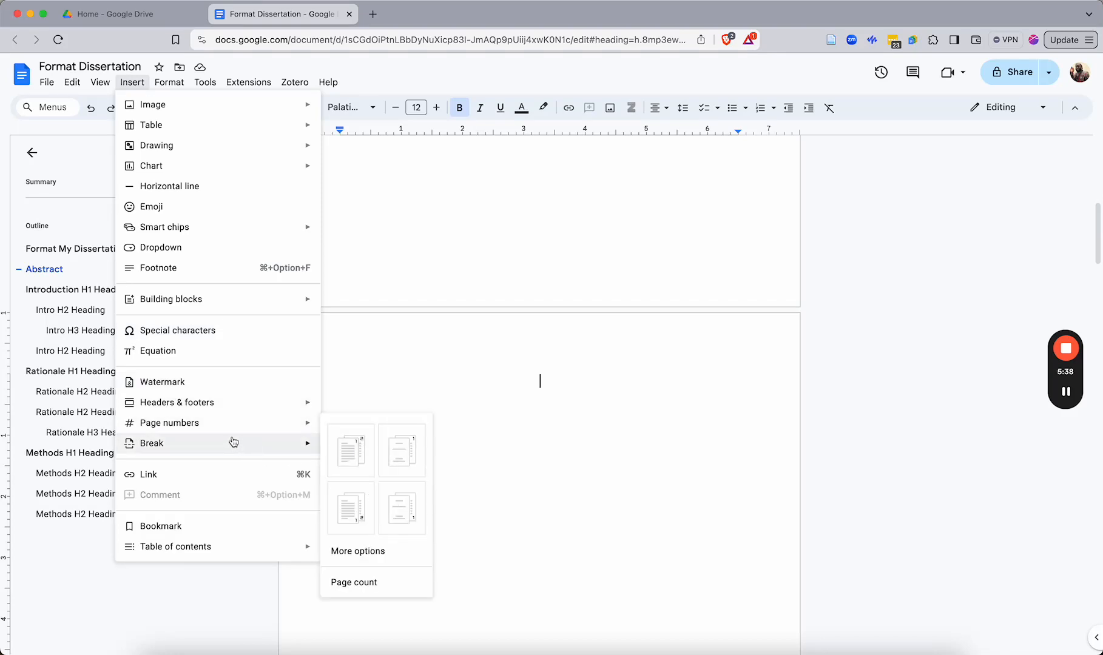
left_click(402, 513)
scroll(601, 510, "down", 3)
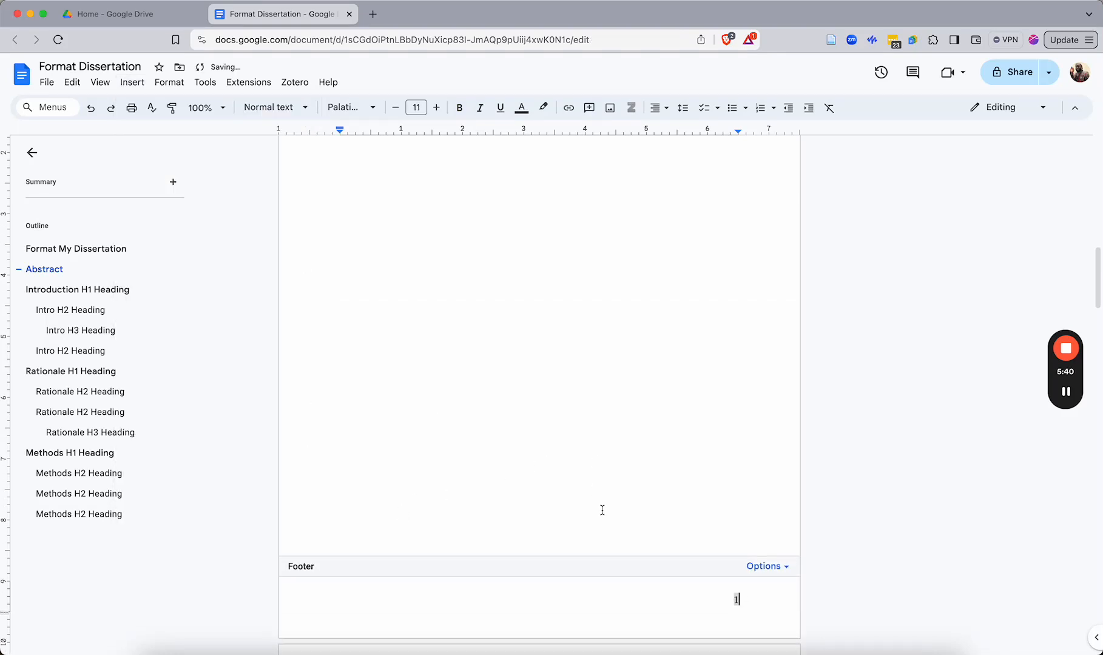
scroll(498, 409, "up", 12)
scroll(494, 406, "up", 5)
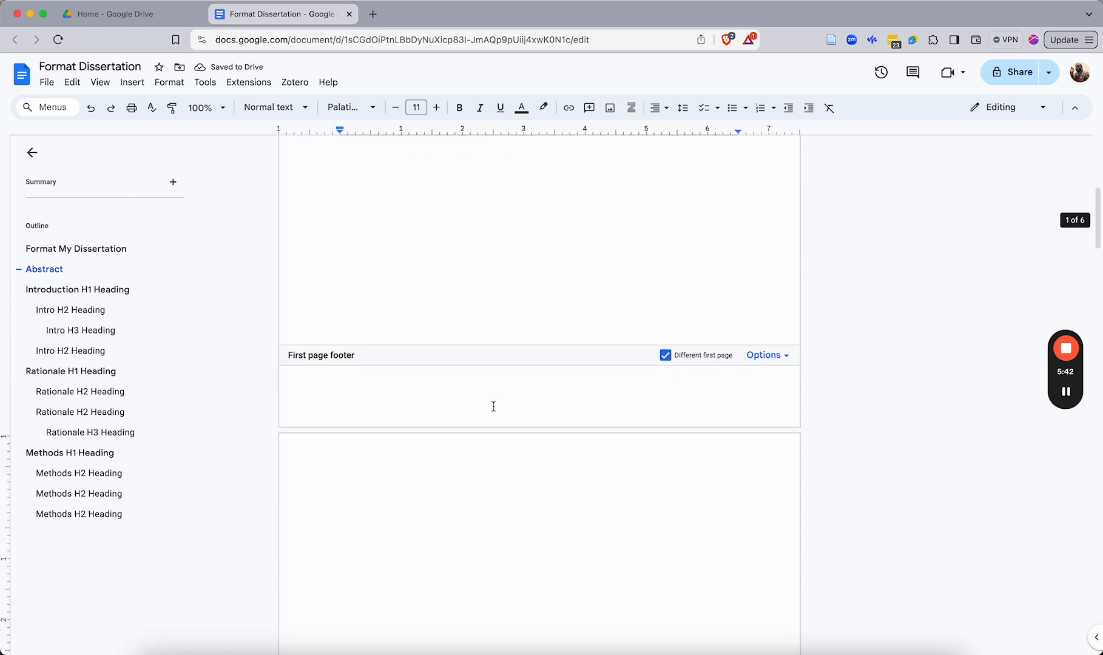
scroll(497, 424, "down", 6)
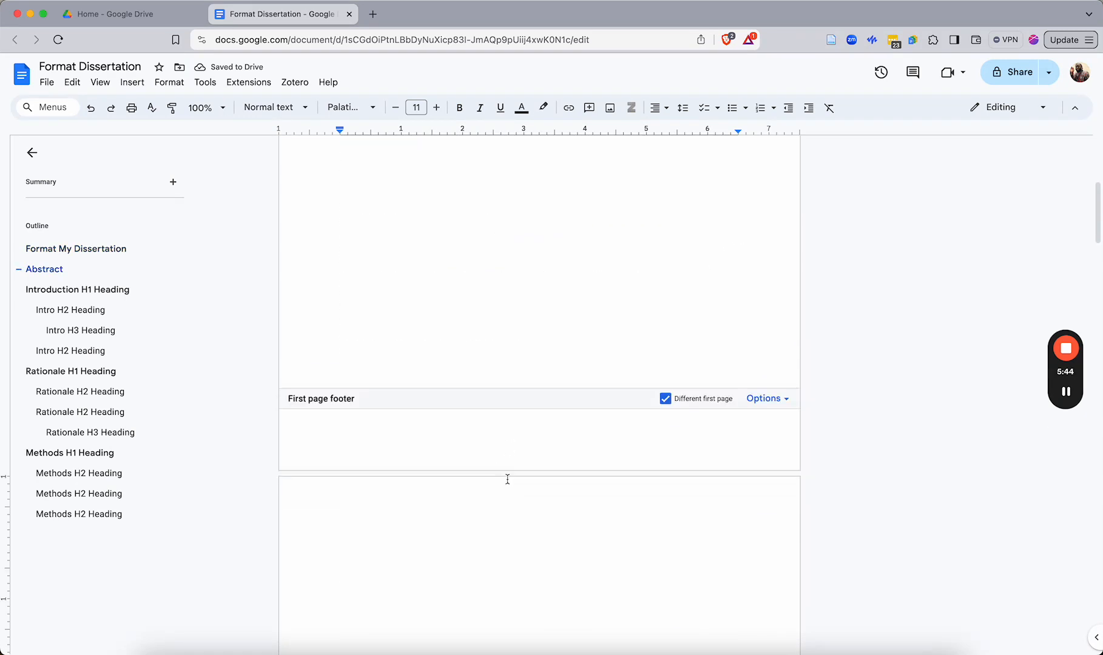
Insert a dotted table of contents on the new blank page
left_click(533, 495)
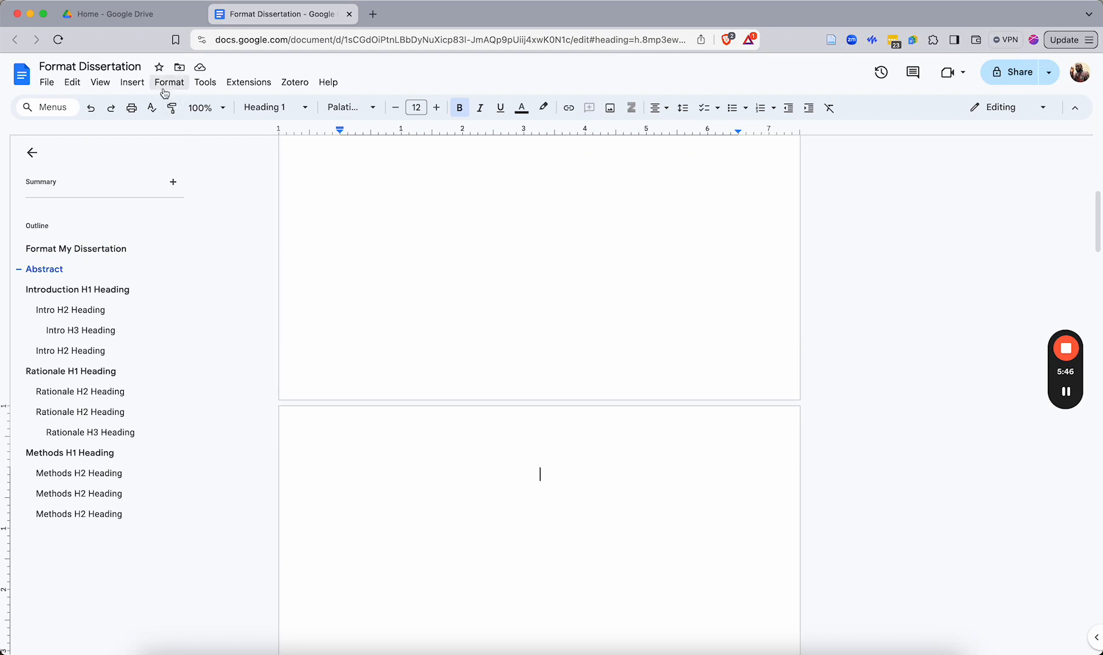
left_click(132, 82)
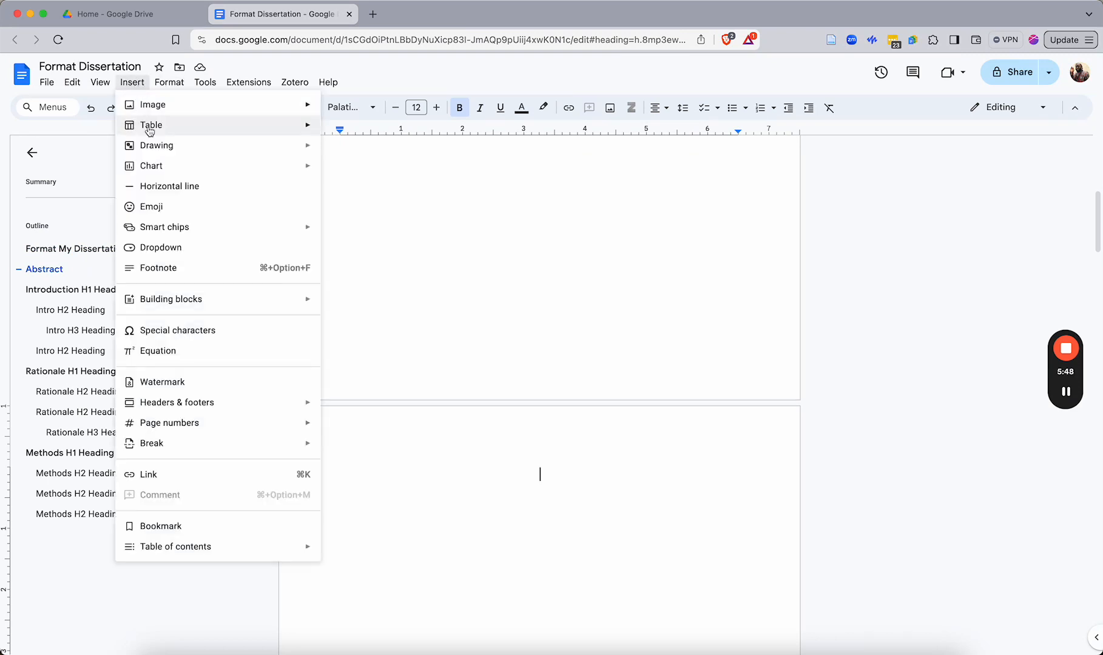
mouse_move(233, 549)
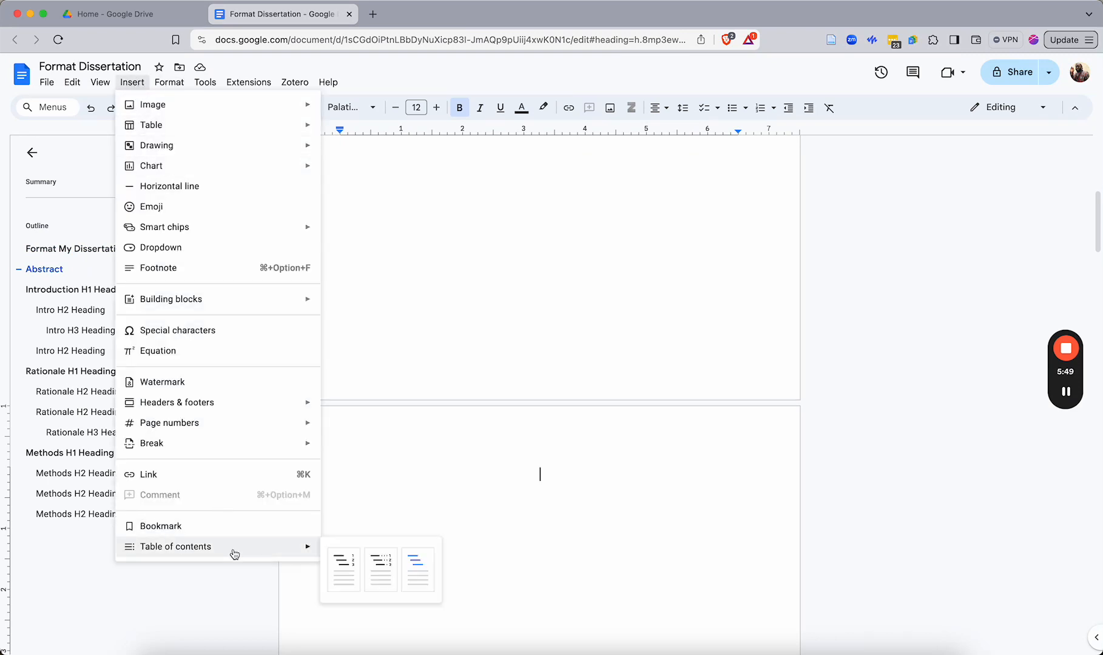
left_click(382, 572)
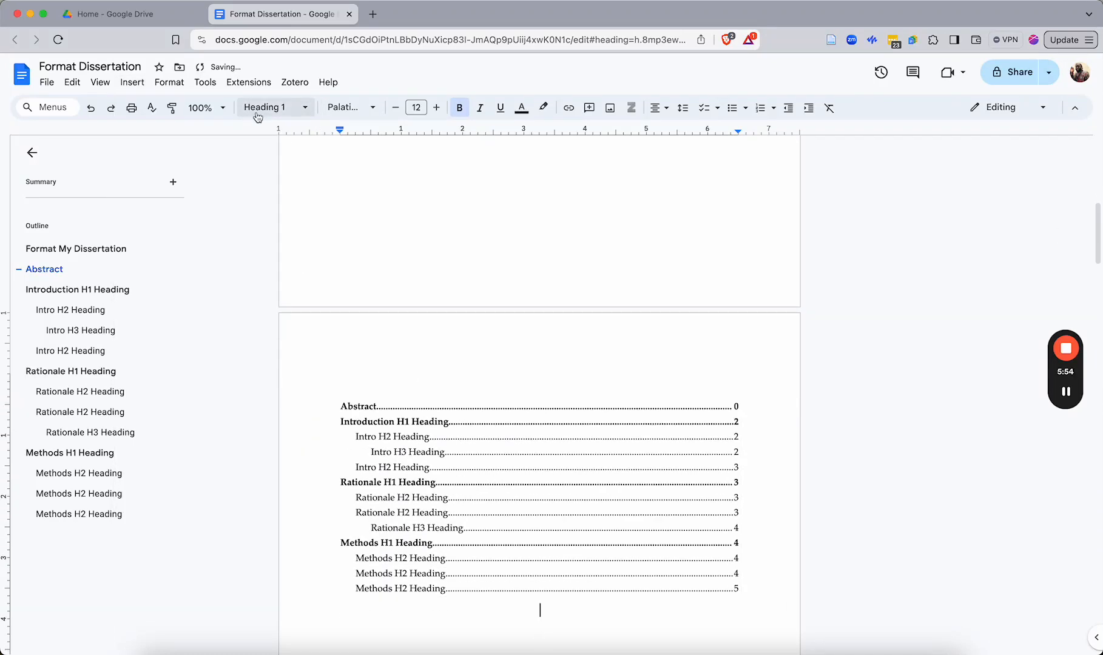
Insert a second table of contents in the blue-link style
left_click(140, 87)
mouse_move(231, 570)
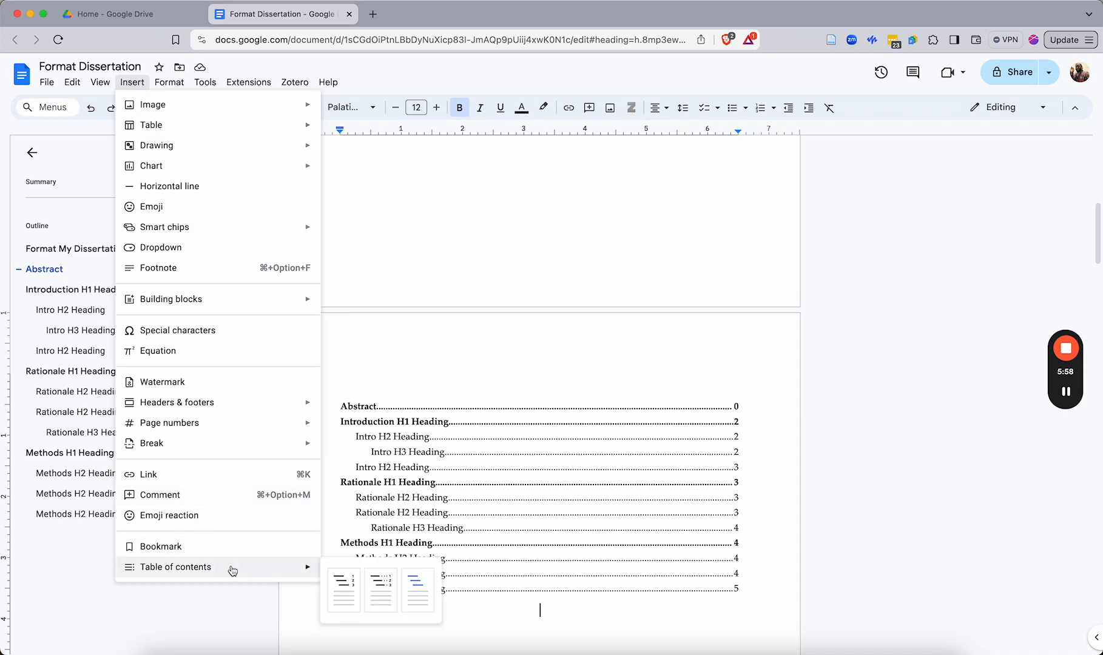
left_click(412, 584)
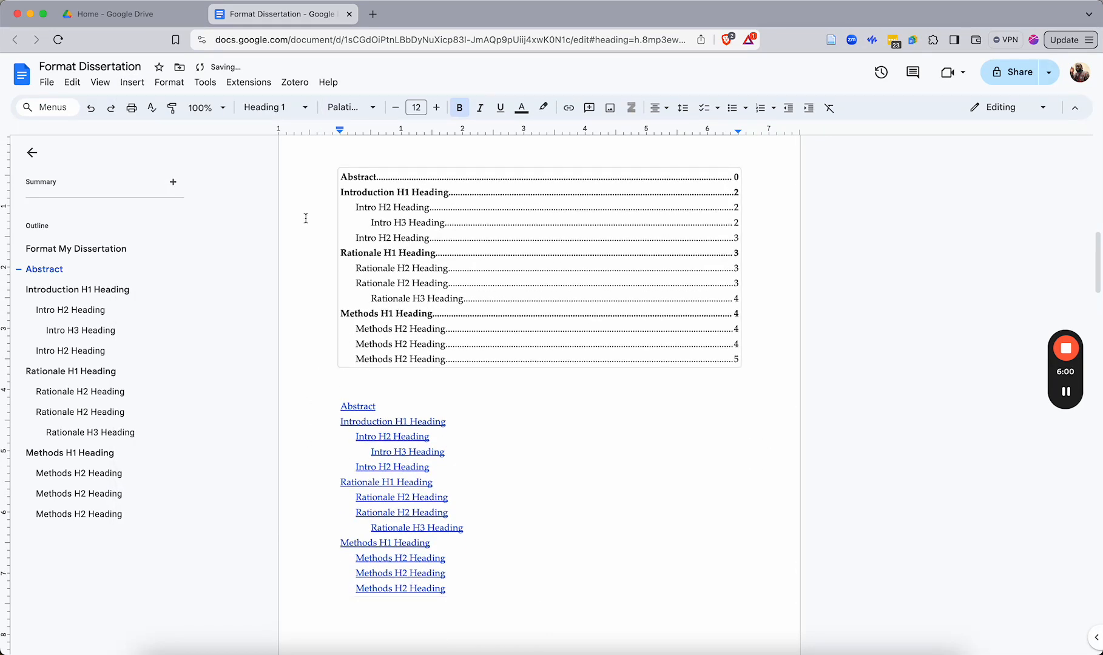
Insert a third table of contents in the plain style with page numbers
left_click(131, 83)
mouse_move(254, 570)
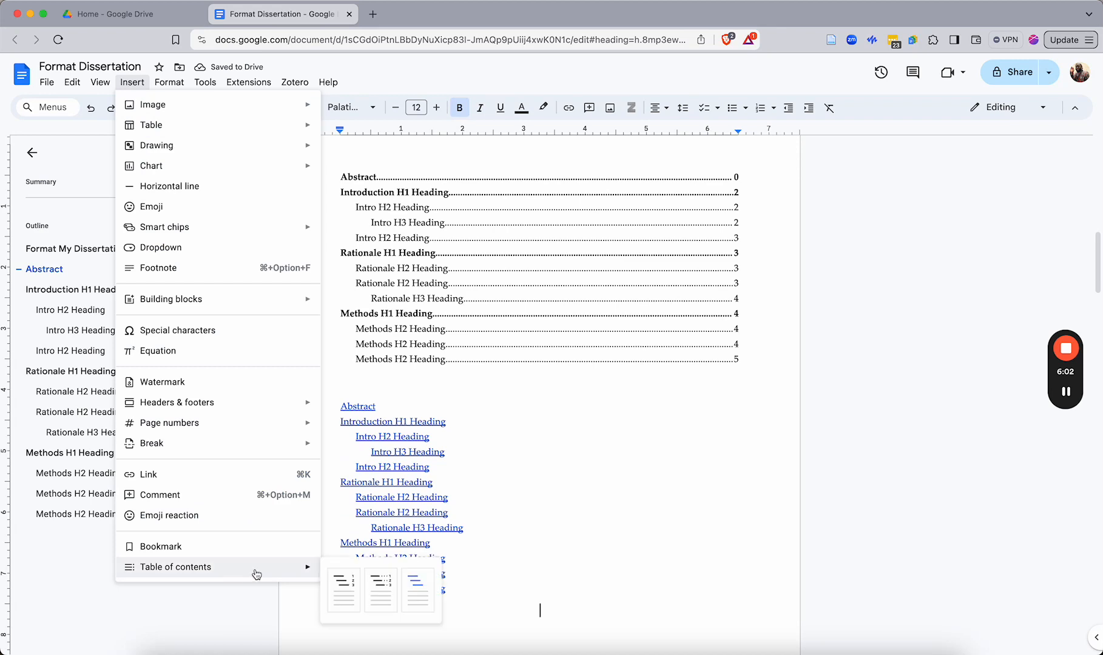
left_click(347, 584)
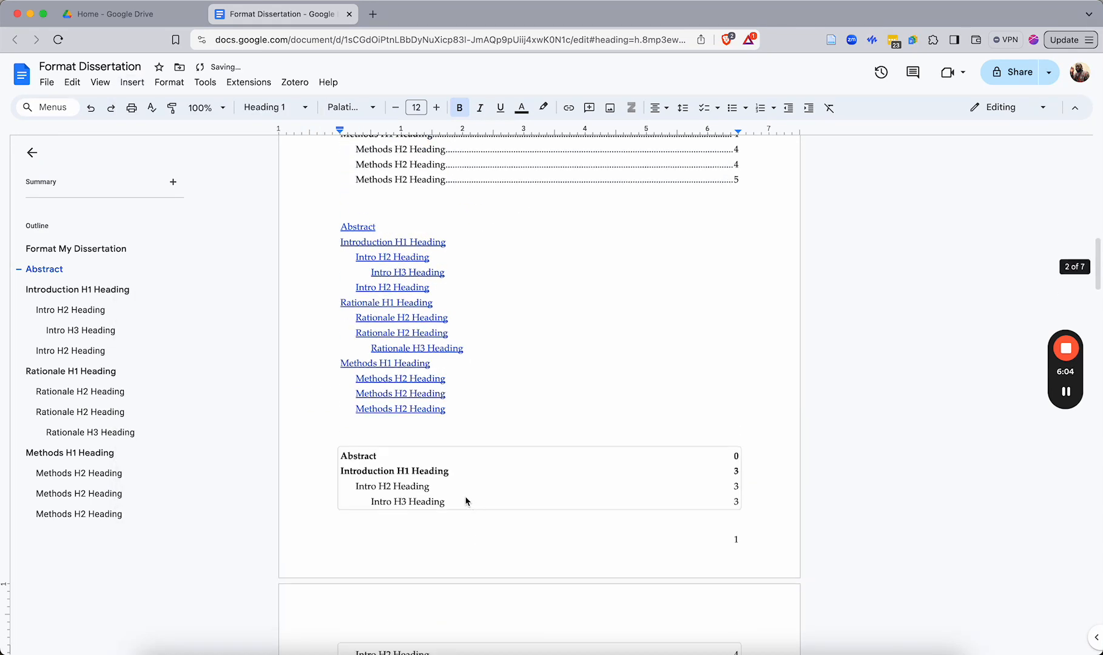
Remove the blue-link table of contents
scroll(448, 515, "down", 8)
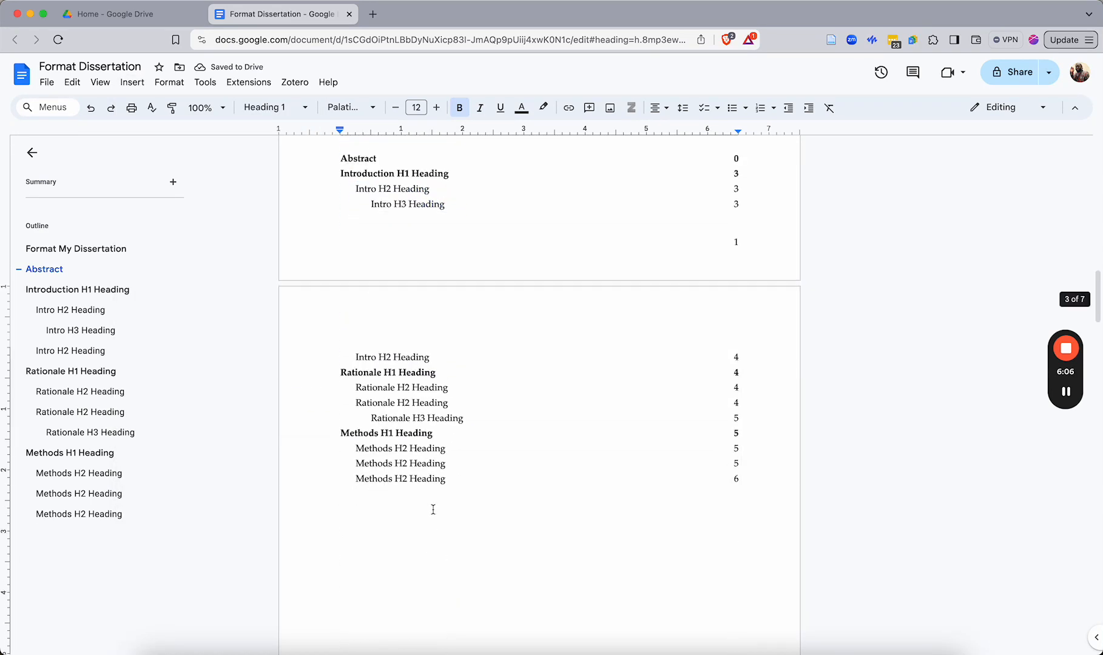
scroll(389, 485, "up", 9)
scroll(536, 462, "down", 2)
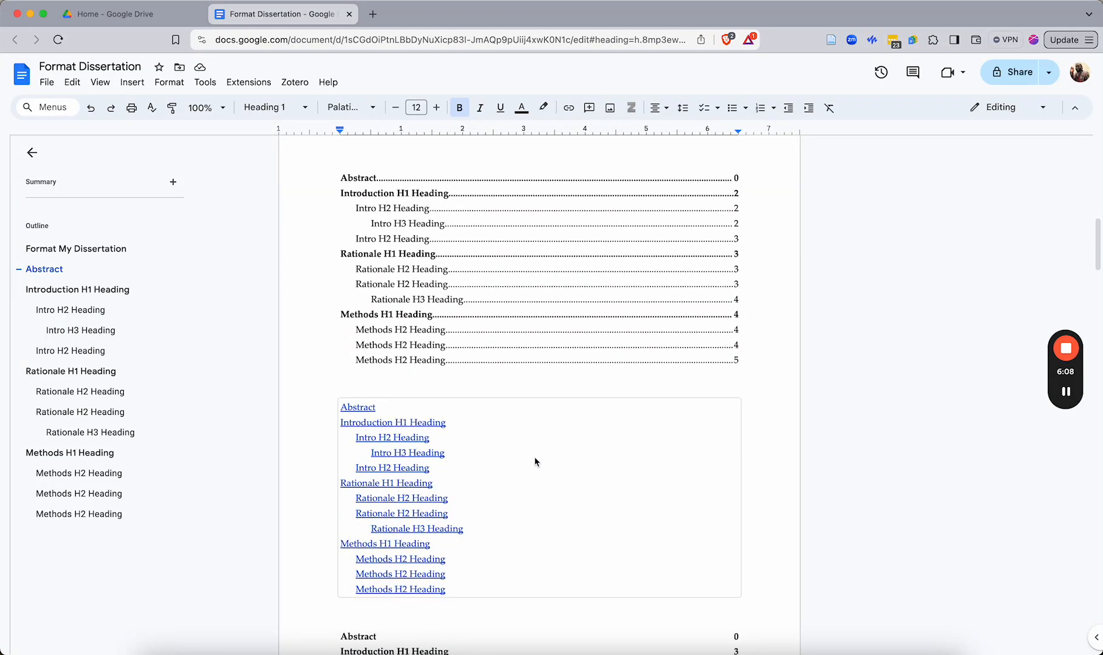
left_click(525, 465)
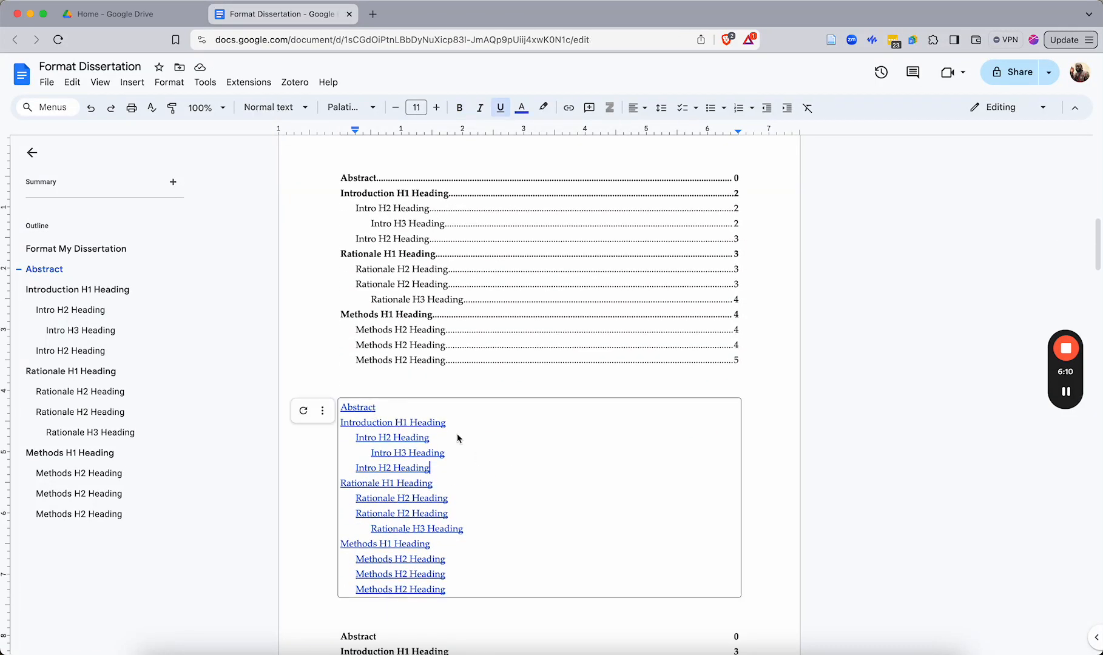
key("BackSpace")
left_click(322, 410)
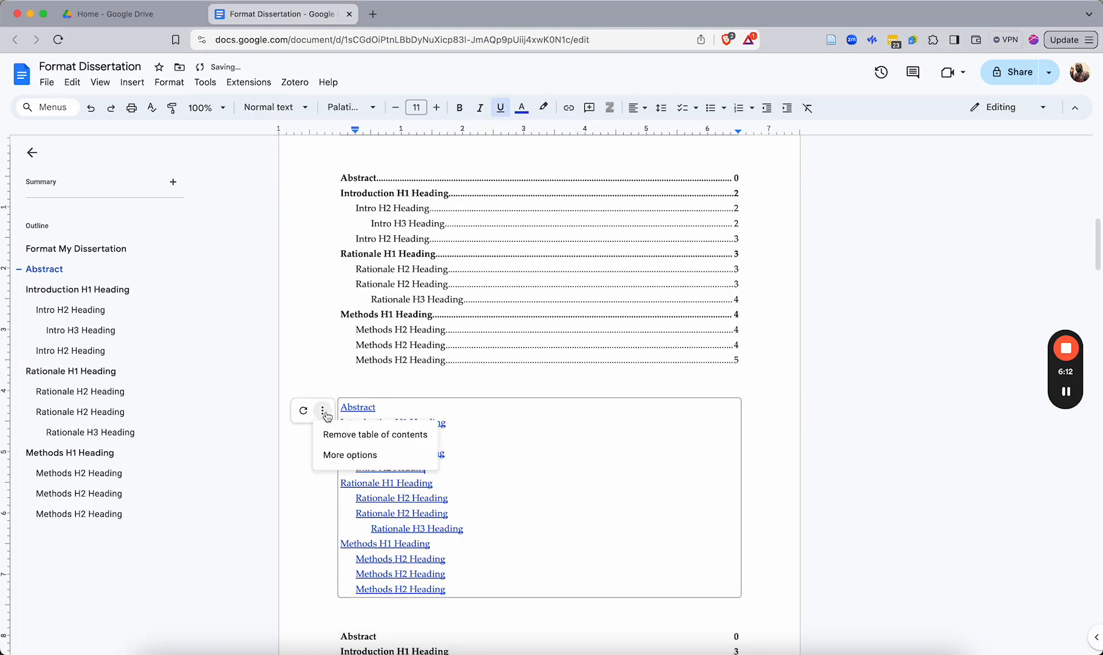
left_click(311, 436)
Remove the plain table of contents, keeping only the dotted one
left_click(337, 433)
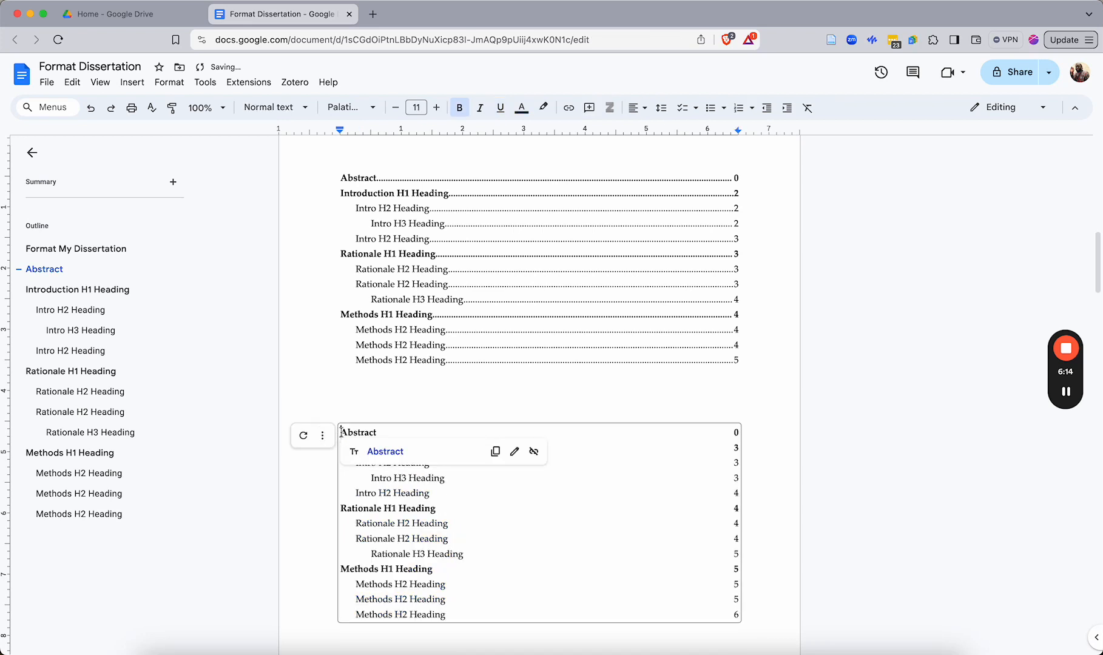
left_click(322, 432)
left_click(330, 458)
left_click(404, 333)
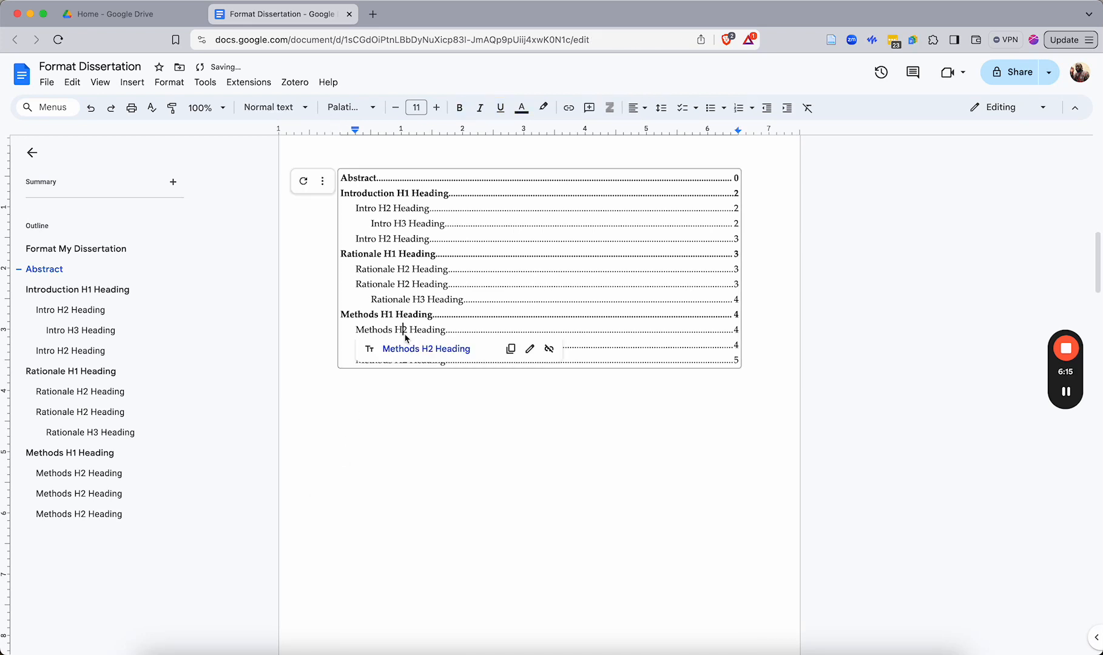
left_click(585, 392)
Test navigation by jumping to headings from the table of contents links and from the outline
scroll(386, 325, "up", 3)
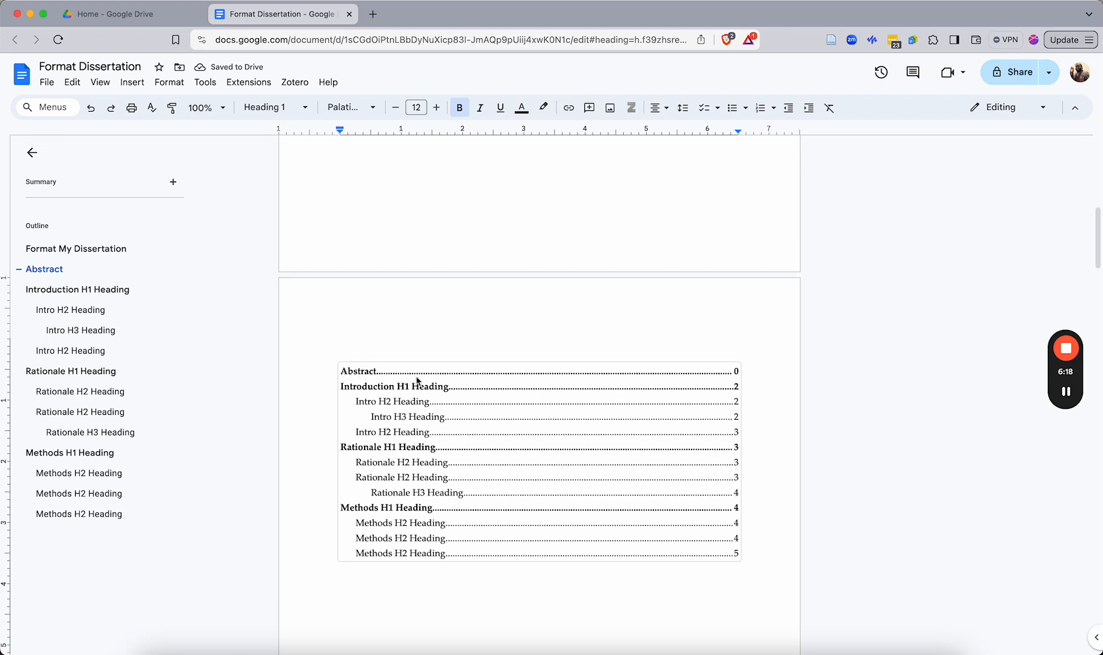
left_click(394, 376)
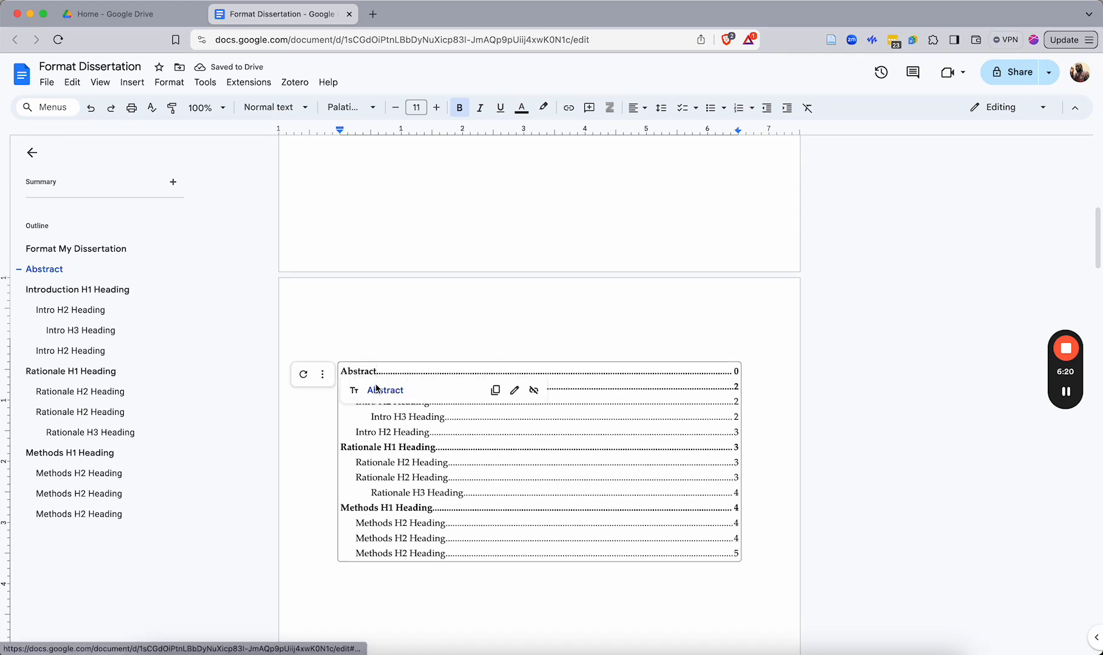
left_click(377, 395)
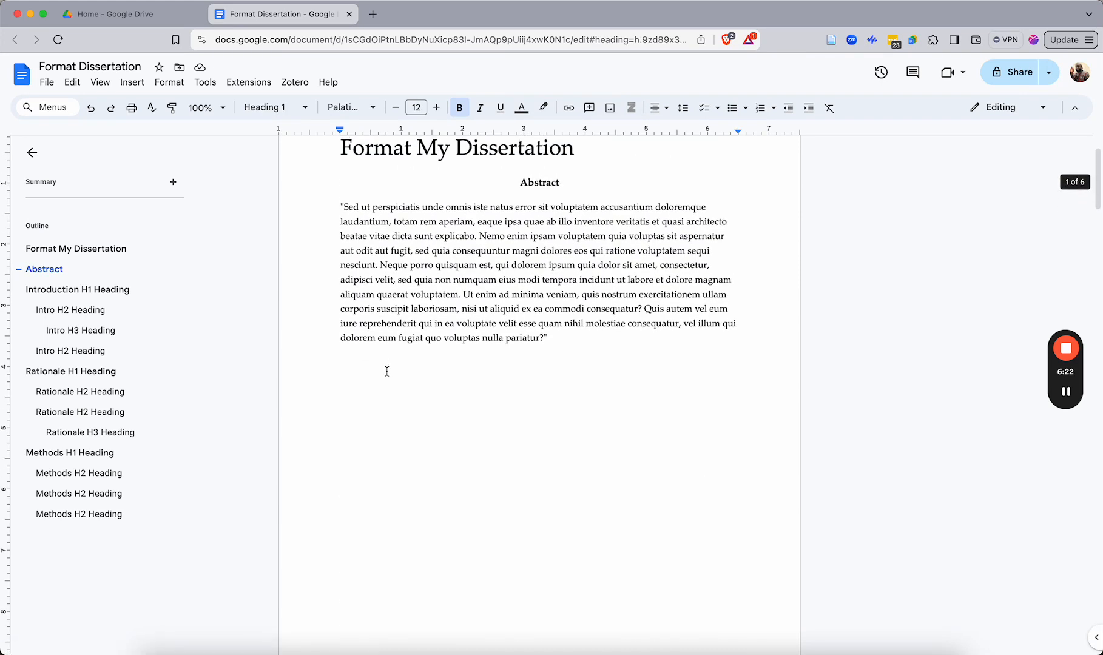
scroll(391, 449, "down", 10)
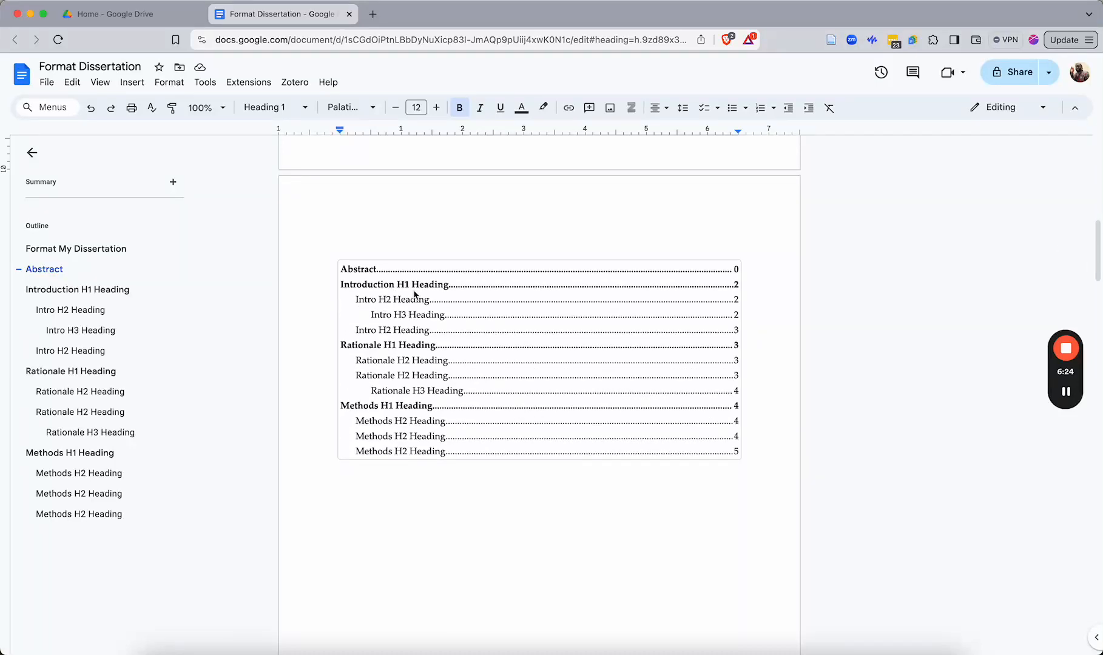
left_click(408, 290)
left_click(387, 309)
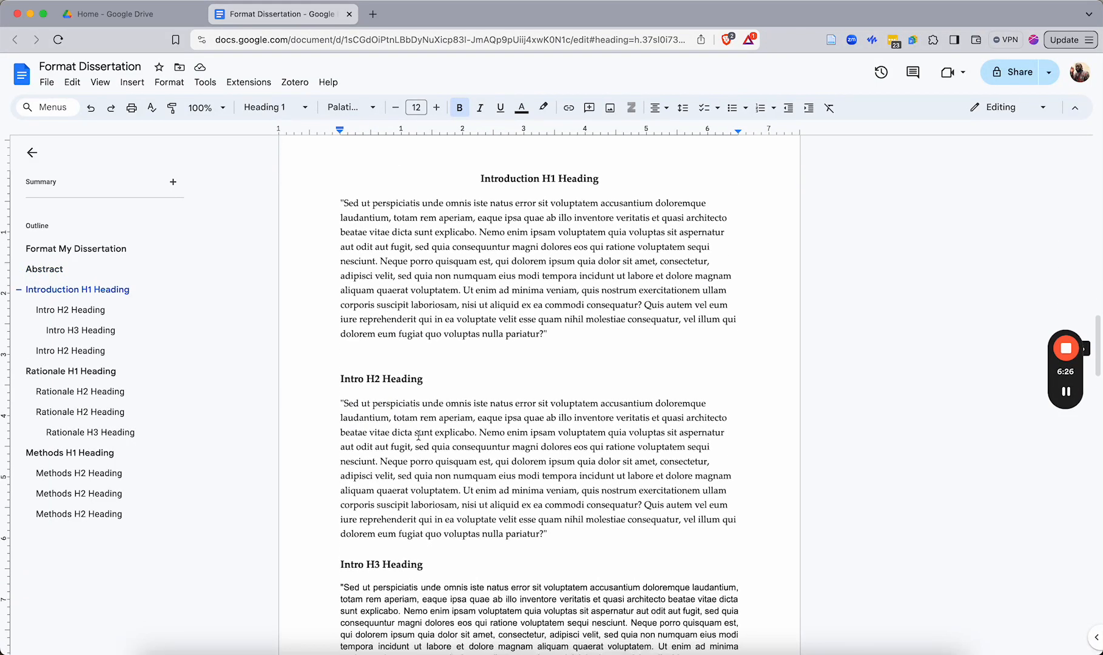
scroll(388, 364, "up", 10)
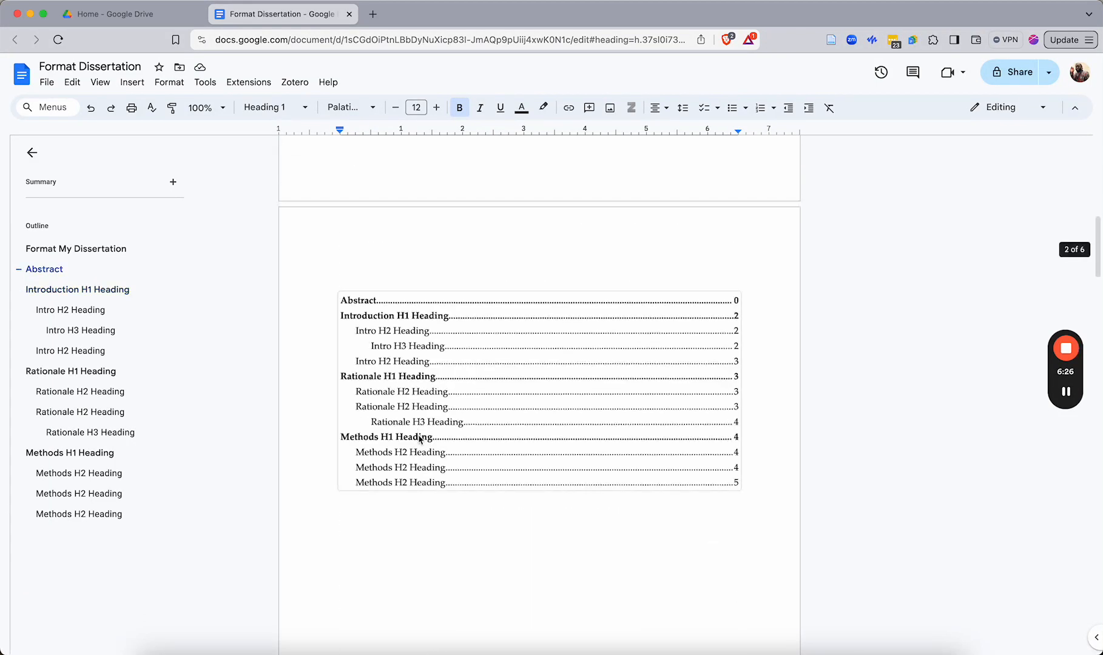
left_click(71, 379)
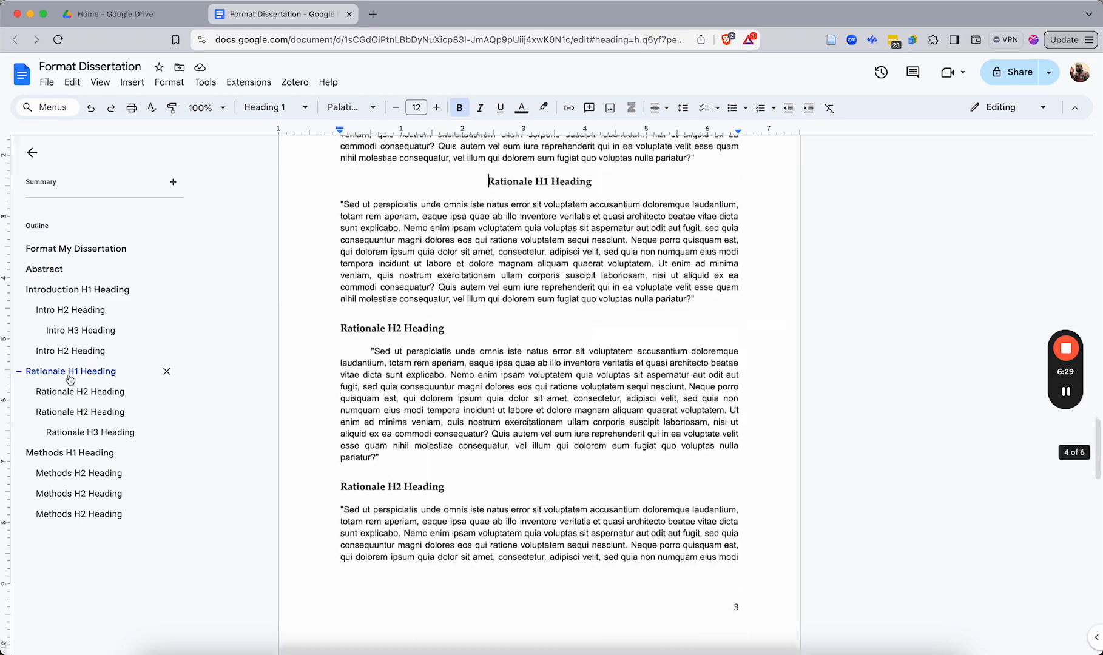
Jump to the Methods and Introduction headings from the outline and return to the table of contents
left_click(59, 454)
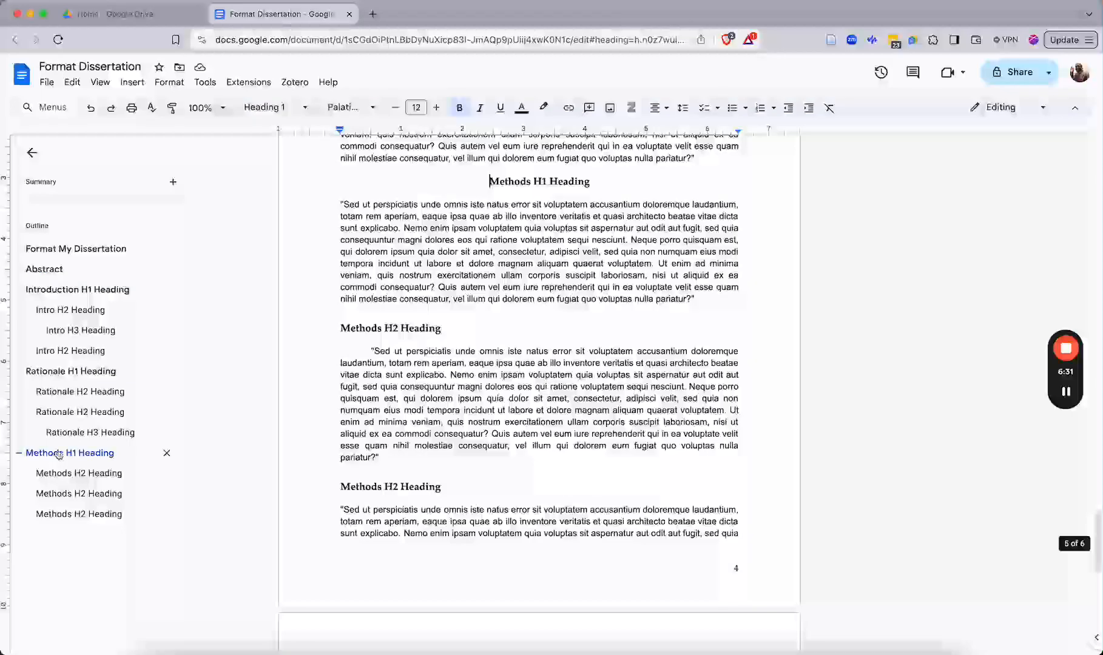
left_click(63, 290)
scroll(448, 414, "up", 10)
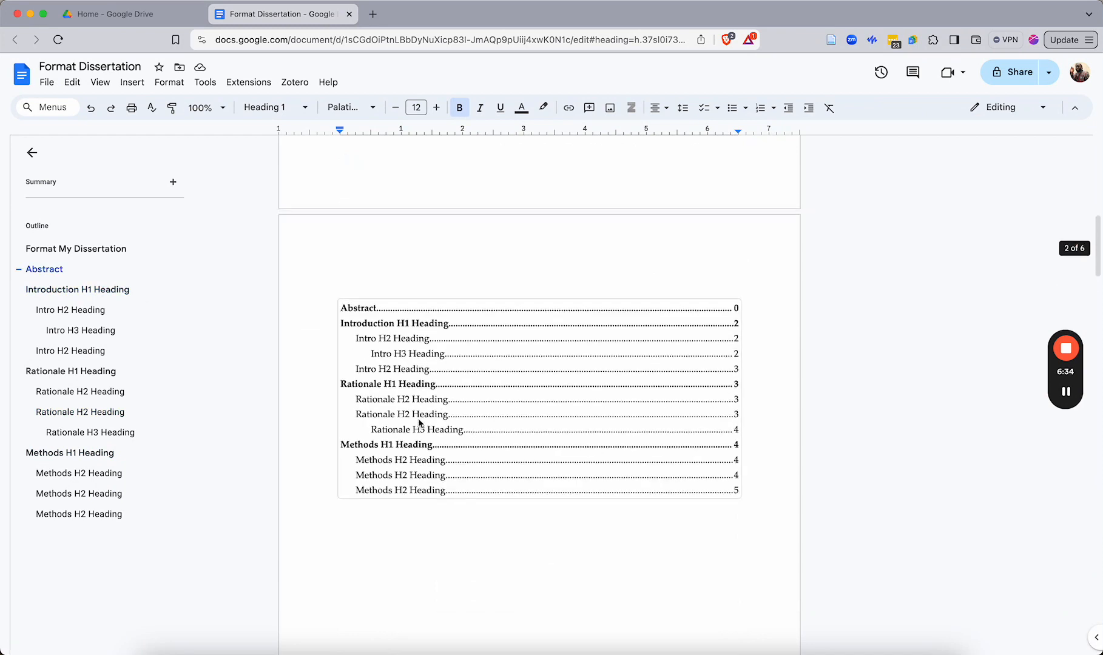
Select the whole dotted table of contents and enlarge its text to 17 pt
left_click(397, 314)
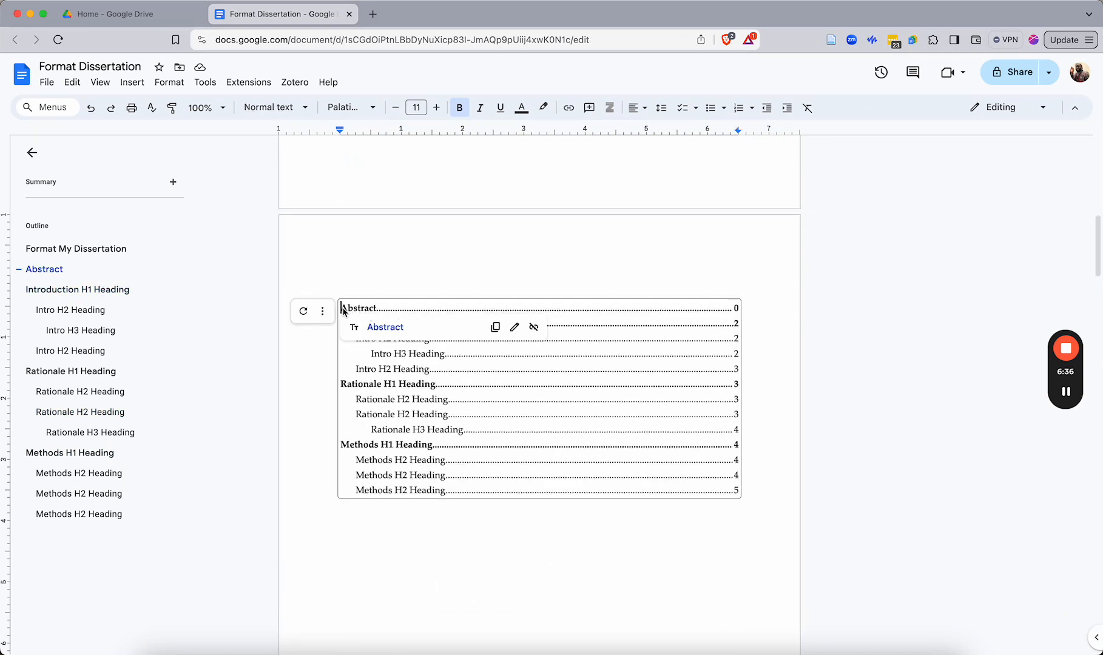
left_click_drag(343, 311, 476, 486)
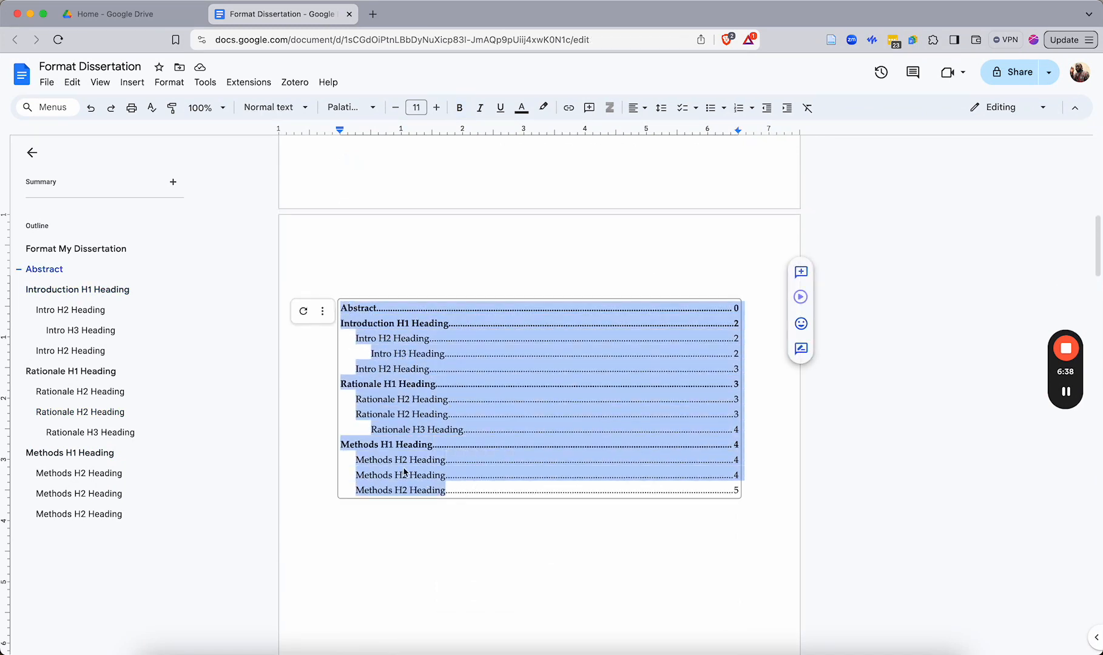
left_click(347, 309)
left_click_drag(342, 308, 740, 496)
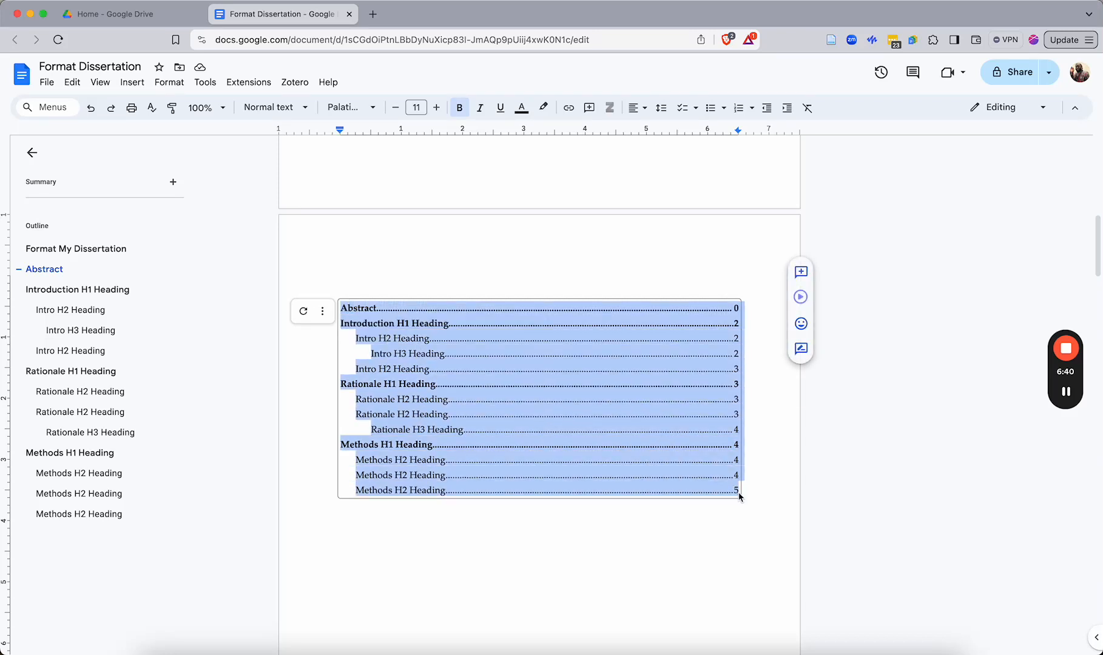
left_click(437, 108)
left_click(437, 108)
left_click(436, 108)
left_click(437, 108)
left_click(437, 108)
left_click(437, 108)
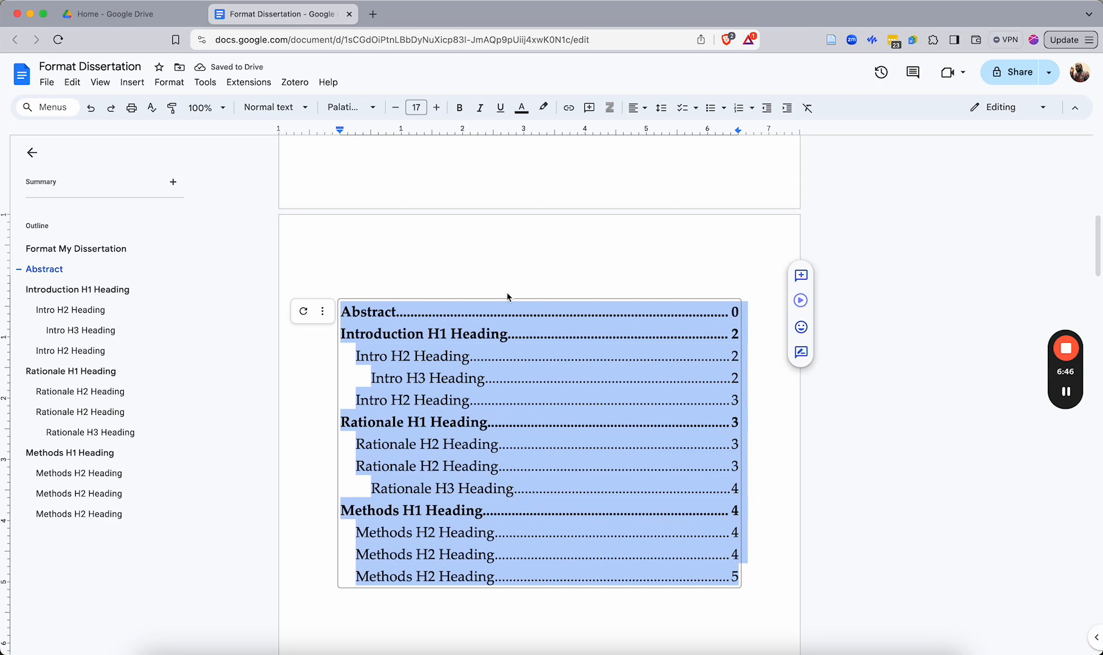
Type the heading "Table Of Contents" on the line above the table of contents
left_click(443, 268)
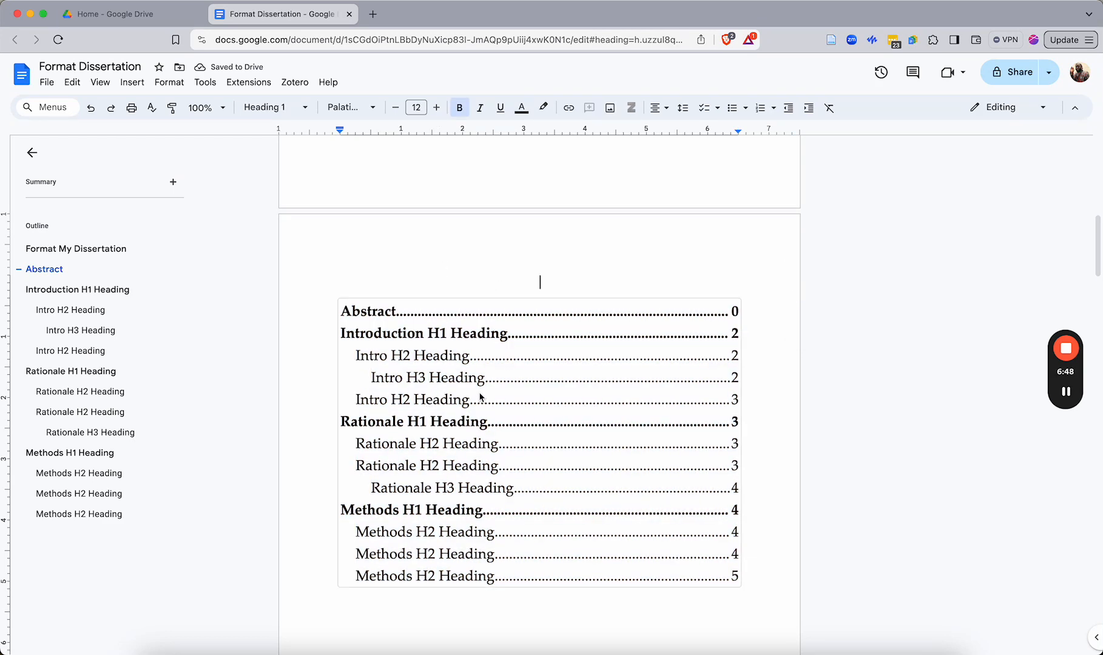
scroll(479, 400, "down", 2)
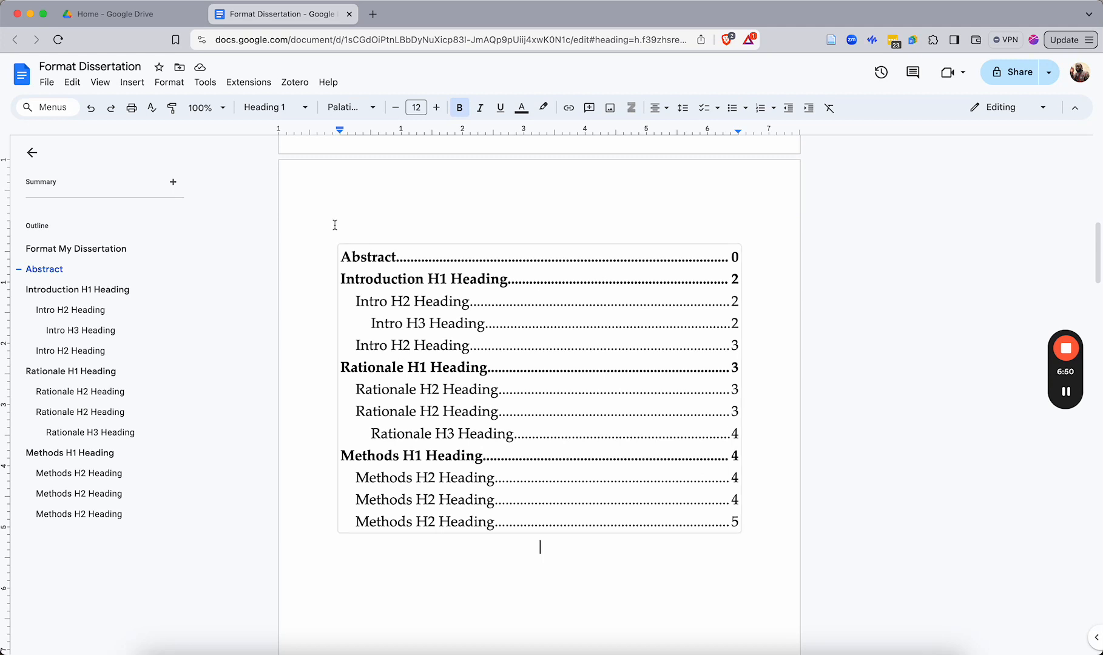
left_click(426, 214)
type("Tab")
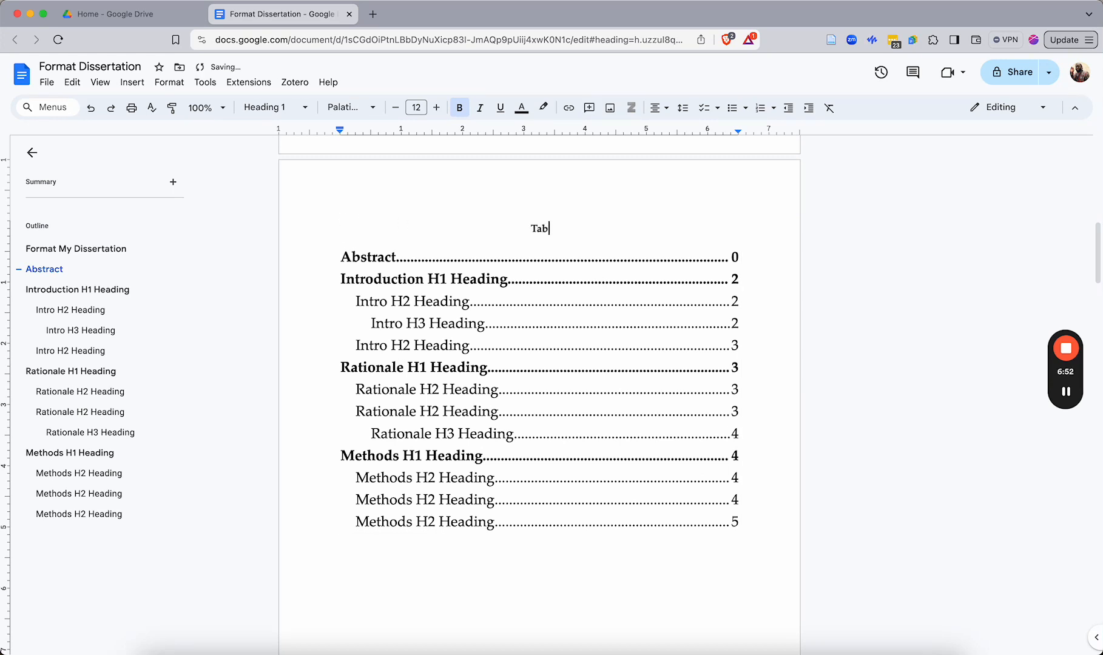
type("le Of Contenct")
key("BackSpace")
key("BackSpace")
key("BackSpace")
key("BackSpace")
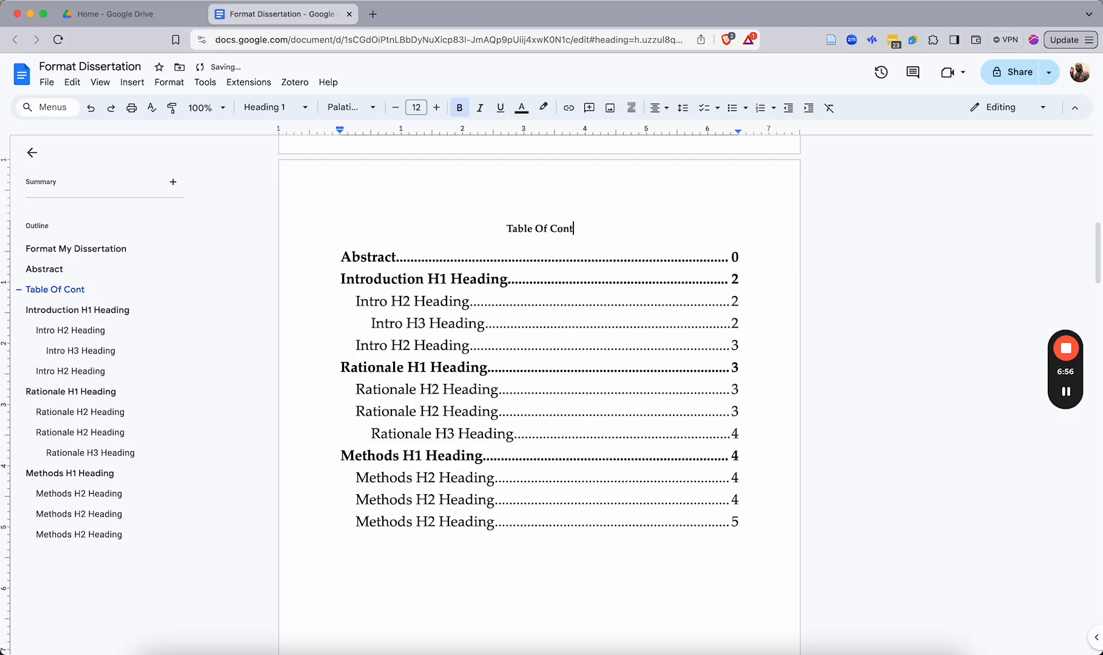
type("ents")
Apply the Heading 1 style to the Table Of Contents heading and add a blank line after it
left_click(270, 112)
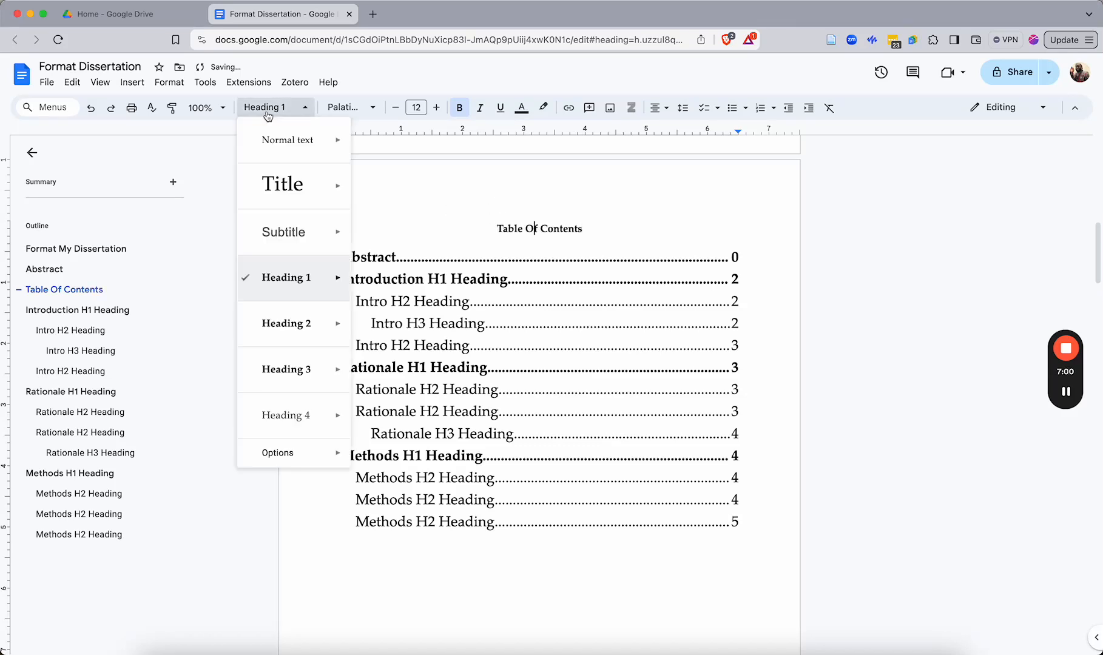
left_click(292, 276)
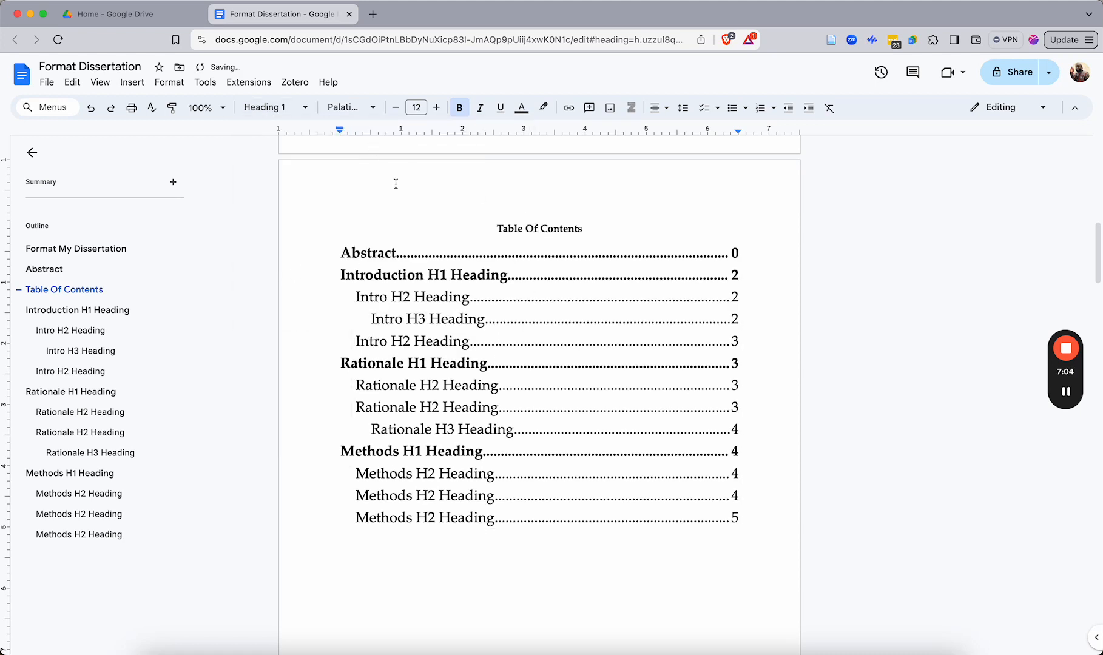
key("Return")
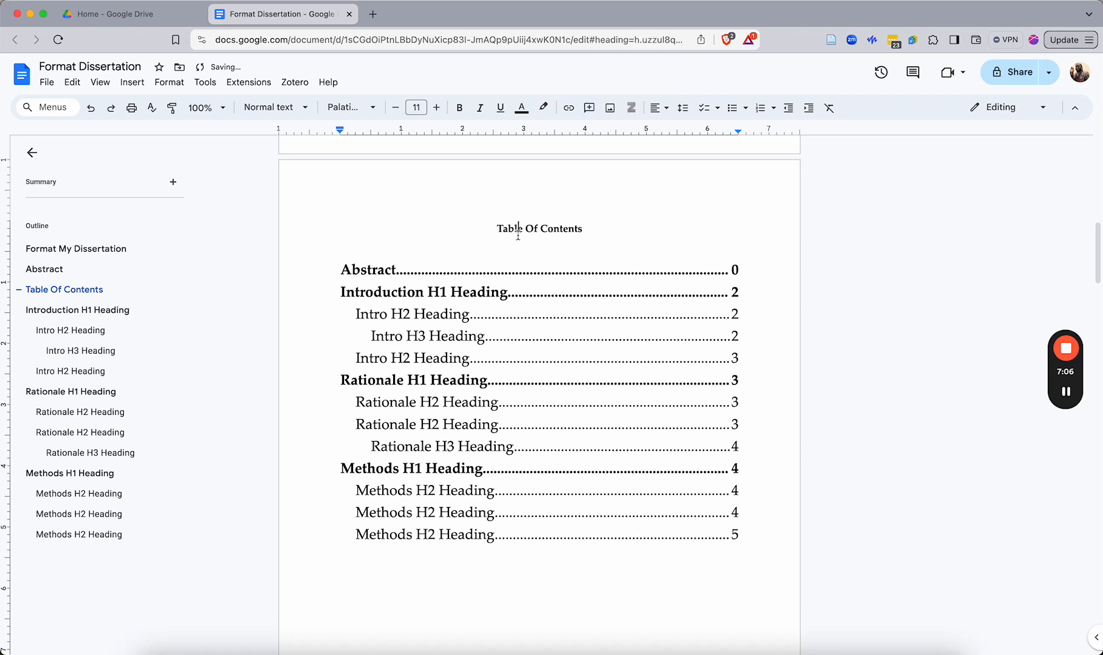
Select the Table Of Contents heading and enlarge it to 23 pt
left_click(518, 229)
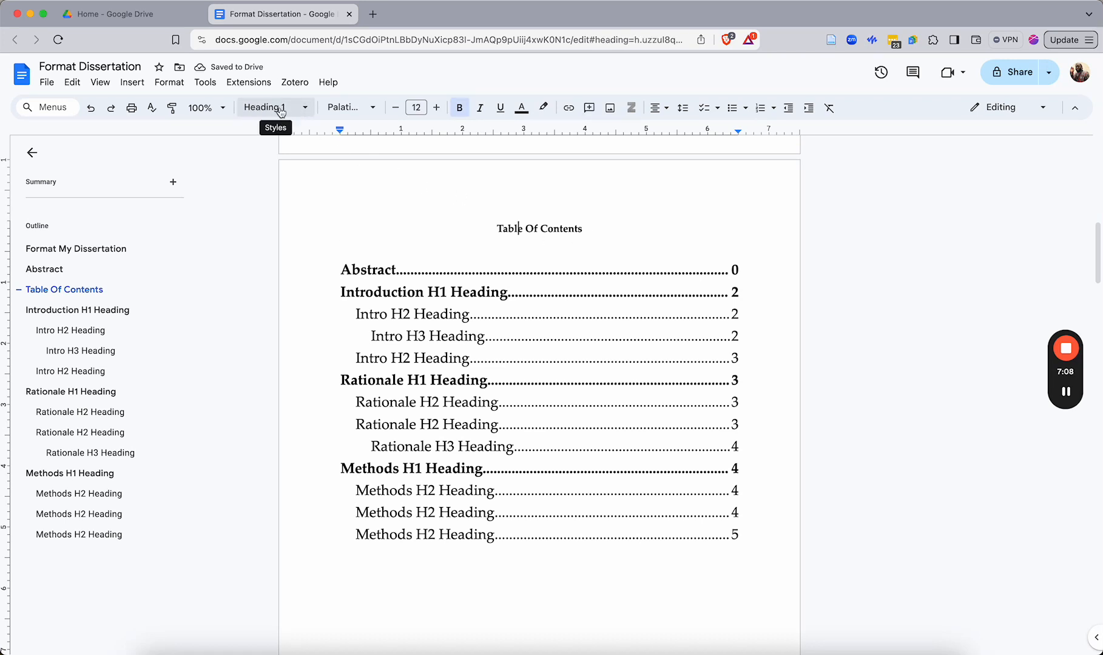
double_click(509, 234)
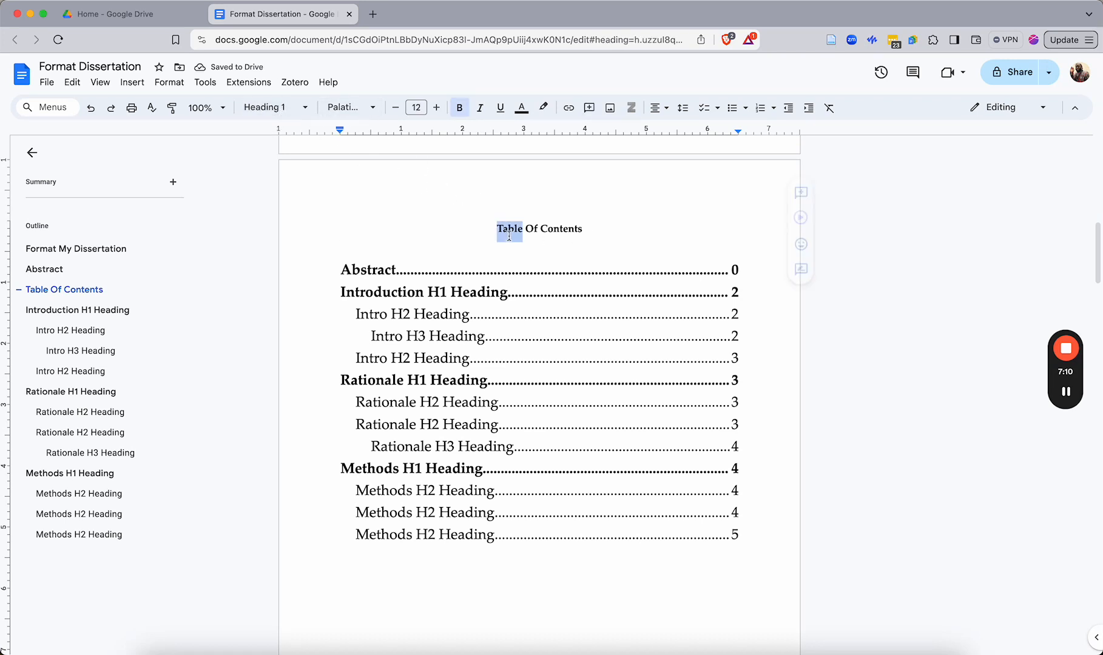
left_click(527, 228)
triple_click(527, 229)
left_click(437, 108)
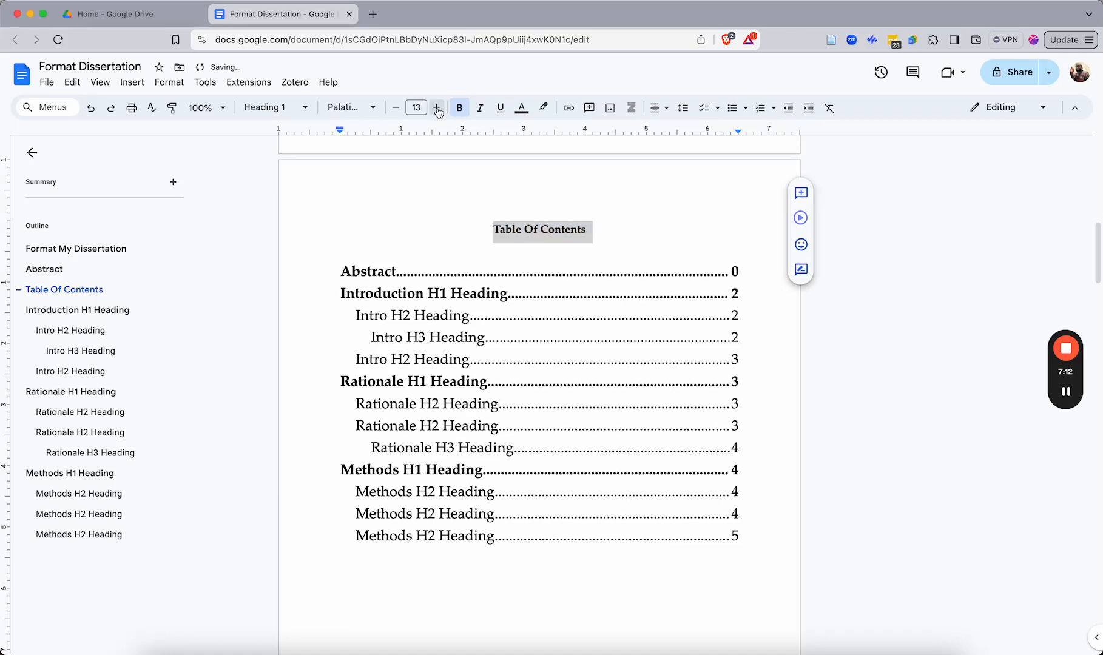
left_click(436, 108)
left_click(436, 108)
left_click(436, 108)
left_click(437, 108)
left_click(437, 108)
left_click(436, 108)
left_click(436, 108)
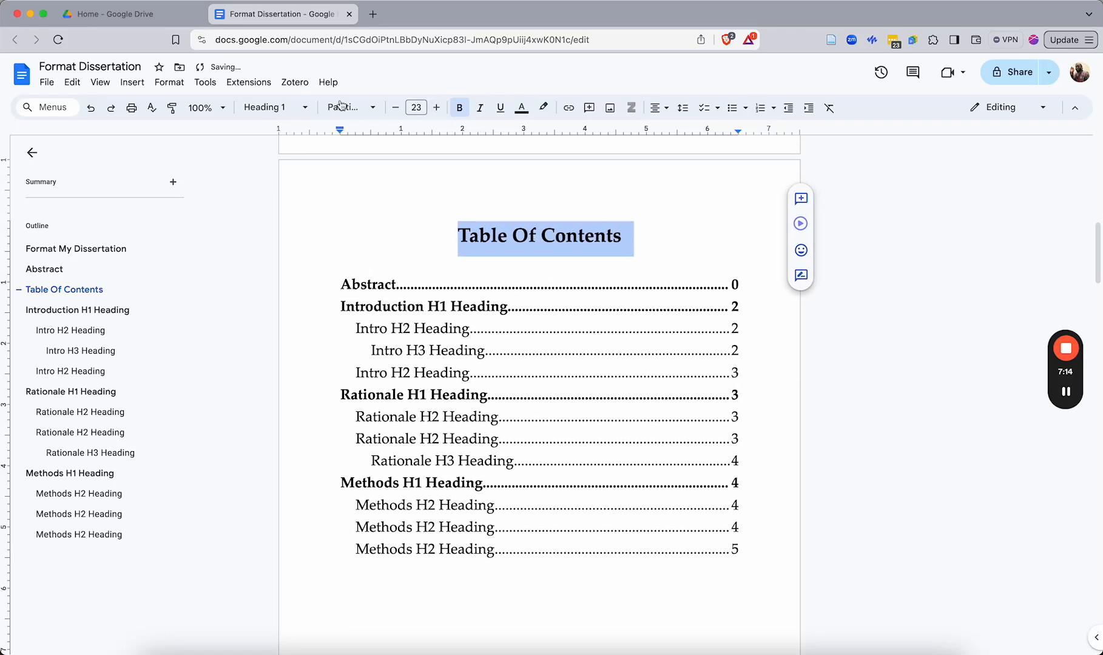
Update the table of contents, then select all its entries and set their font size to 17
left_click(398, 306)
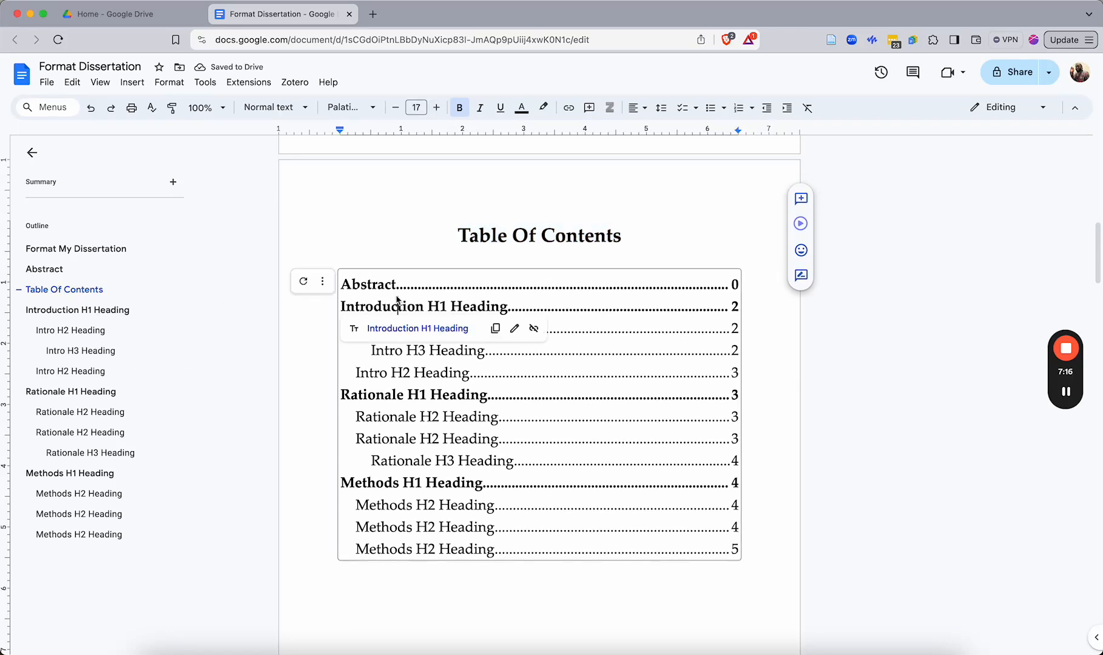
left_click(302, 283)
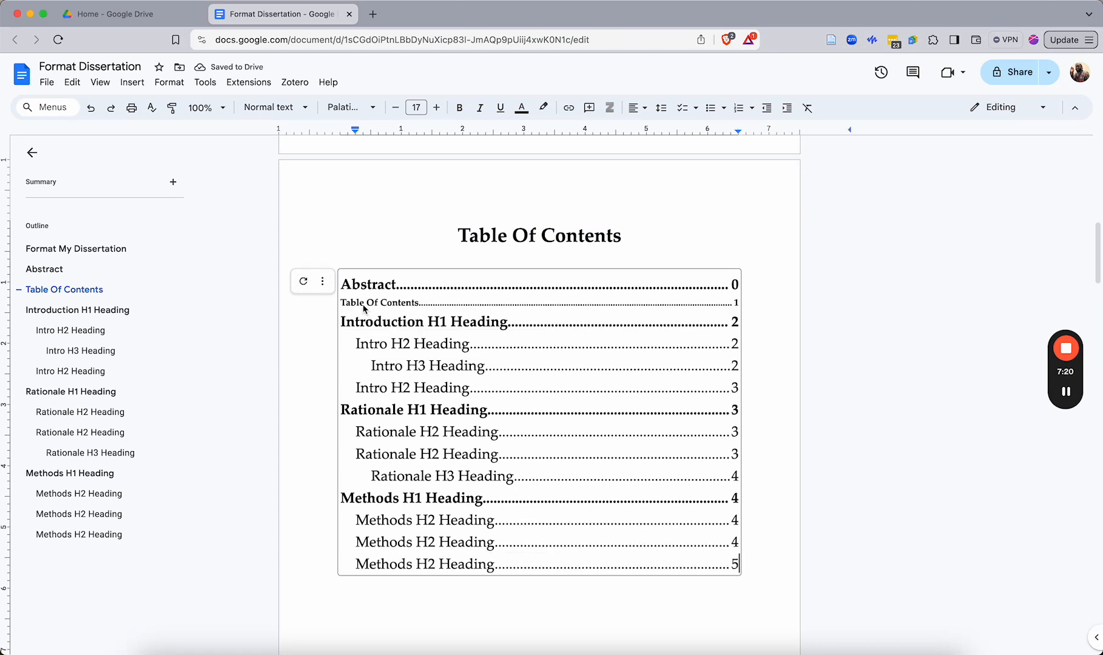
left_click(355, 322)
left_click(350, 302)
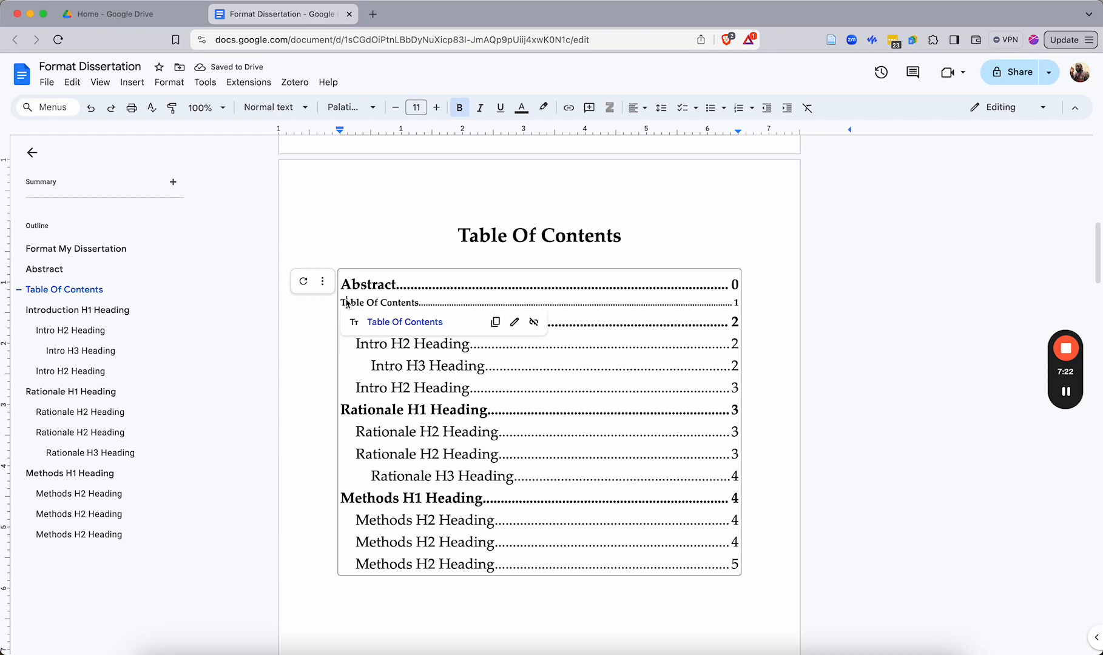
left_click(411, 367)
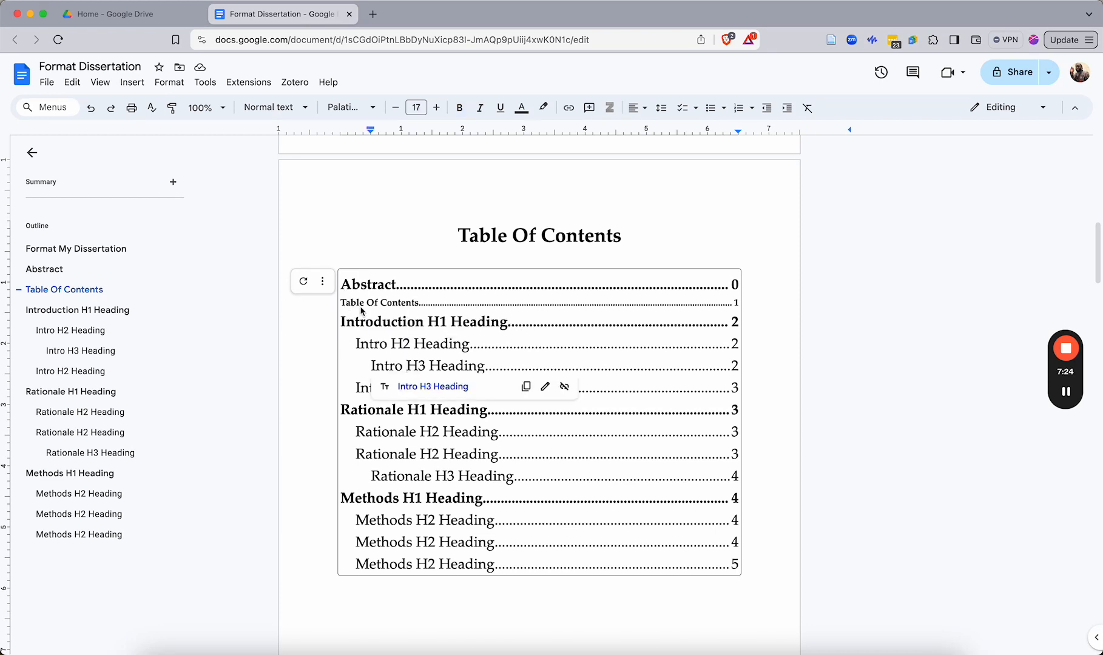
left_click_drag(349, 290, 744, 566)
left_click(423, 108)
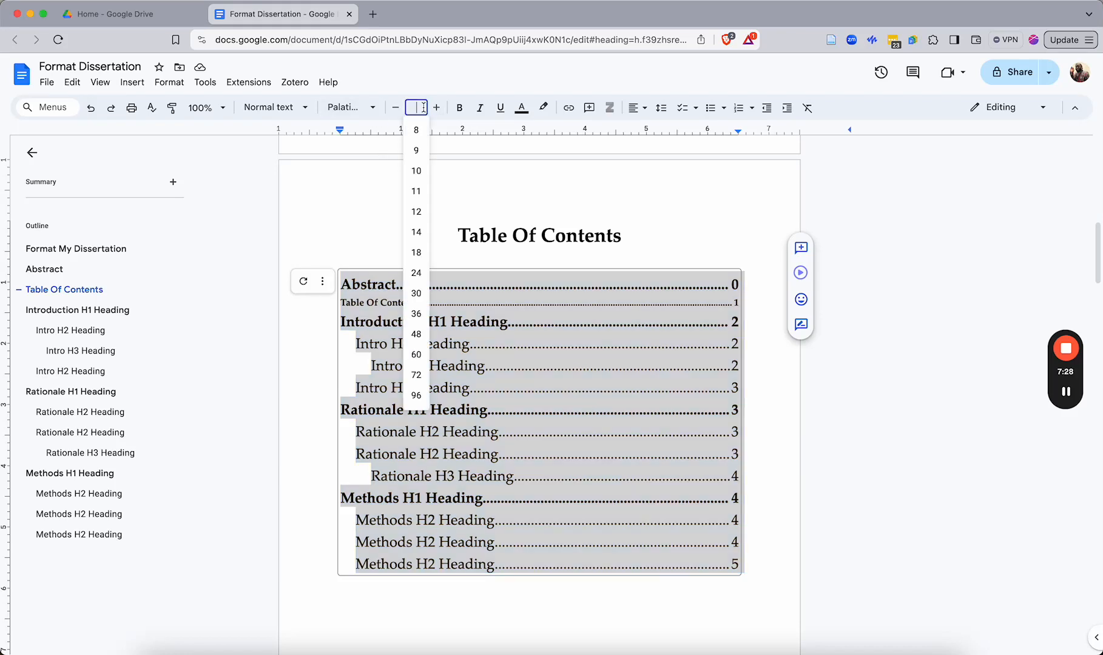
type("17")
key("Return")
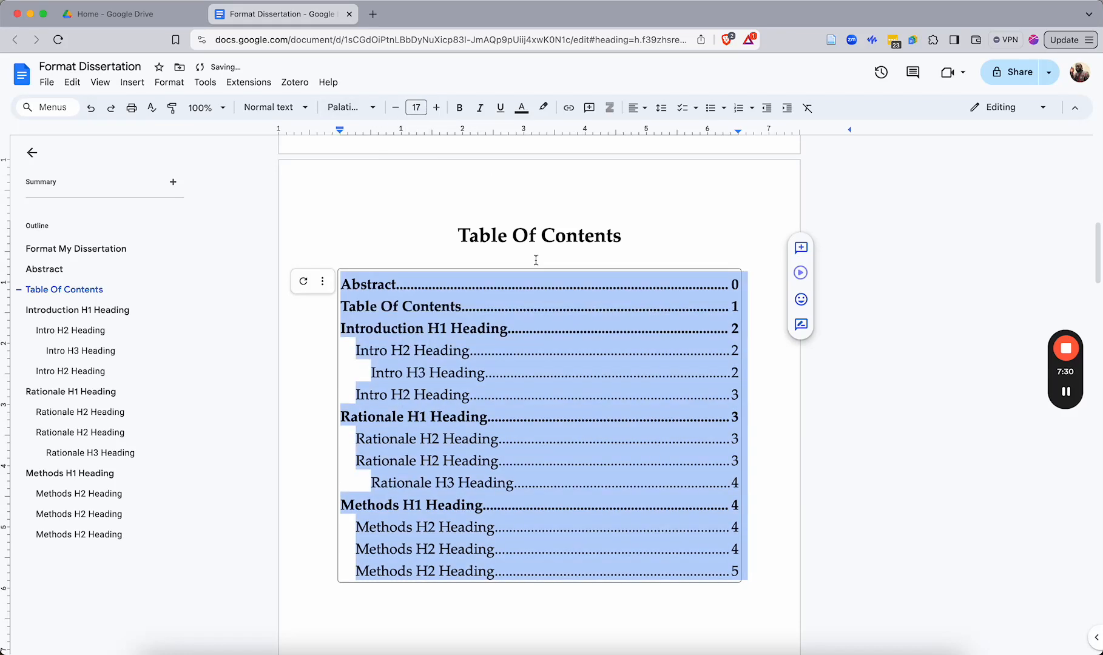
Test the Table Of Contents entry link and scroll through the document to review the finished contents page
left_click(541, 236)
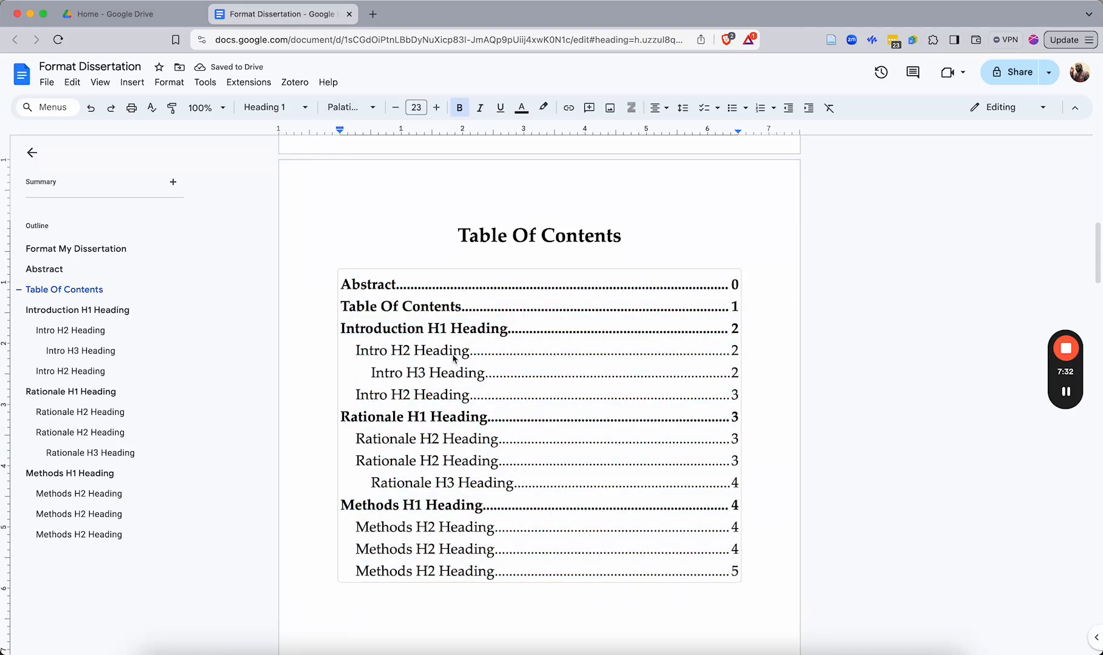
left_click(384, 292)
scroll(616, 364, "up", 15)
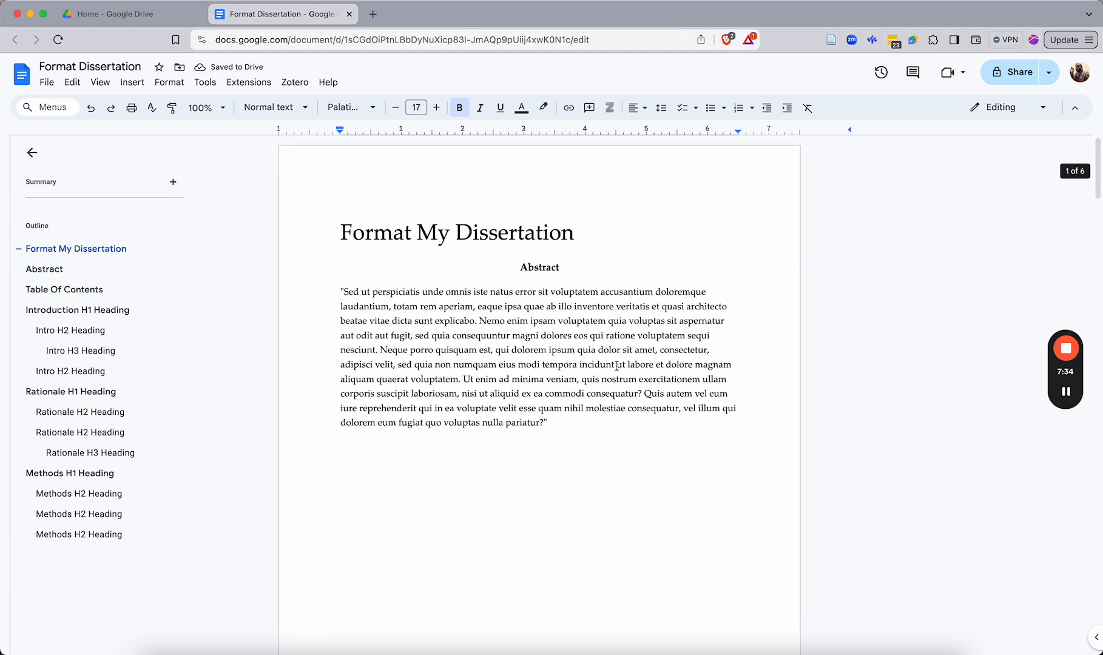
scroll(615, 407, "down", 13)
scroll(615, 406, "up", 10)
scroll(686, 461, "down", 7)
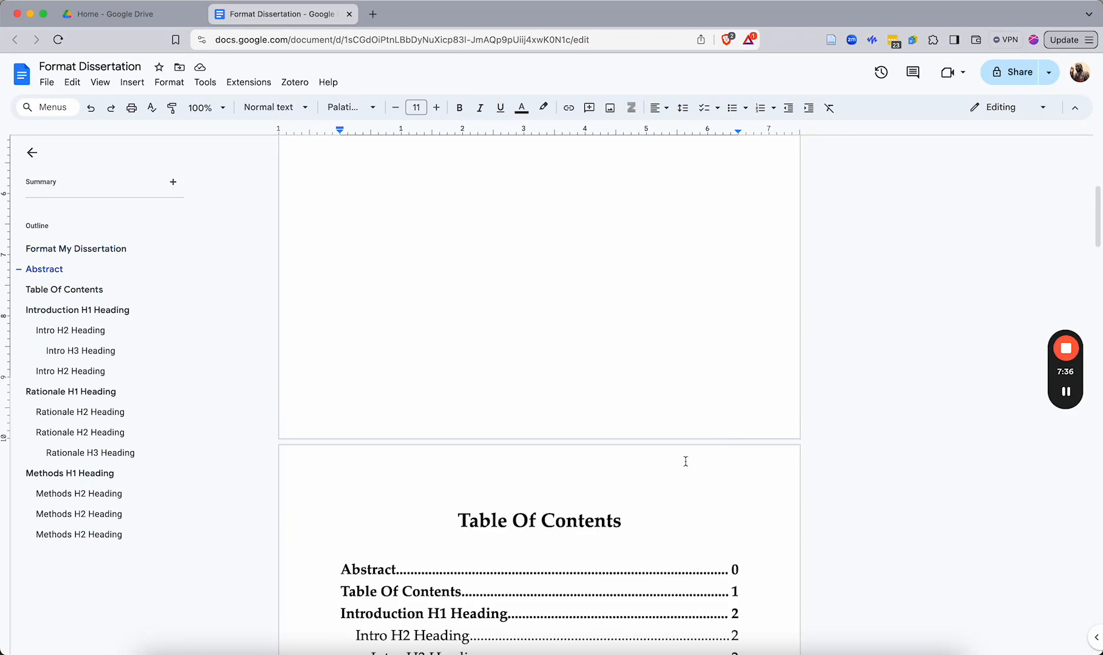
left_click(393, 591)
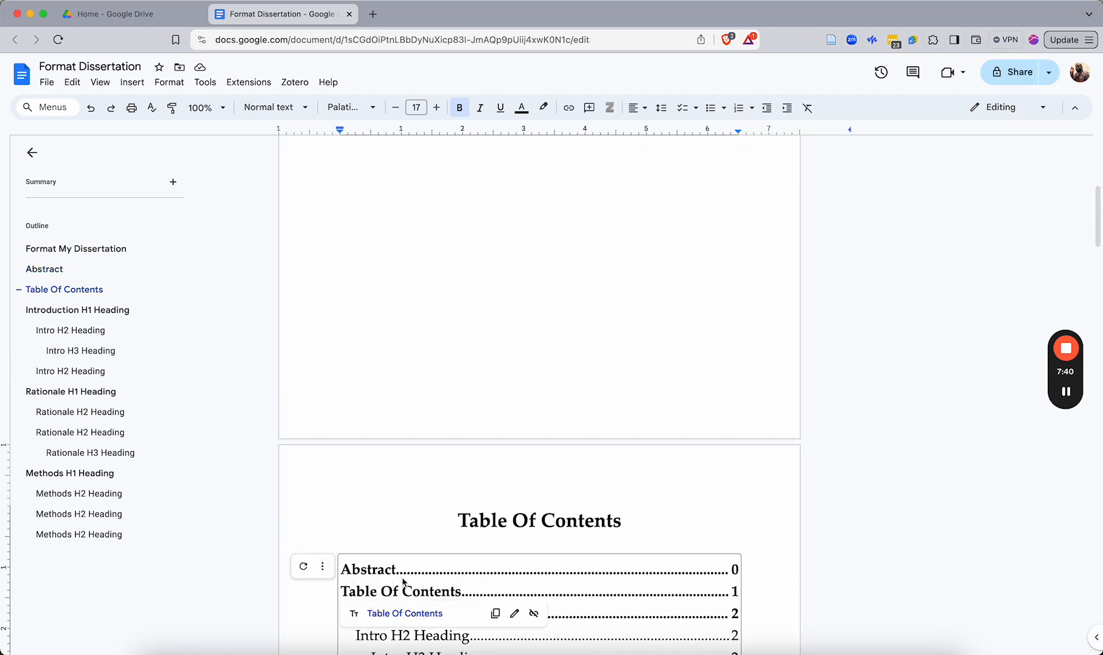
left_click(549, 317)
scroll(535, 350, "up", 5)
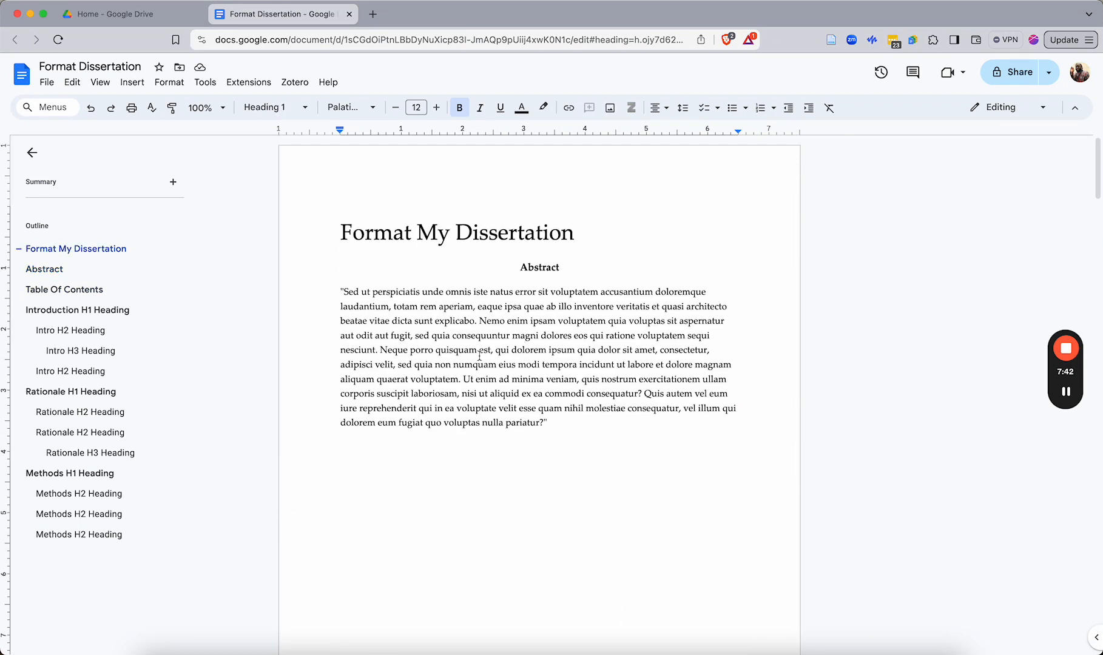
scroll(425, 355, "down", 5)
scroll(372, 400, "down", 3)
scroll(376, 404, "down", 4)
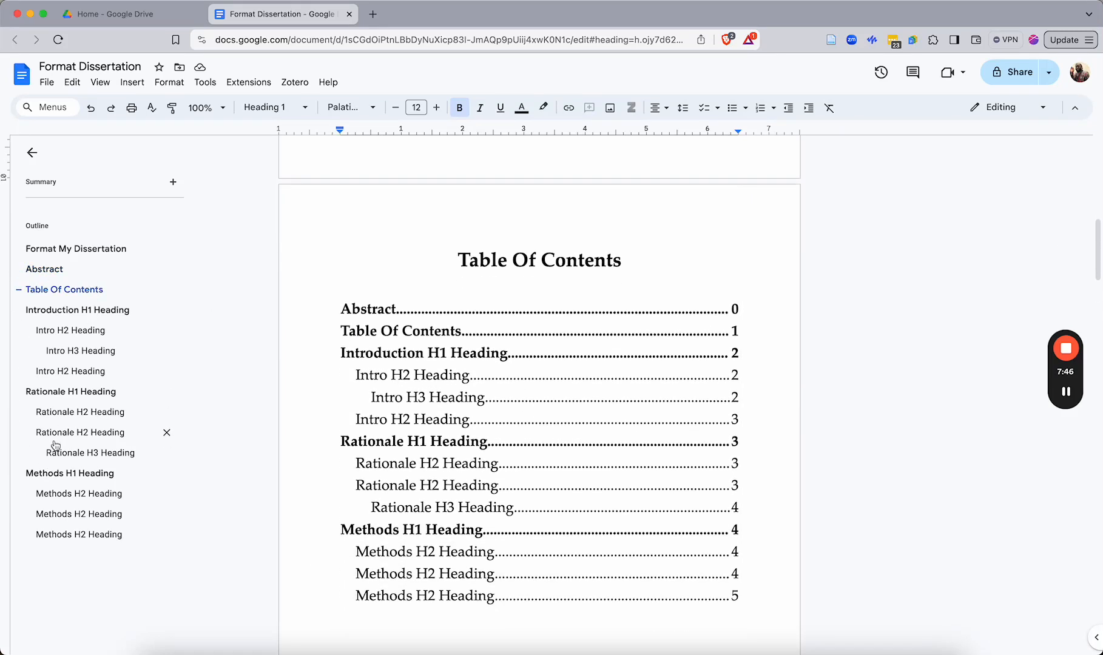
scroll(430, 441, "down", 1)
scroll(431, 441, "down", 1)
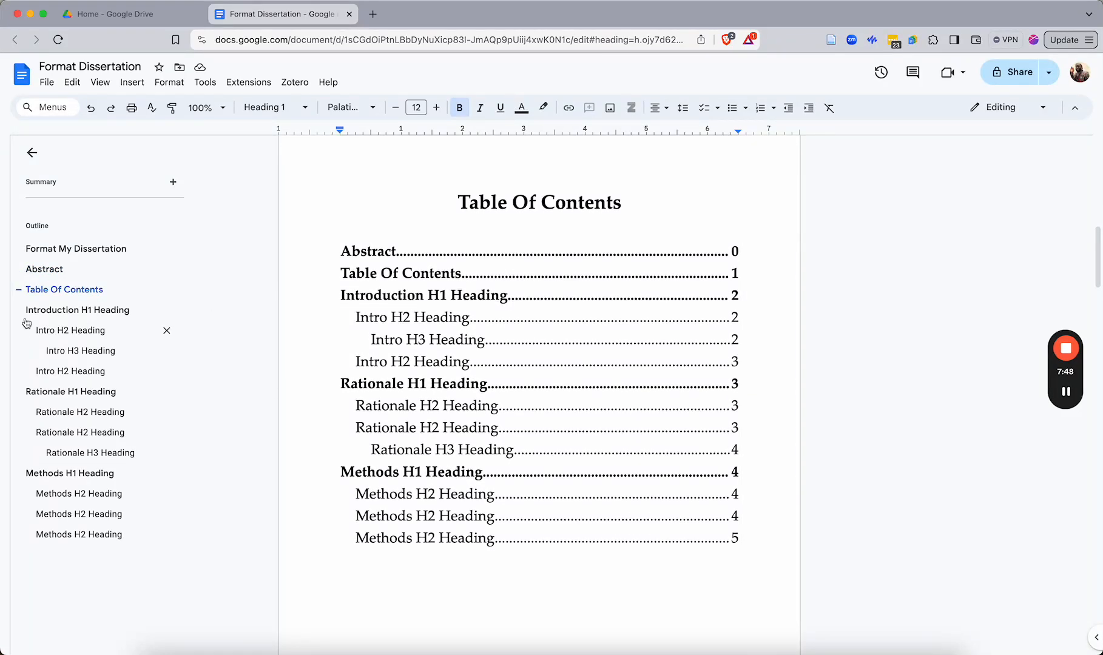